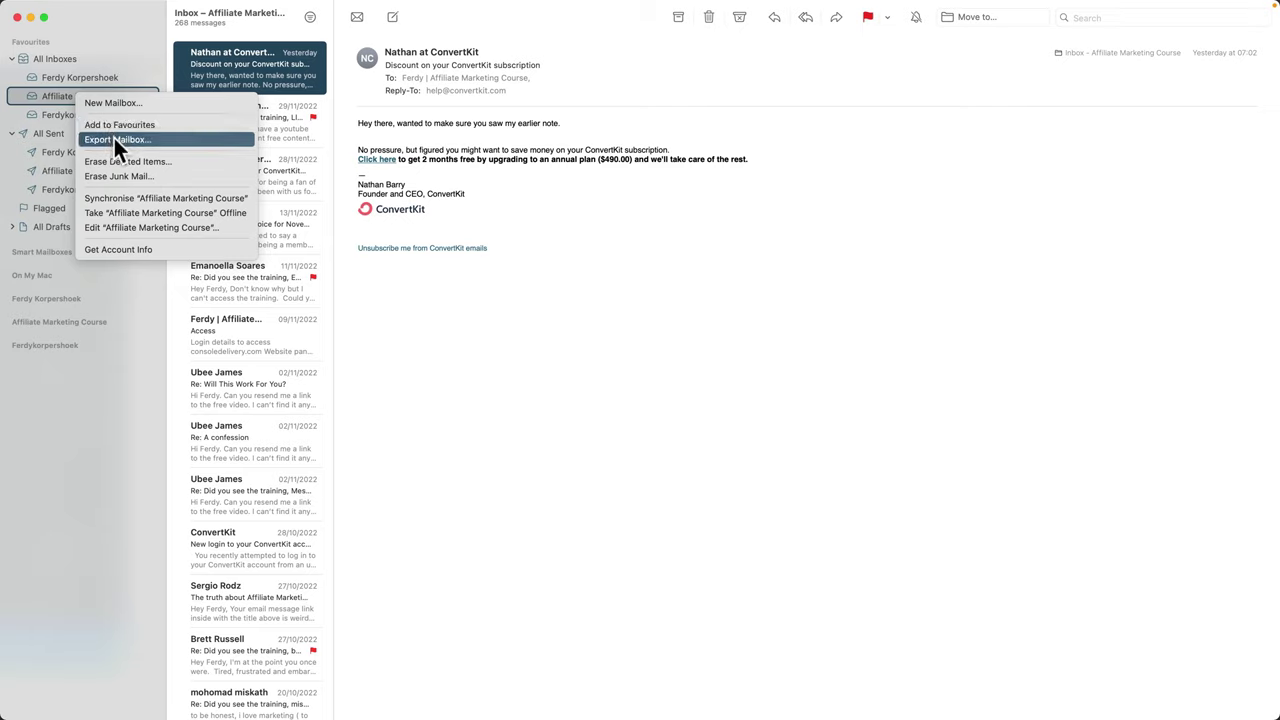
# Start exporting the Affiliate Marketing Course inbox and create a destination folder on the Desktop named "Affiliate Marketing Course Backup"
pyautogui.click(113, 137)
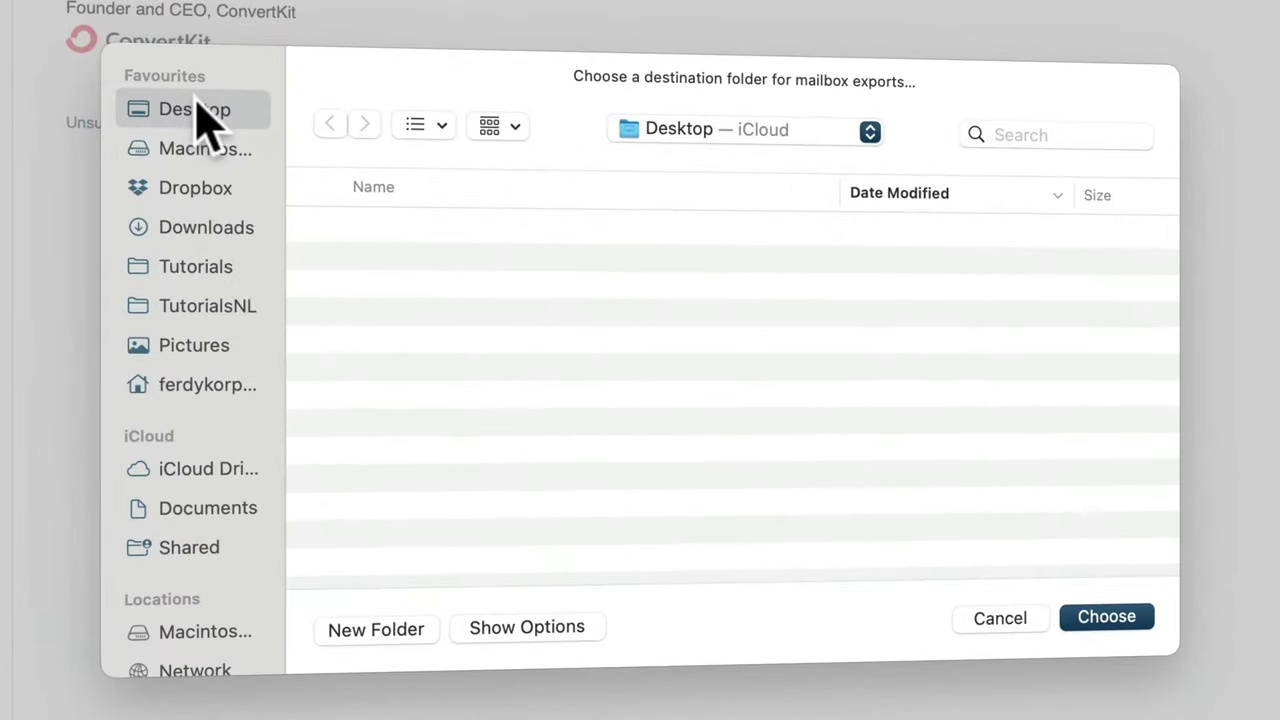
pyautogui.click(377, 632)
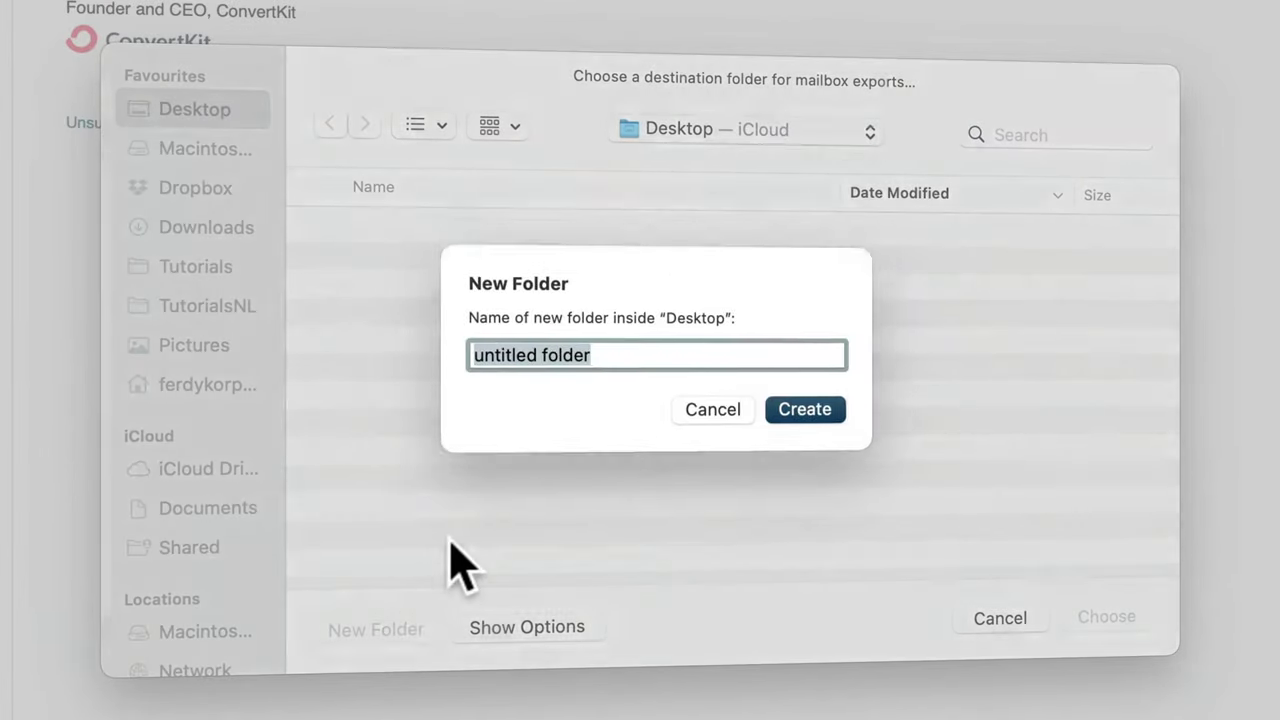
pyautogui.write('Affiliate ')
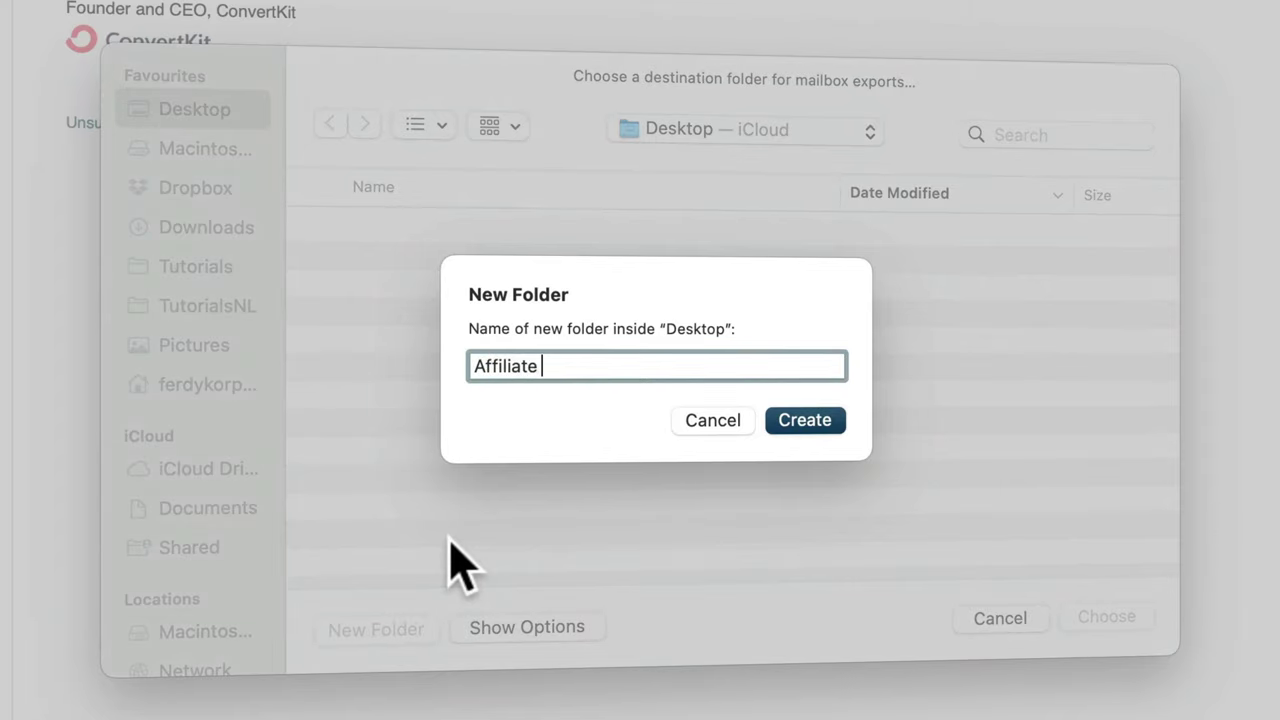
pyautogui.write('Marketing Co')
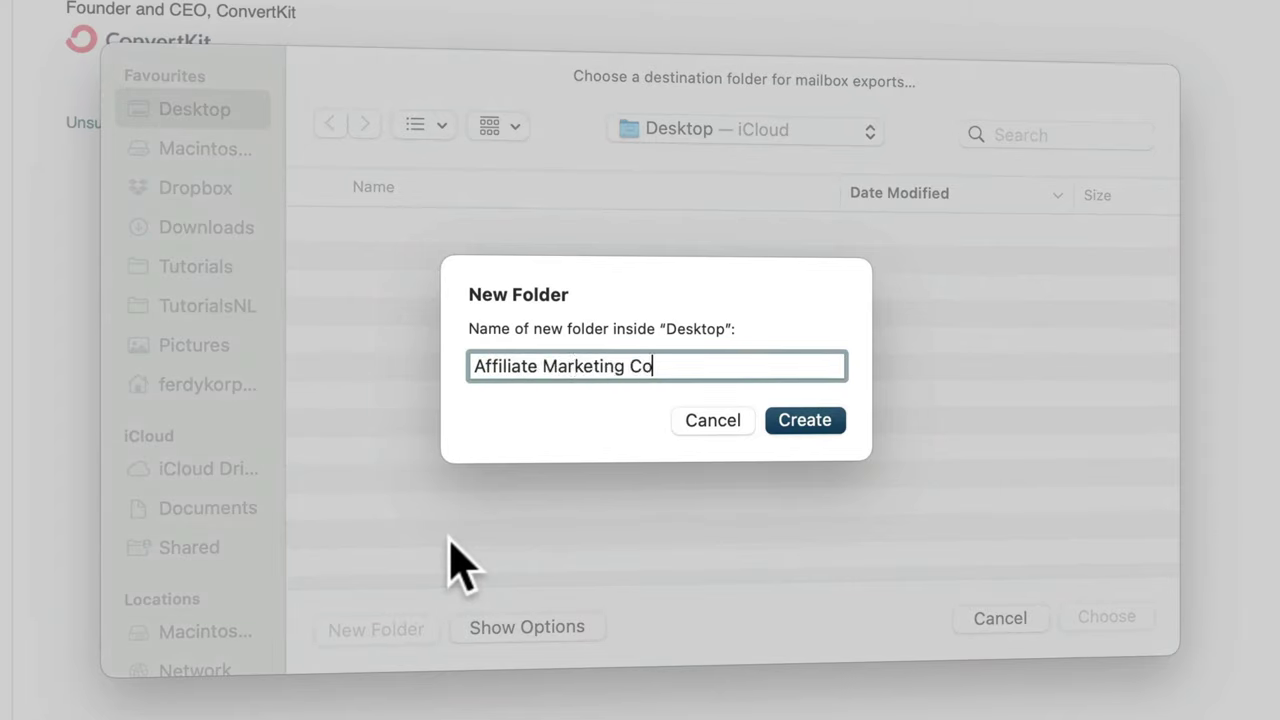
pyautogui.write('urse Backup')
pyautogui.press('Return')
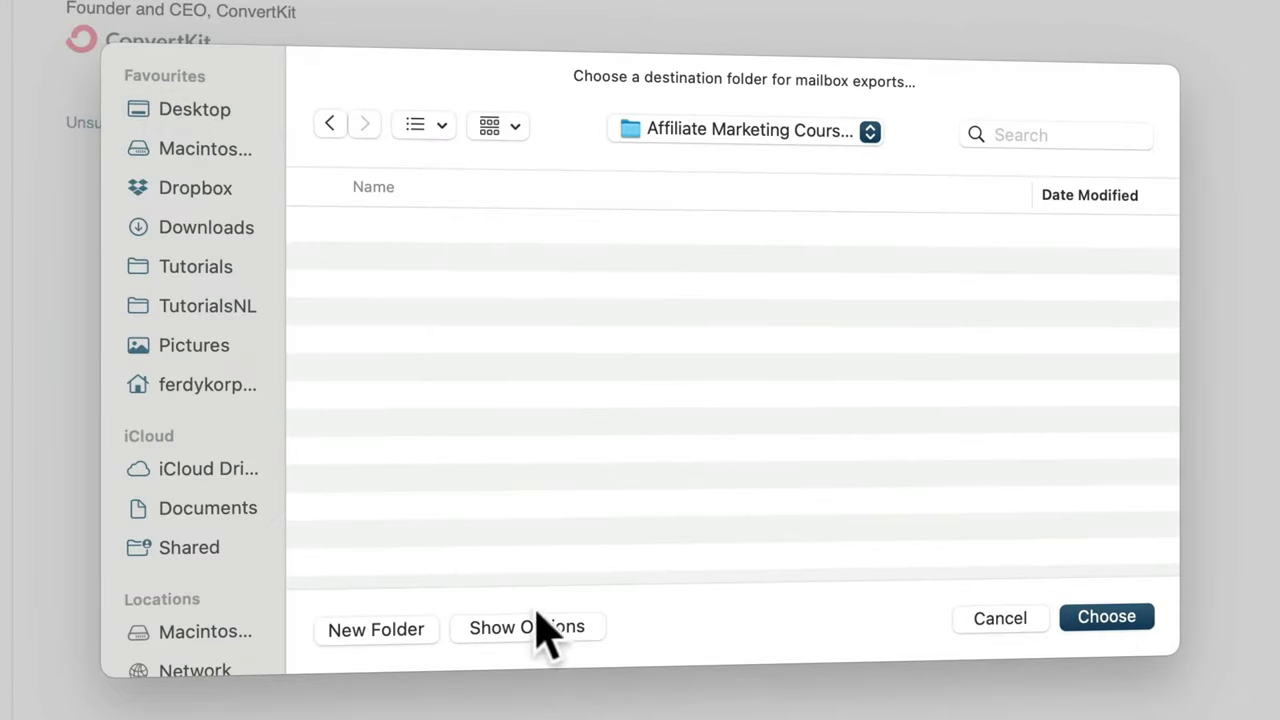
# Create an "Email" subfolder inside the backup folder and export the inbox into it
pyautogui.click(389, 625)
pyautogui.write('Email')
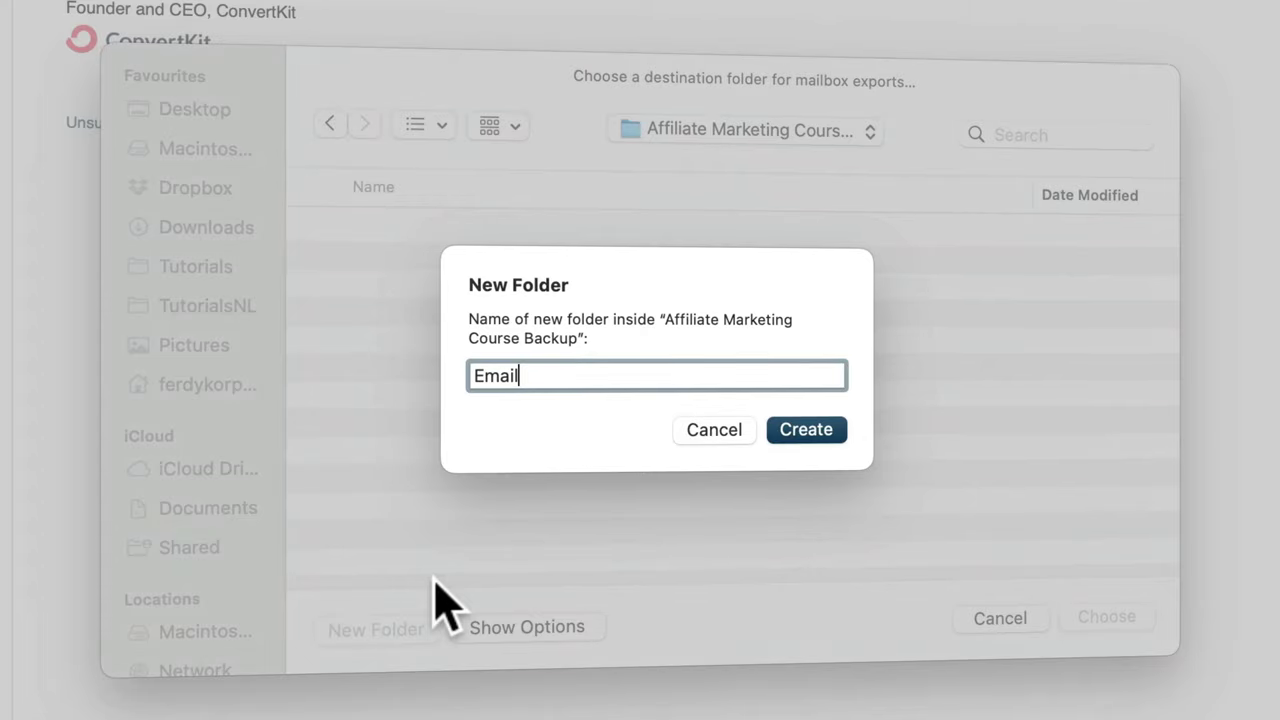
pyautogui.click(807, 432)
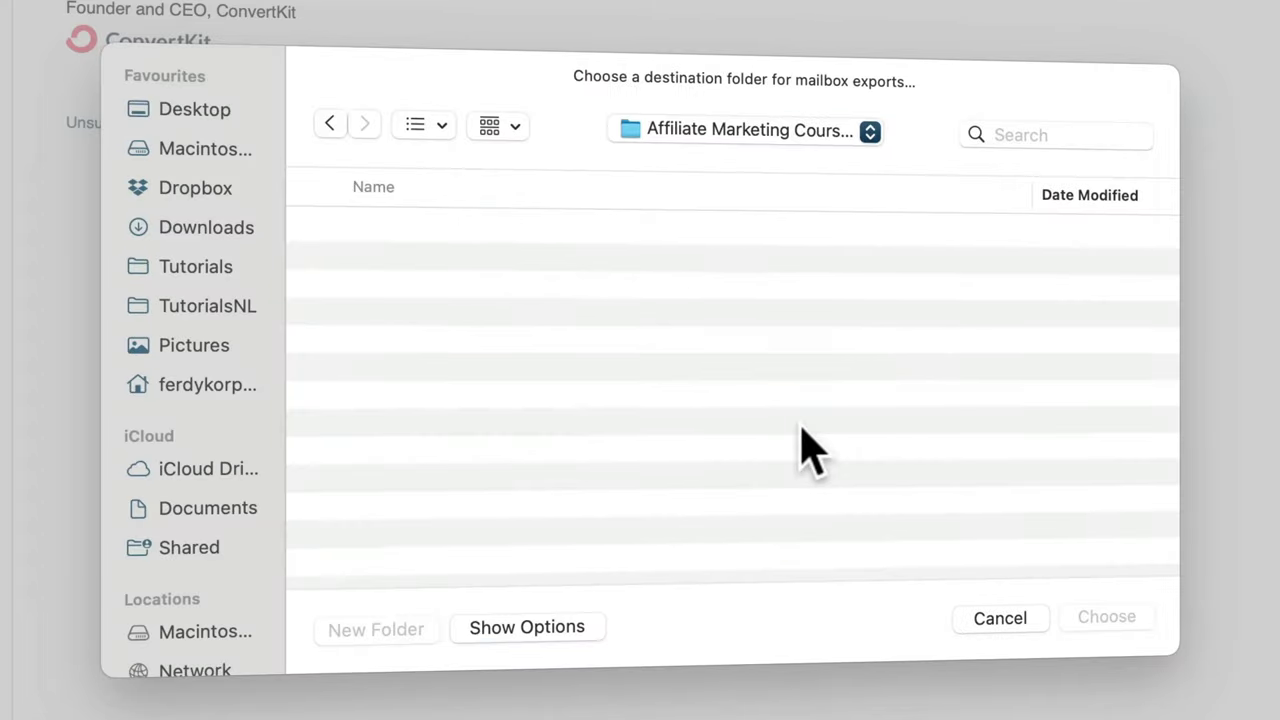
pyautogui.click(1105, 617)
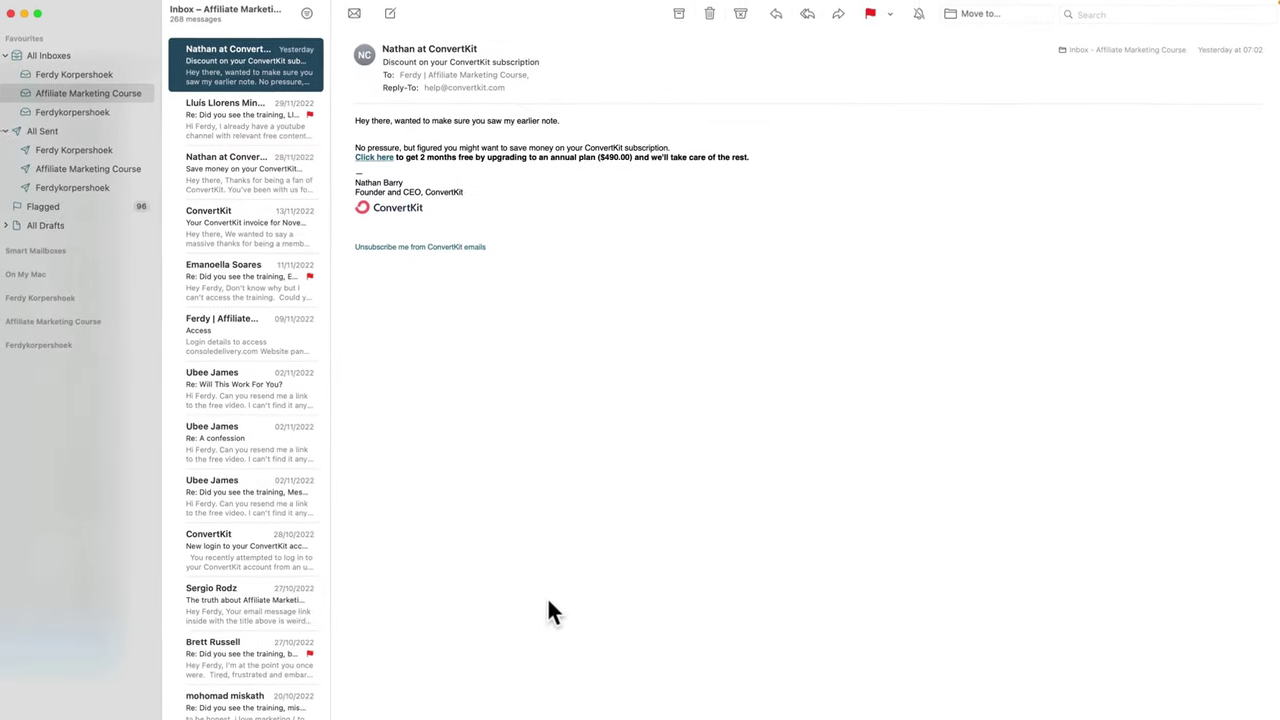
# In Finder, inspect the contents of INBOX.mbox in the Desktop backup's Email folder and return to the backup folder
pyautogui.click(545, 695)
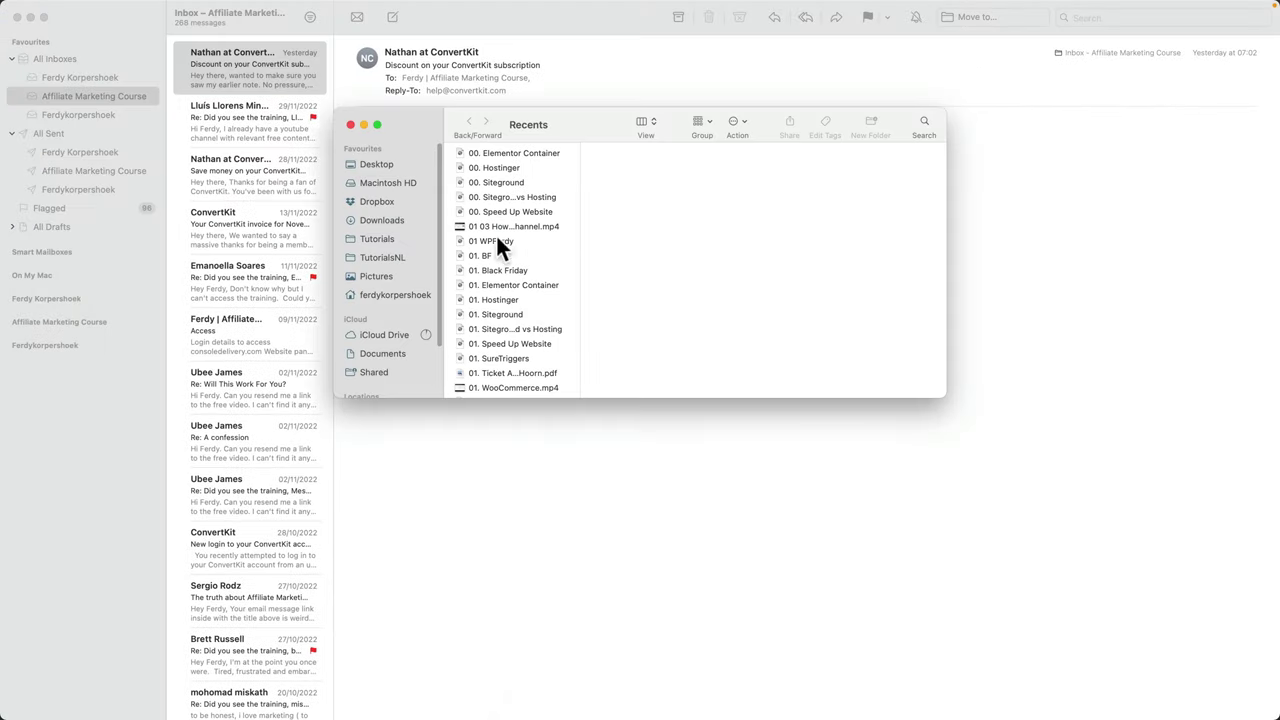
pyautogui.click(386, 165)
pyautogui.doubleClick(496, 167)
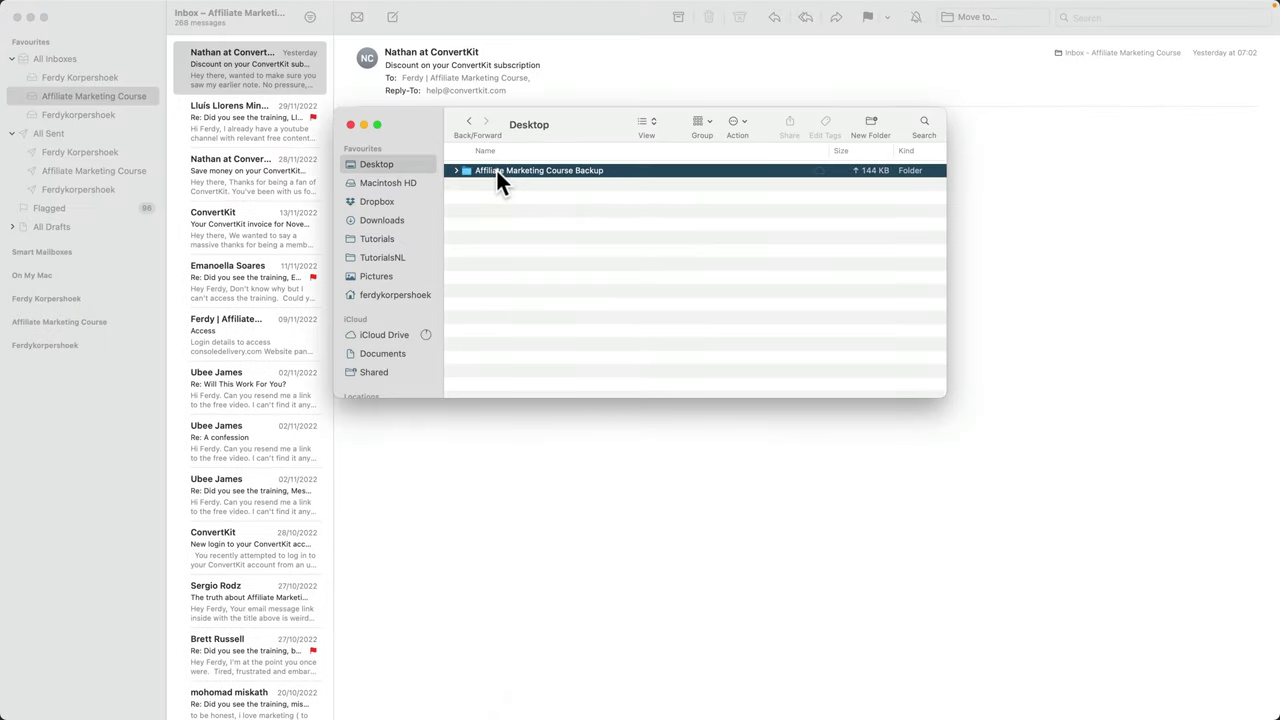
pyautogui.doubleClick(481, 172)
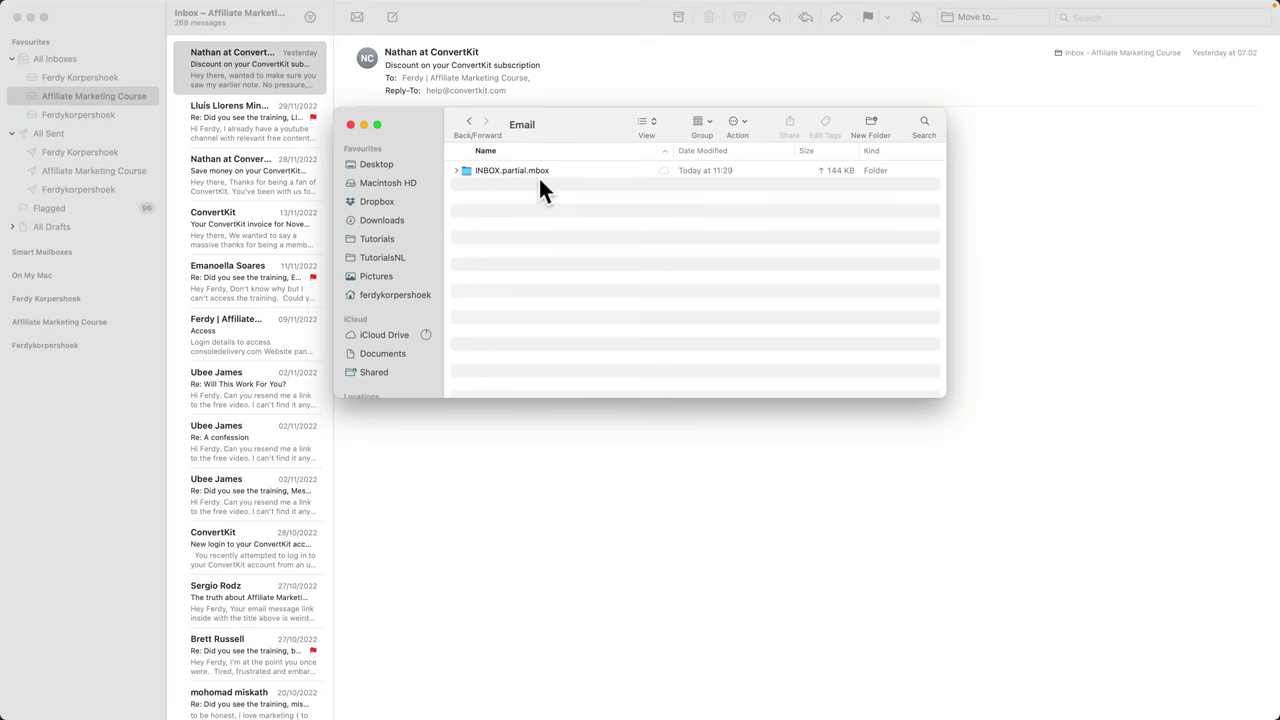
pyautogui.moveTo(424, 125); pyautogui.dragTo(621, 160)
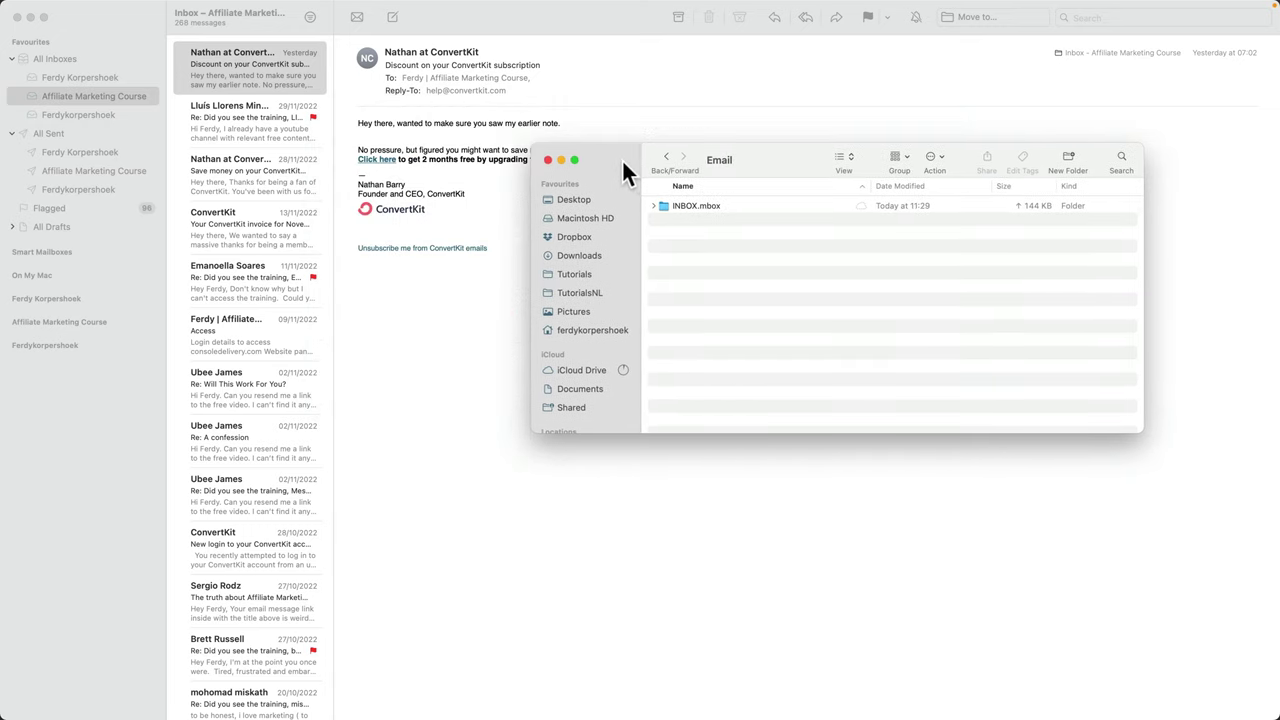
pyautogui.rightClick(699, 199)
pyautogui.click(702, 212)
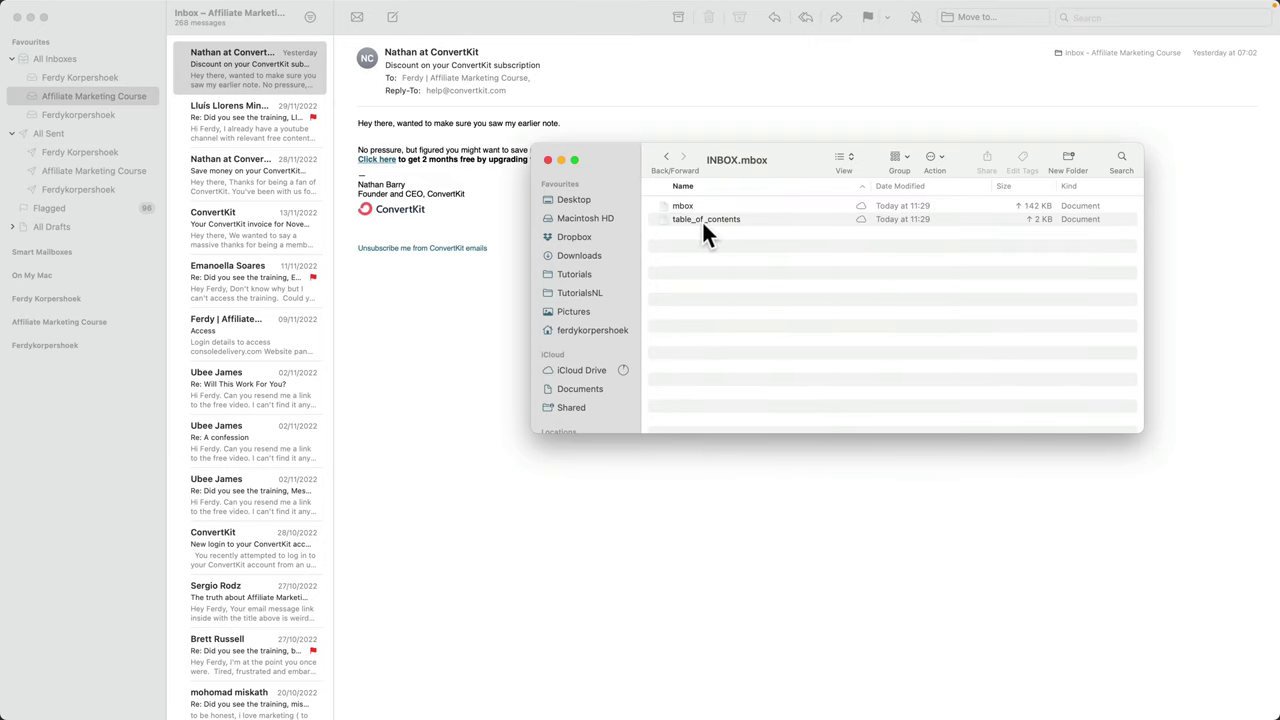
pyautogui.click(666, 162)
pyautogui.click(666, 162)
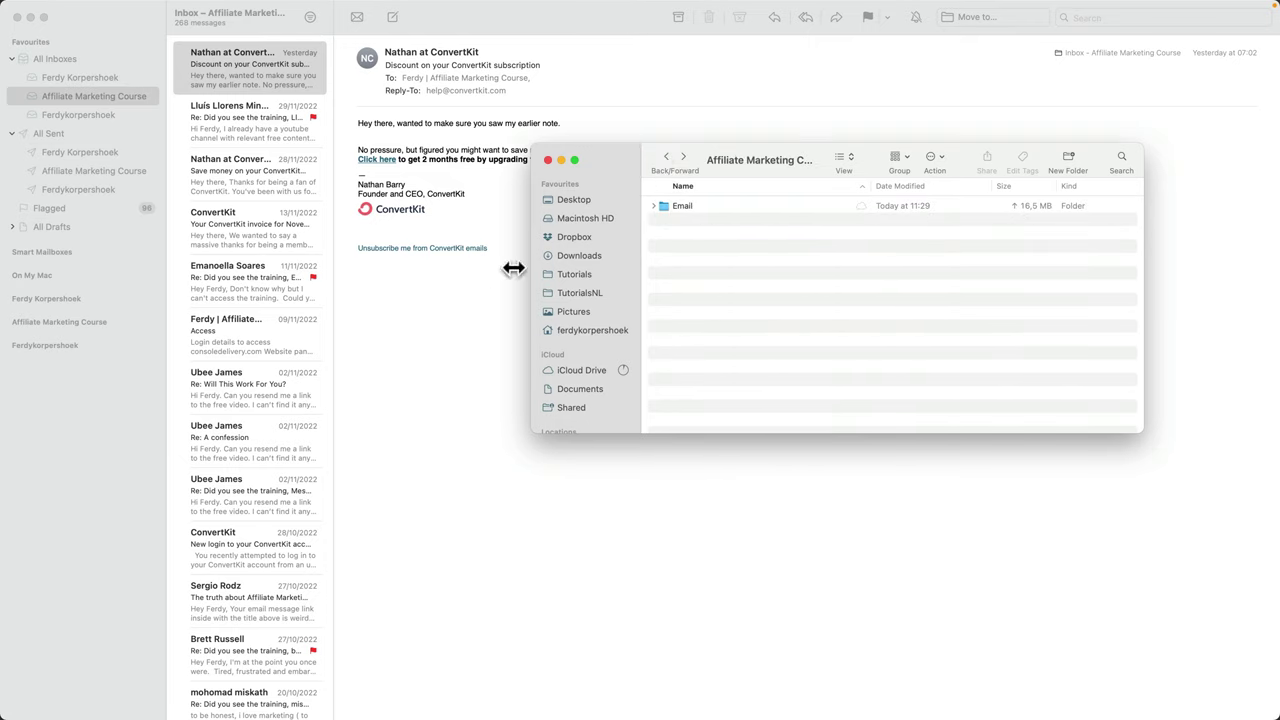
# Switch to Mail and export the Affiliate Marketing Course sent mailbox into the same Email folder
pyautogui.click(490, 302)
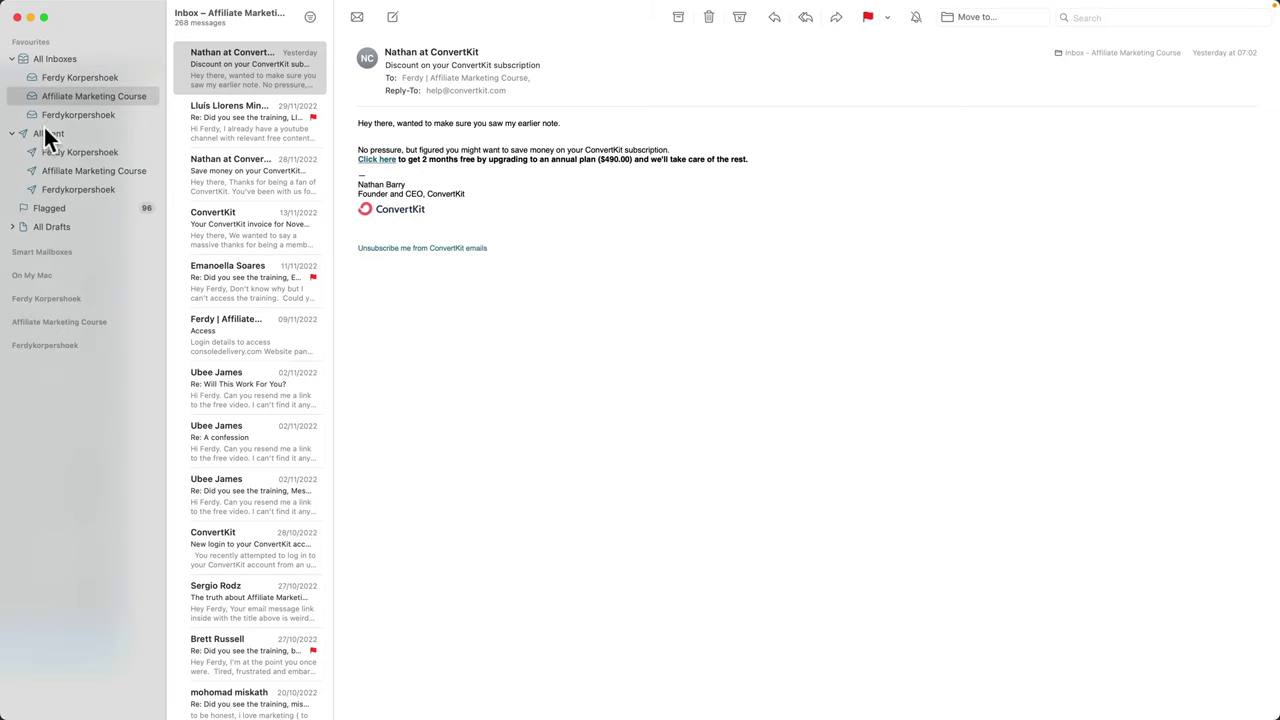
pyautogui.rightClick(76, 170)
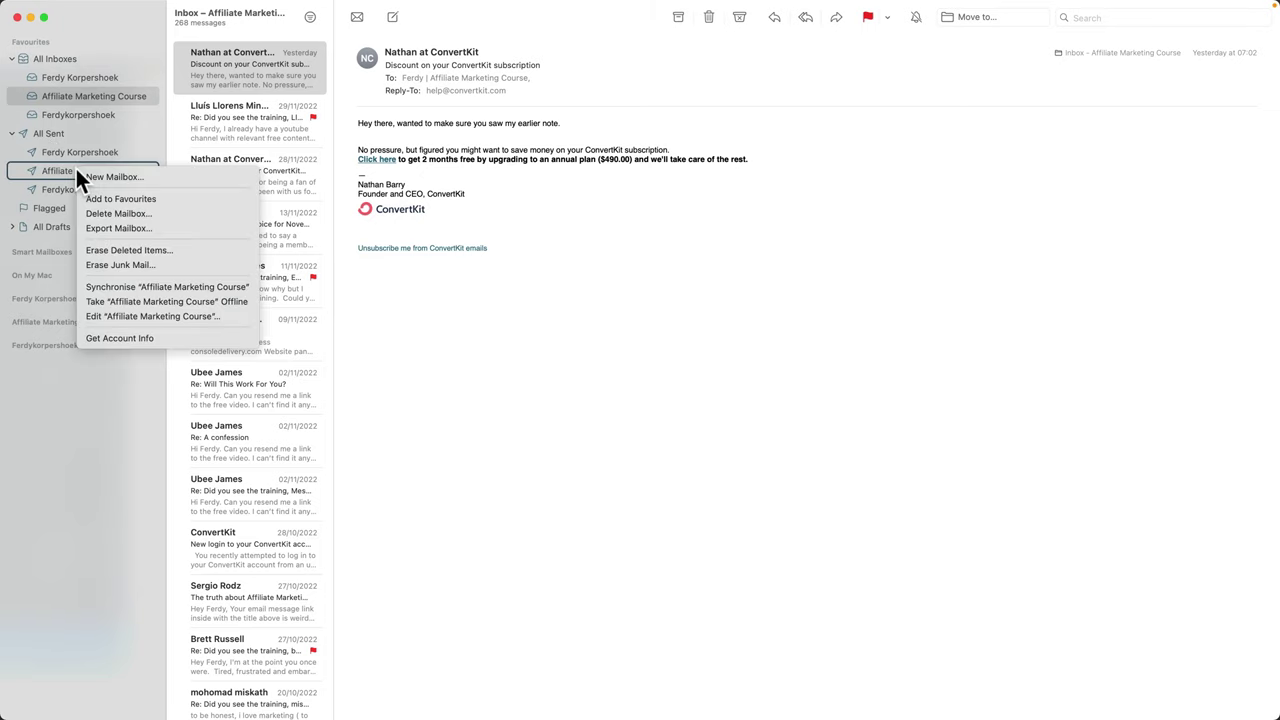
pyautogui.click(118, 228)
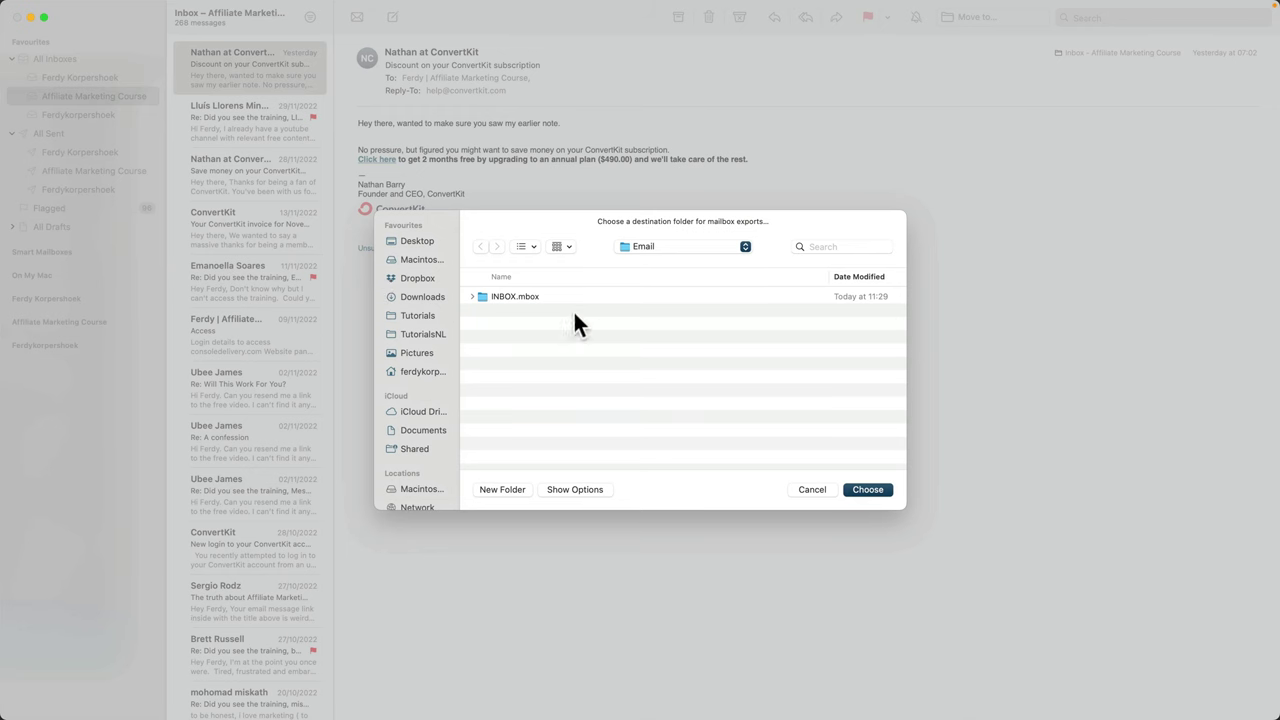
pyautogui.click(867, 488)
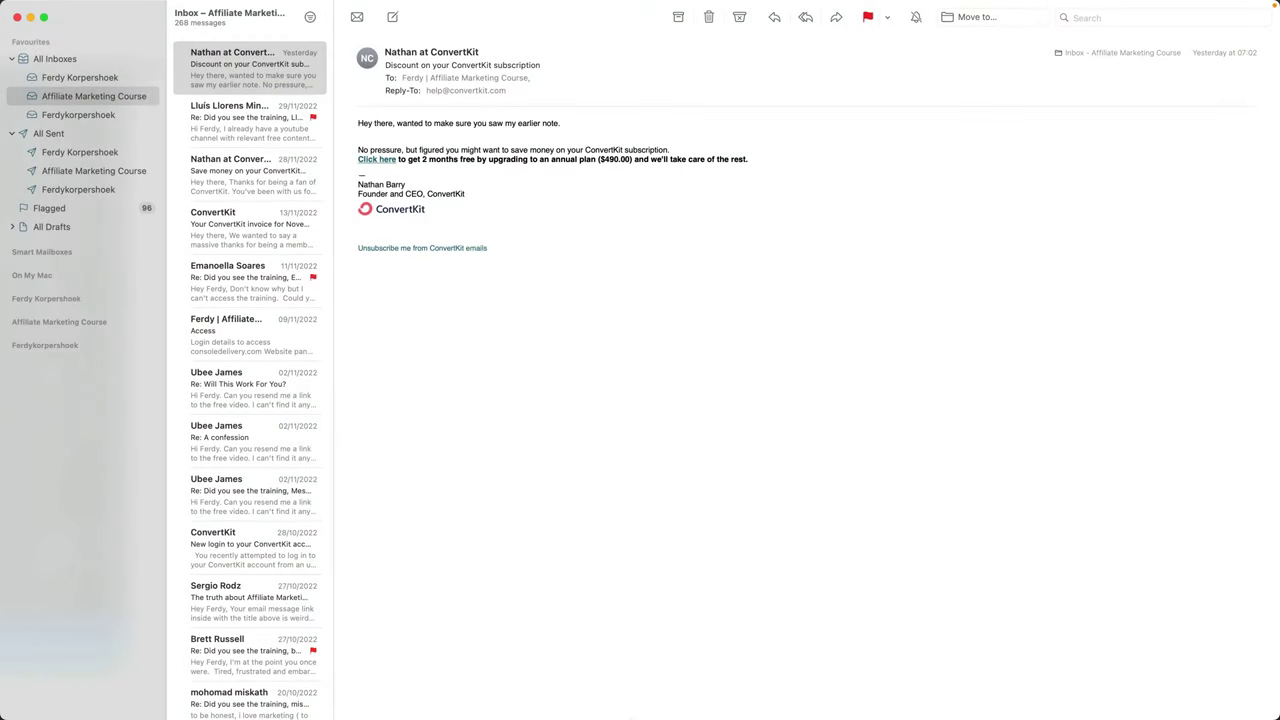
# Switch to Finder, check the Email folder for the exported sent mailbox and return to the backup folder
pyautogui.click(529, 690)
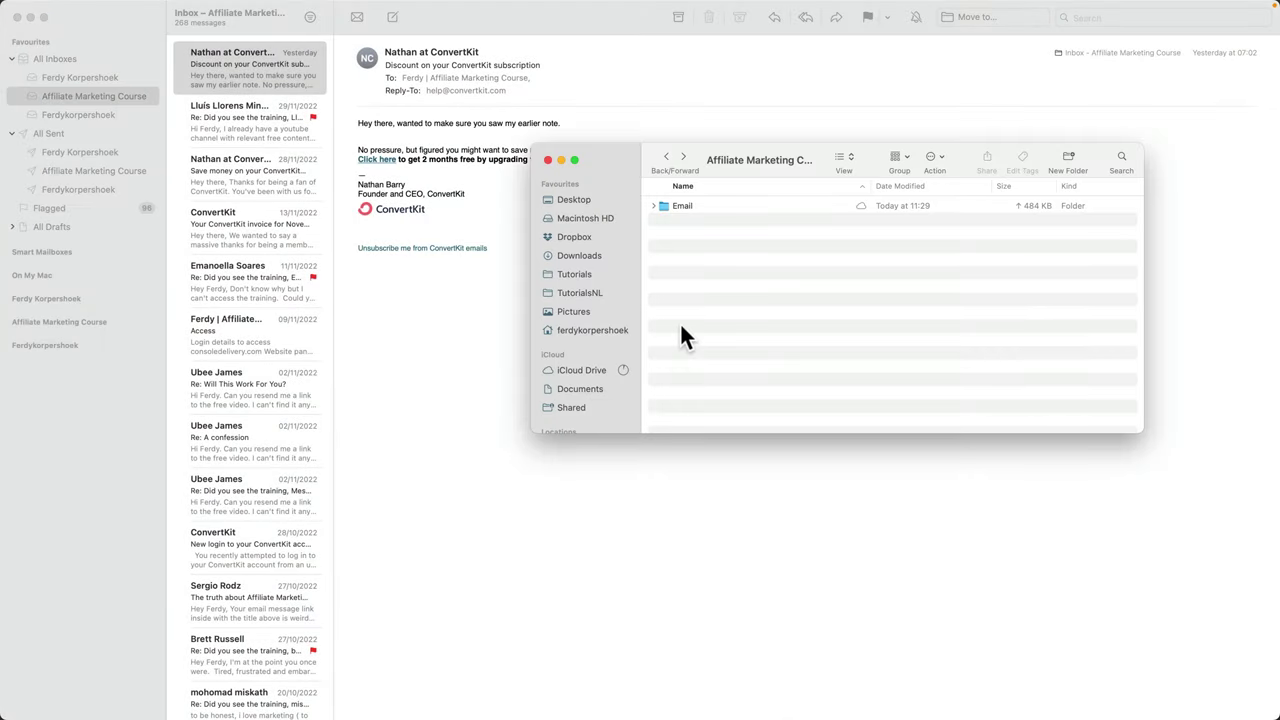
pyautogui.doubleClick(682, 206)
pyautogui.click(667, 158)
# Move the three backup_all ZIP parts and the newest affiliatemarketingcourse .wpress file from Downloads into the Desktop backup folder
pyautogui.press('super+n')
pyautogui.click(383, 220)
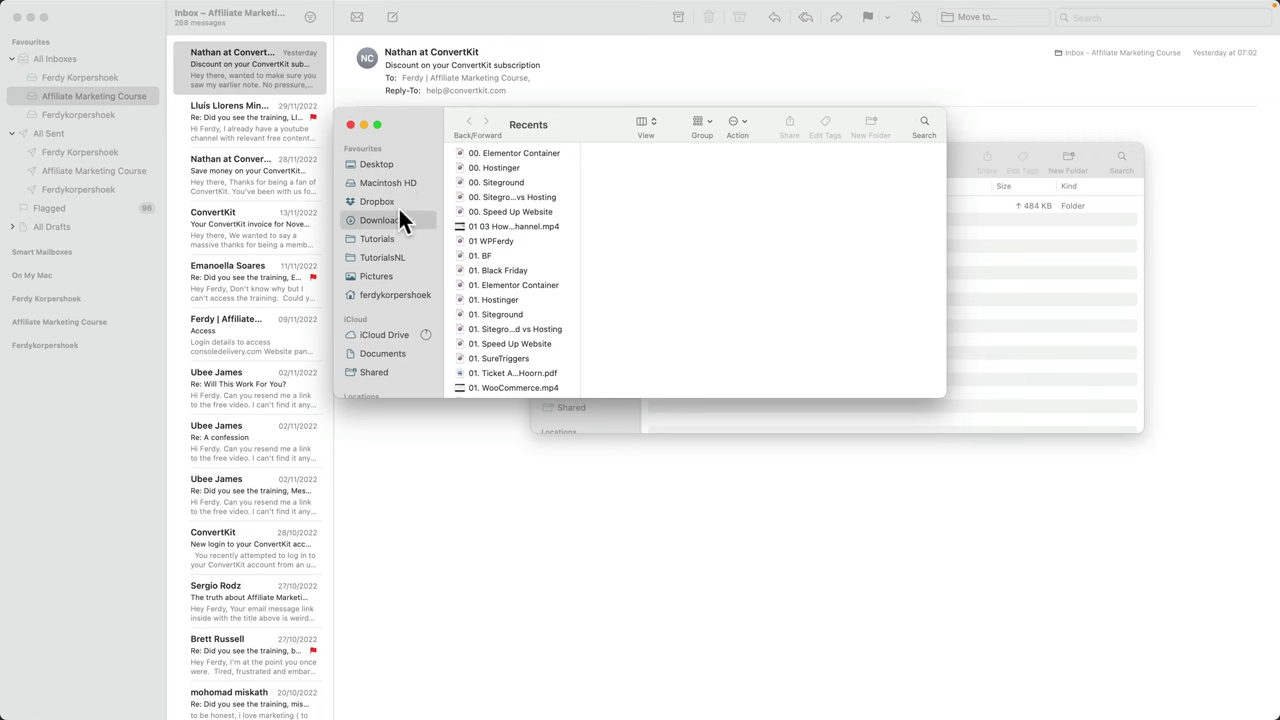
pyautogui.moveTo(416, 121); pyautogui.dragTo(273, 353)
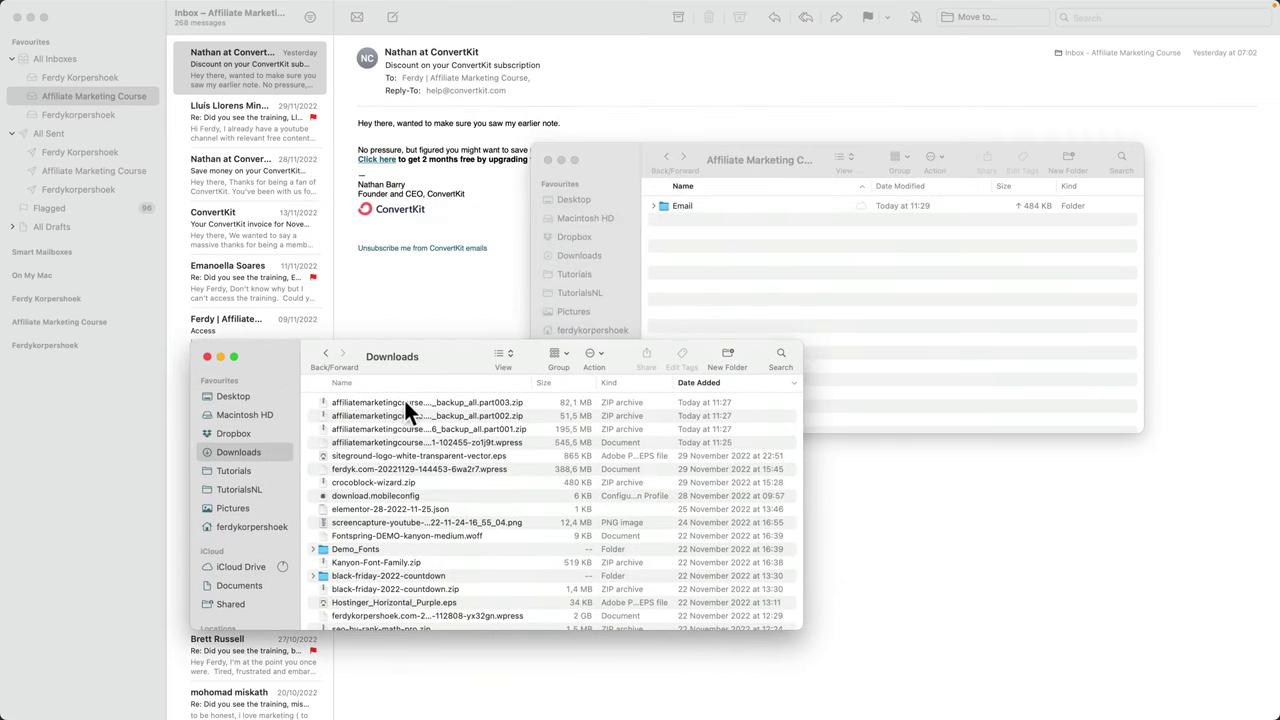
pyautogui.click(404, 400)
pyautogui.keyDown('shift'); pyautogui.click(376, 440); pyautogui.keyUp('shift')
pyautogui.moveTo(368, 401); pyautogui.dragTo(813, 294)
pyautogui.click(207, 356)
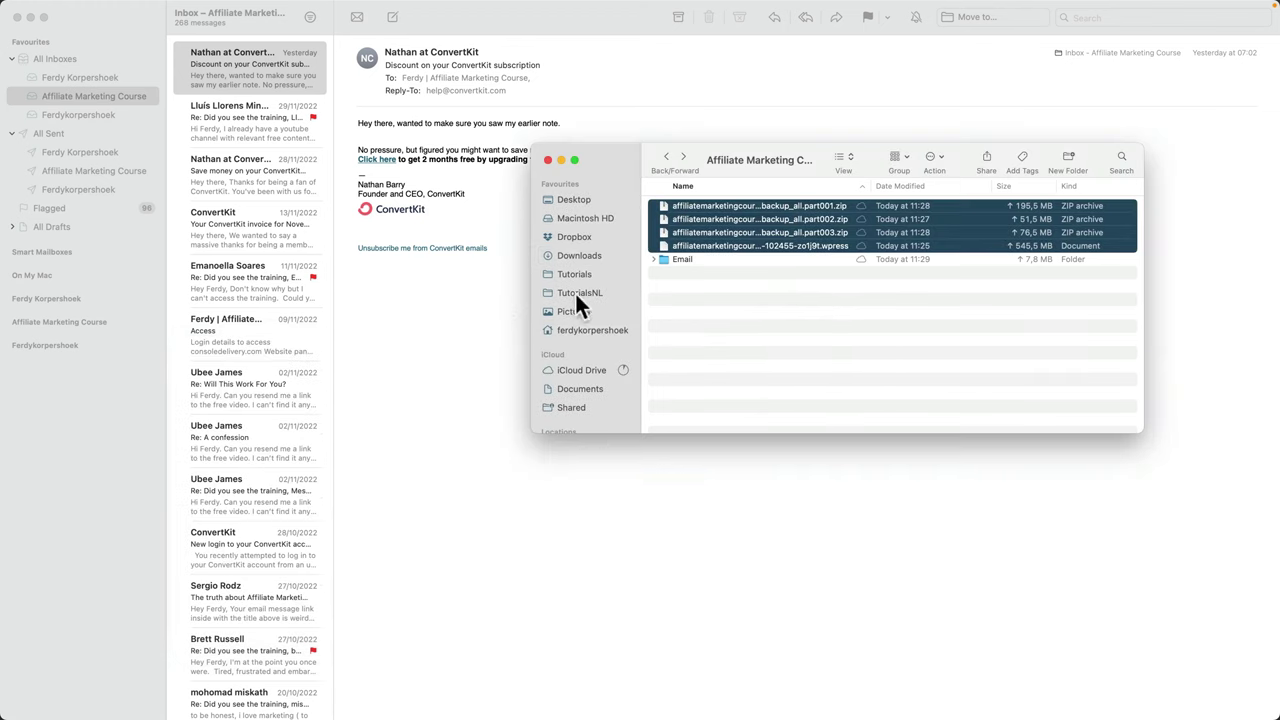
# Check the .wpress file and ZIP parts in the backup folder, and close the Finder and Mail windows
pyautogui.click(728, 298)
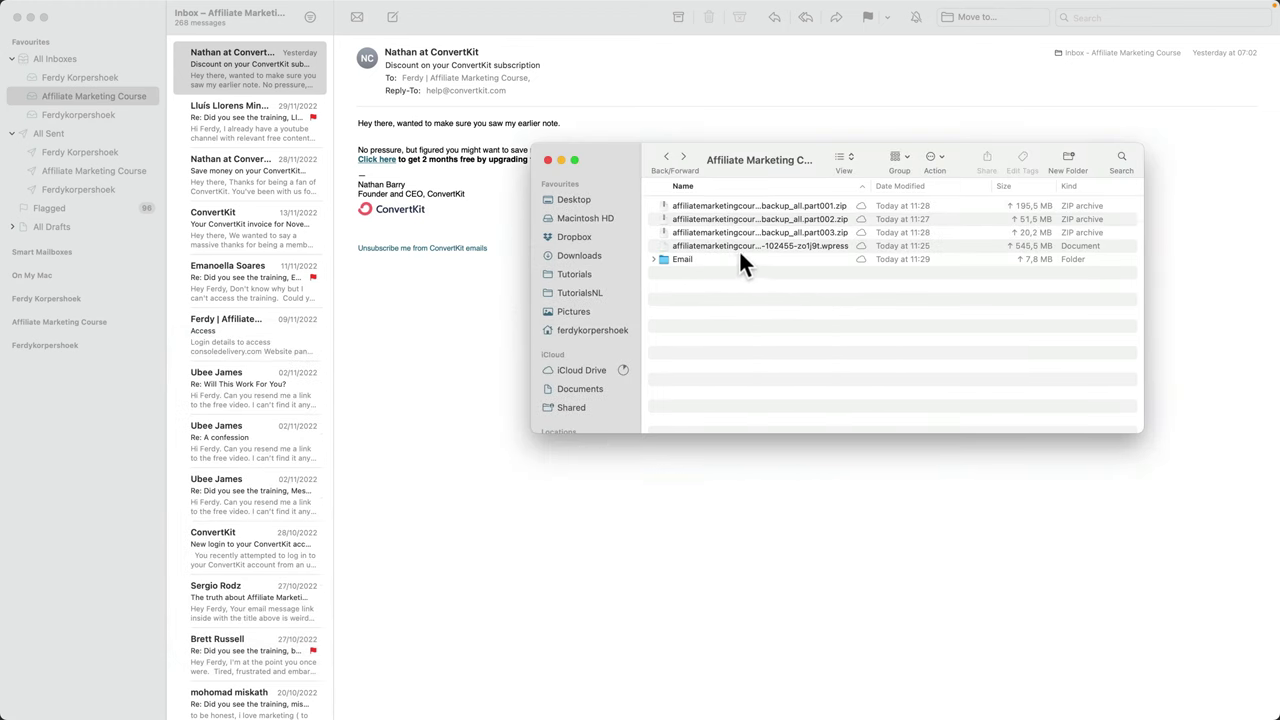
pyautogui.click(742, 248)
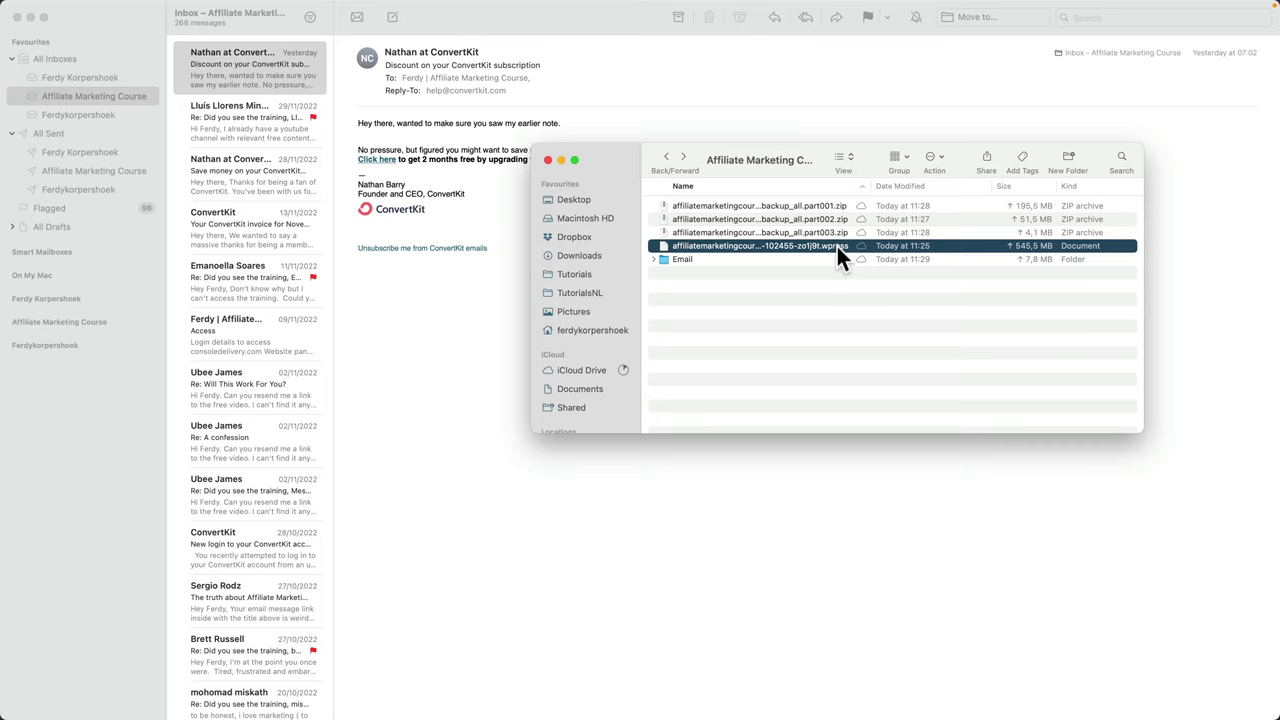
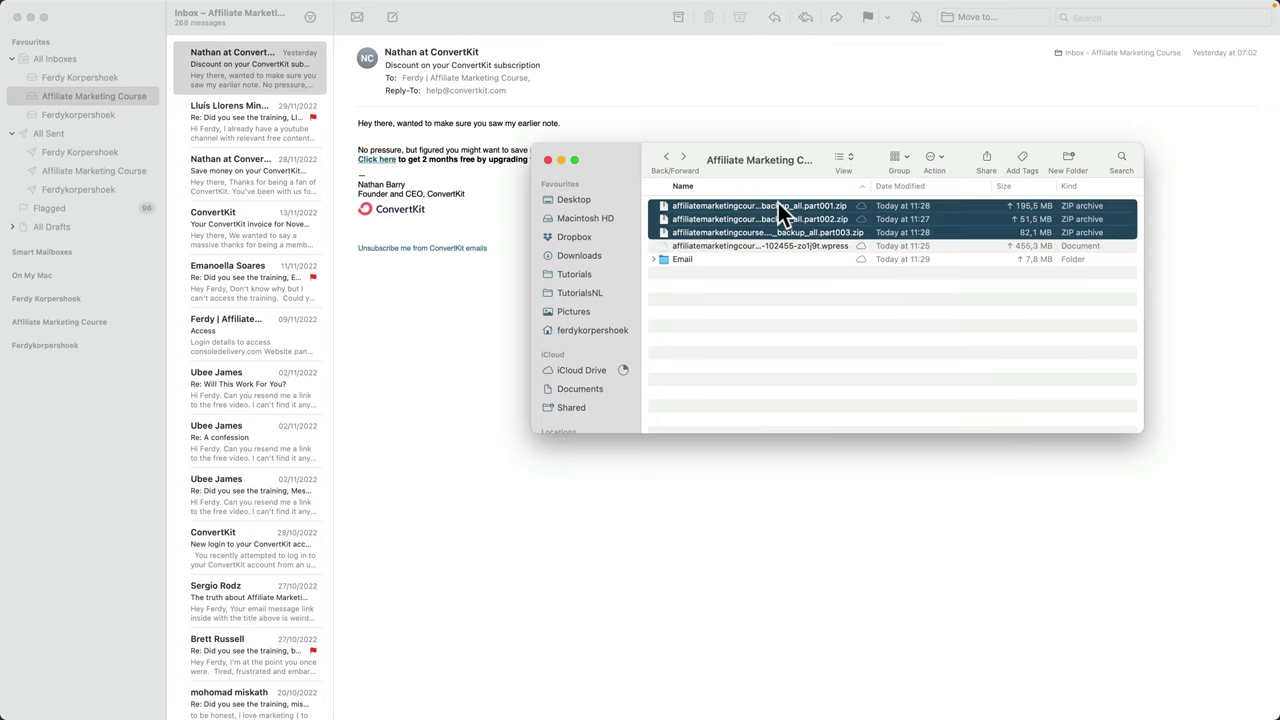
pyautogui.click(548, 160)
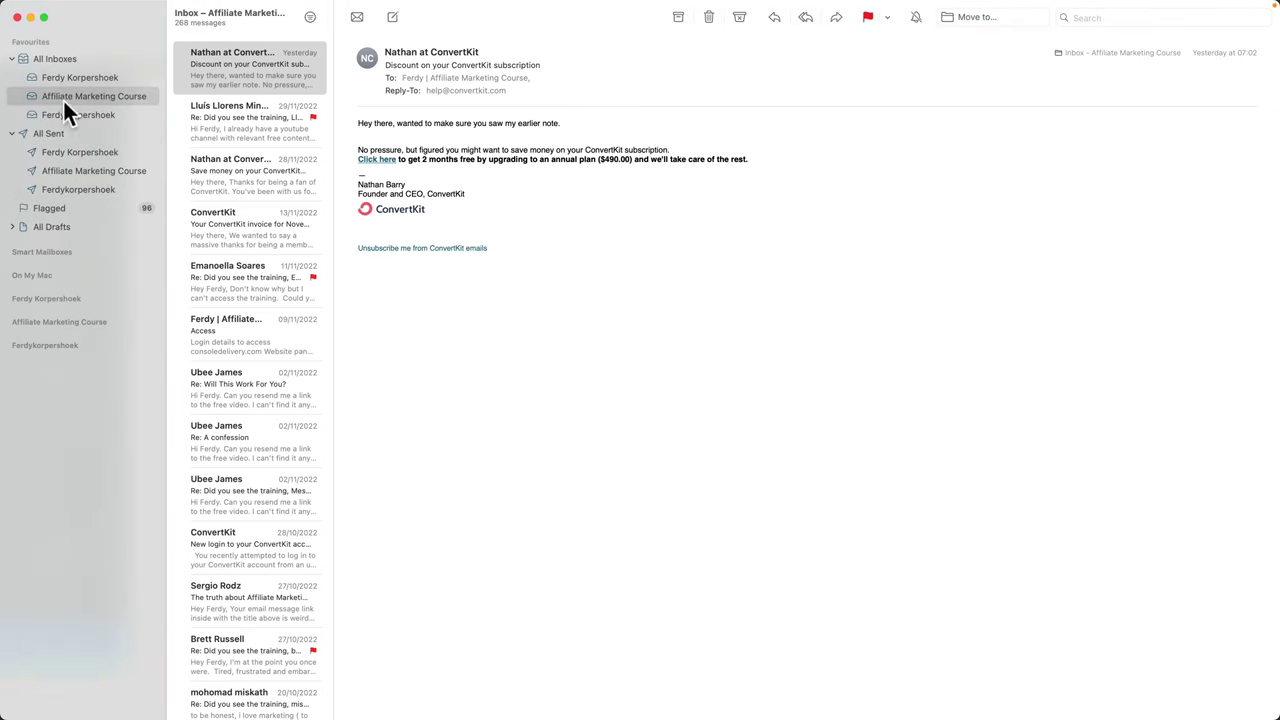
pyautogui.click(17, 17)
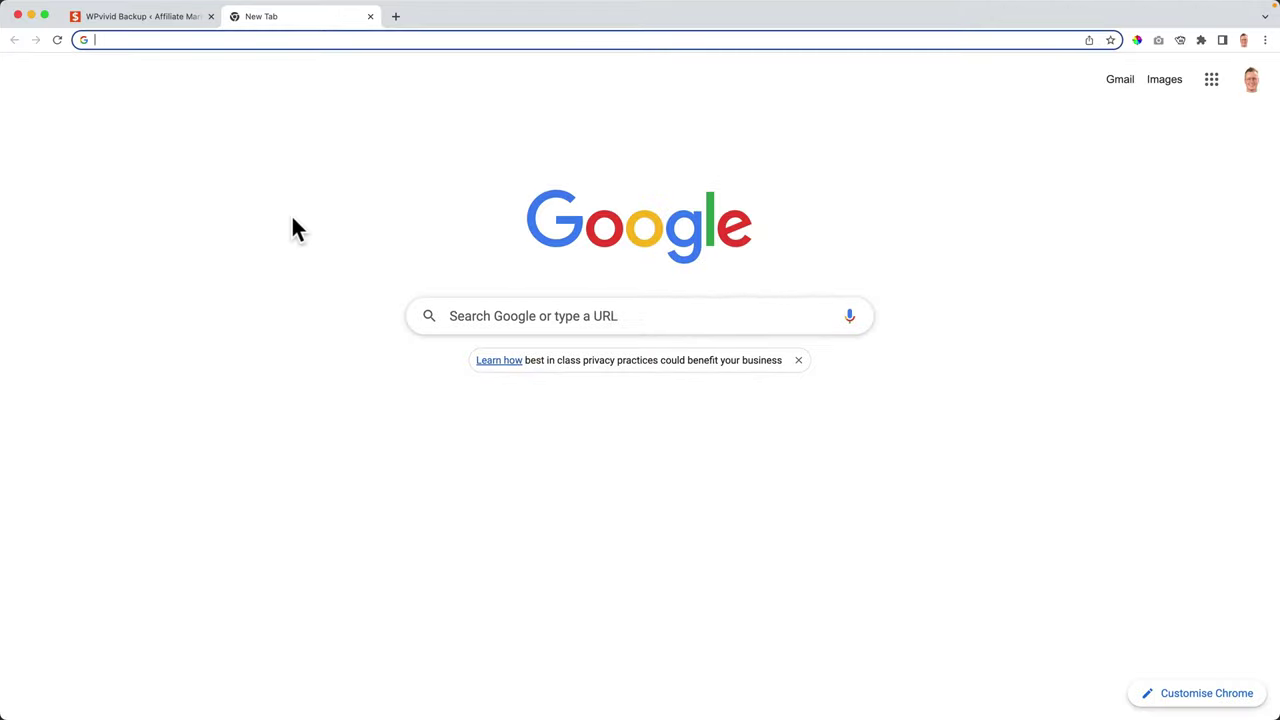
# In Chrome, open webhosting26.com and compare the prices and features of the Hostinger shared hosting plans
pyautogui.write('webhosting26.com')
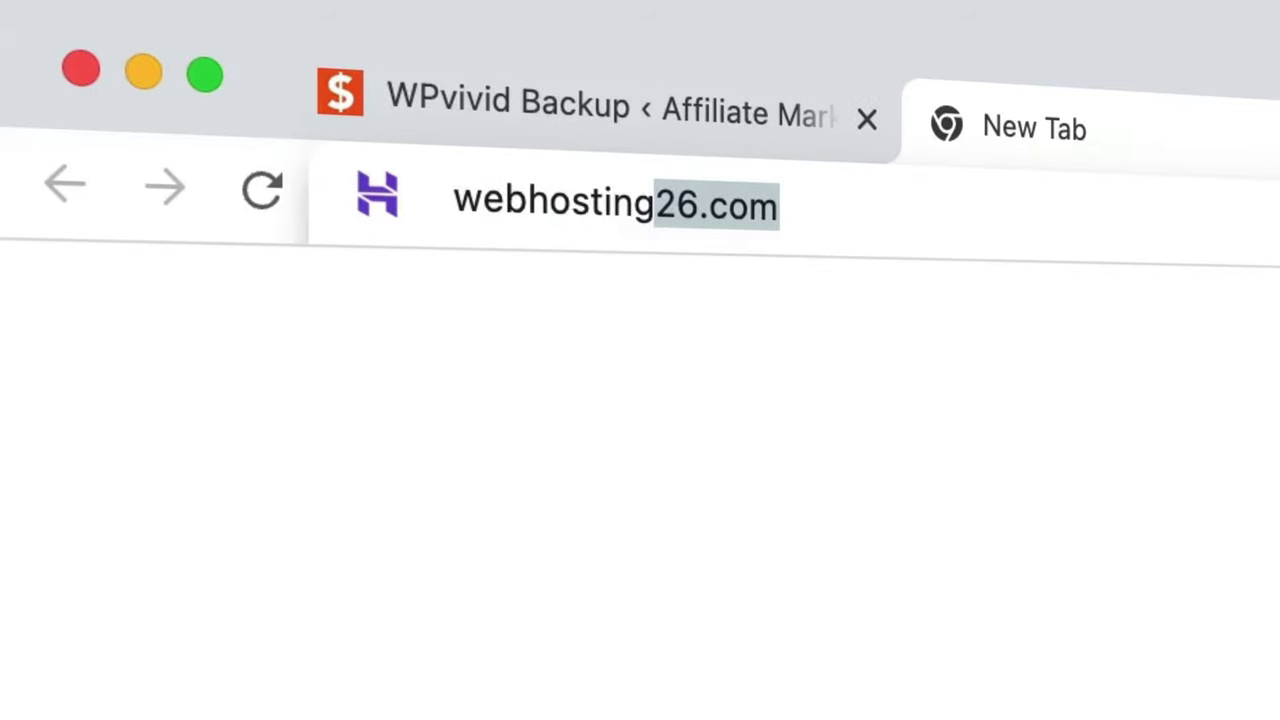
pyautogui.press('Return')
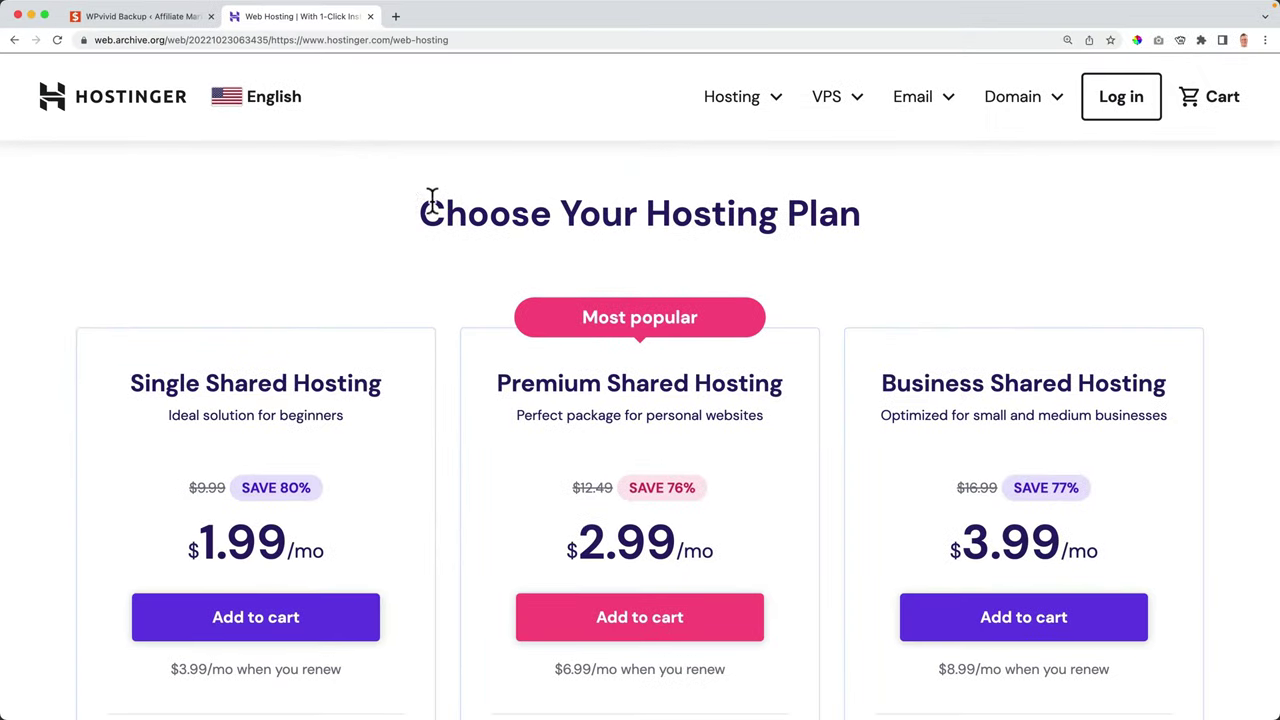
pyautogui.scroll(-3, 448, 238)
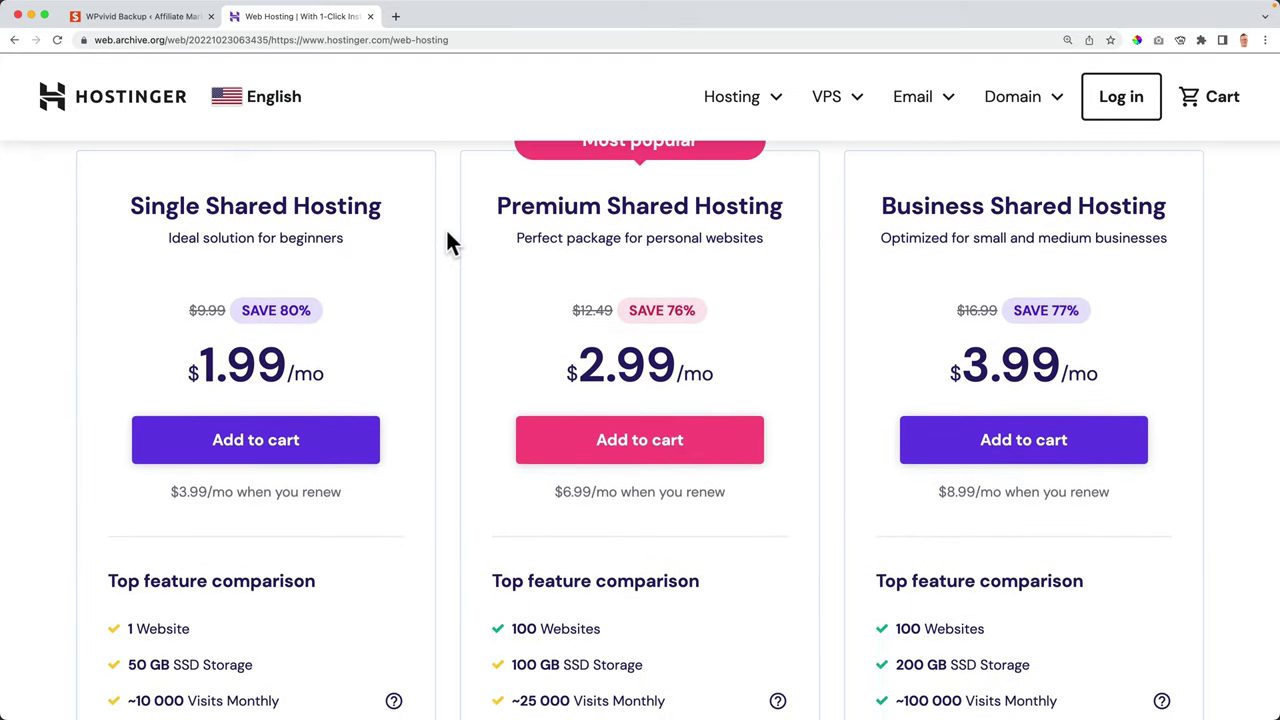
pyautogui.scroll(1, 820, 221)
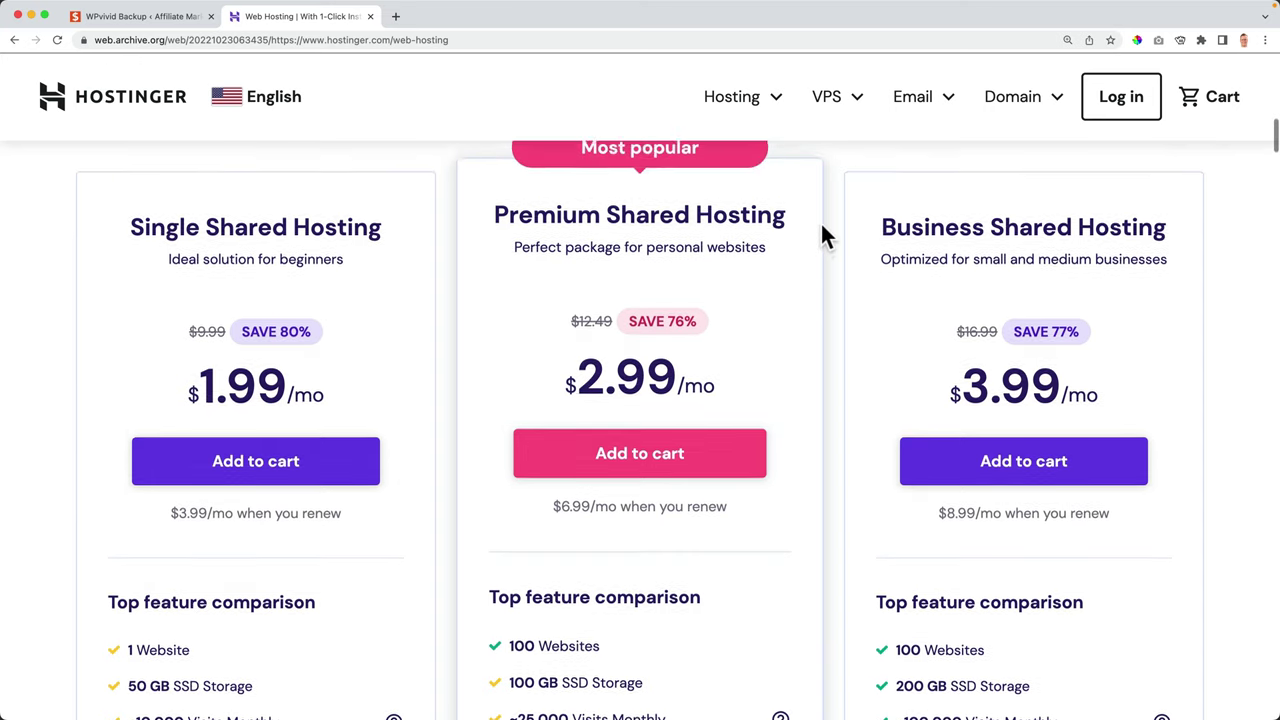
pyautogui.scroll(-1, 820, 221)
pyautogui.scroll(-3, 799, 222)
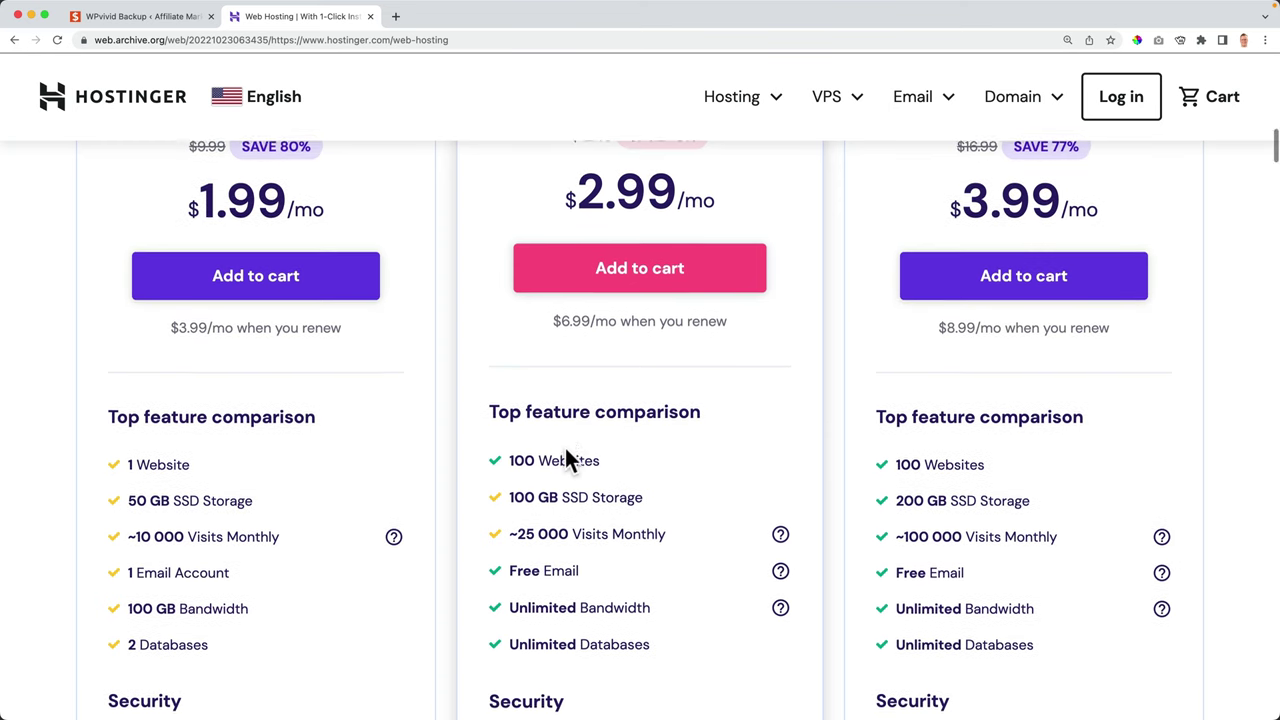
pyautogui.scroll(2, 566, 460)
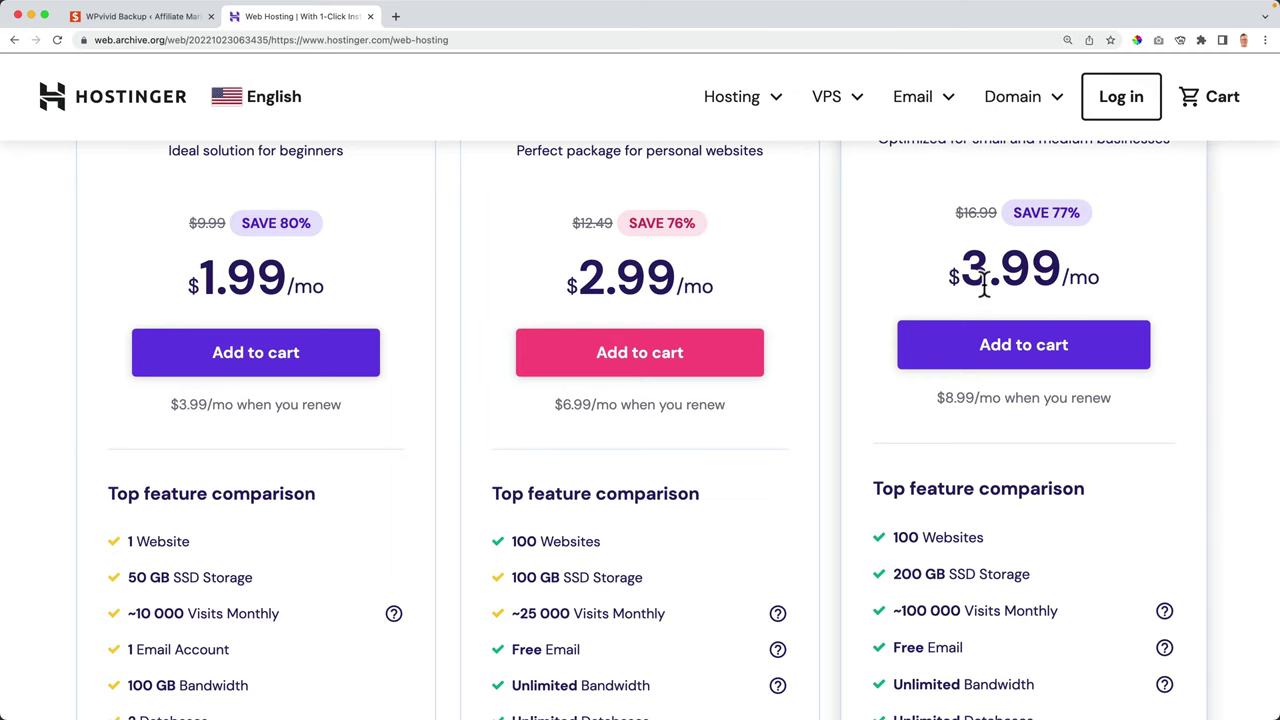
# Add the Premium Shared Hosting plan to the cart and examine the billing period options
pyautogui.click(643, 362)
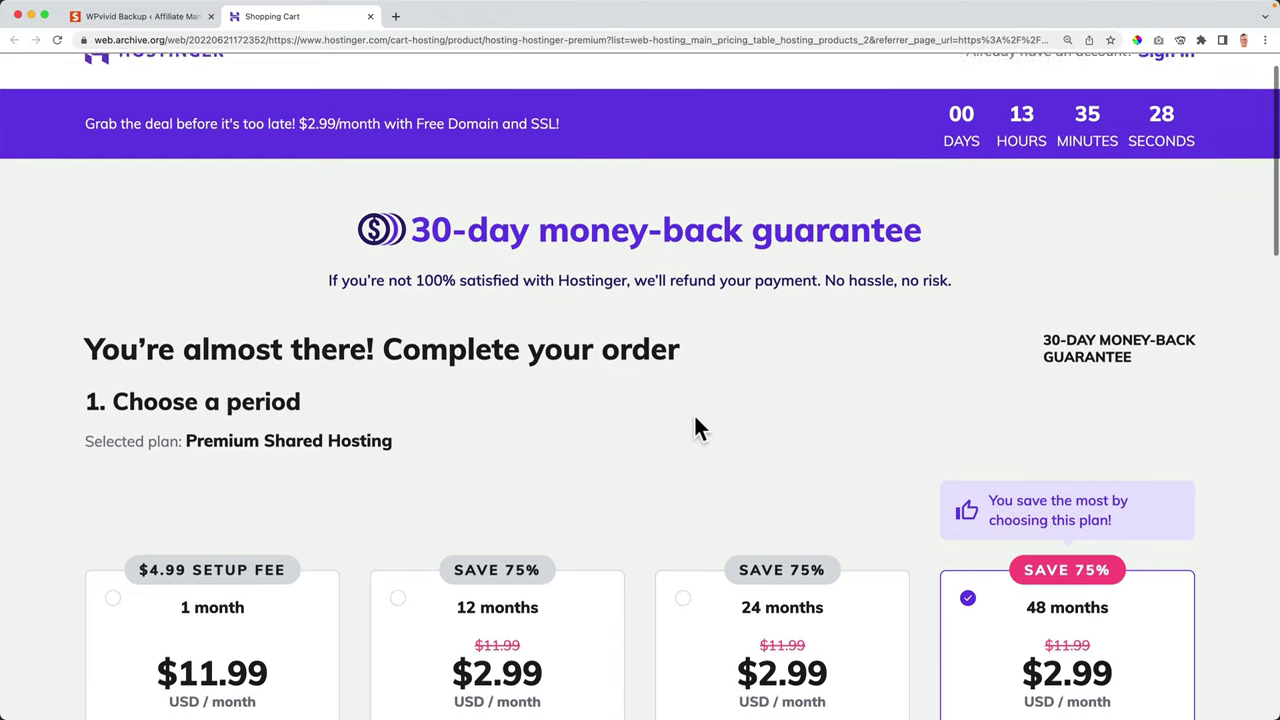
pyautogui.scroll(-3, 694, 428)
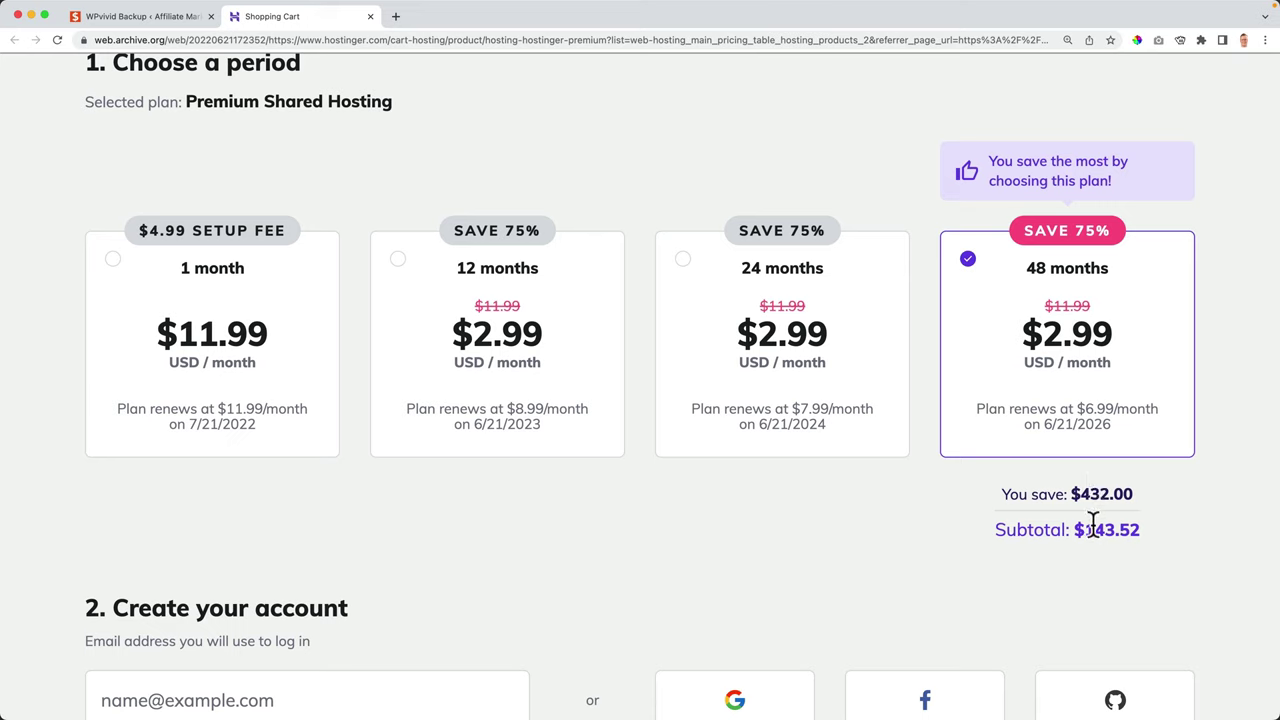
# Compare the renewal prices and subtotals of the 12-month, 24-month and 48-month billing periods
pyautogui.click(543, 300)
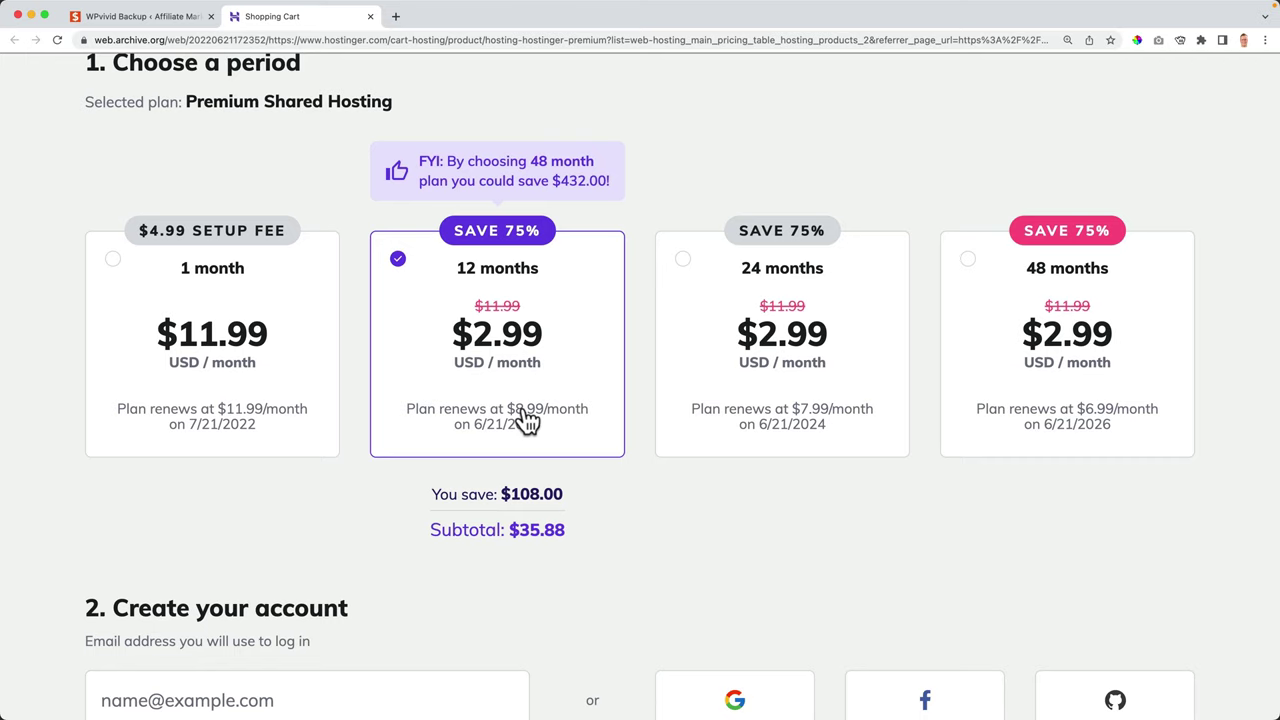
pyautogui.click(751, 367)
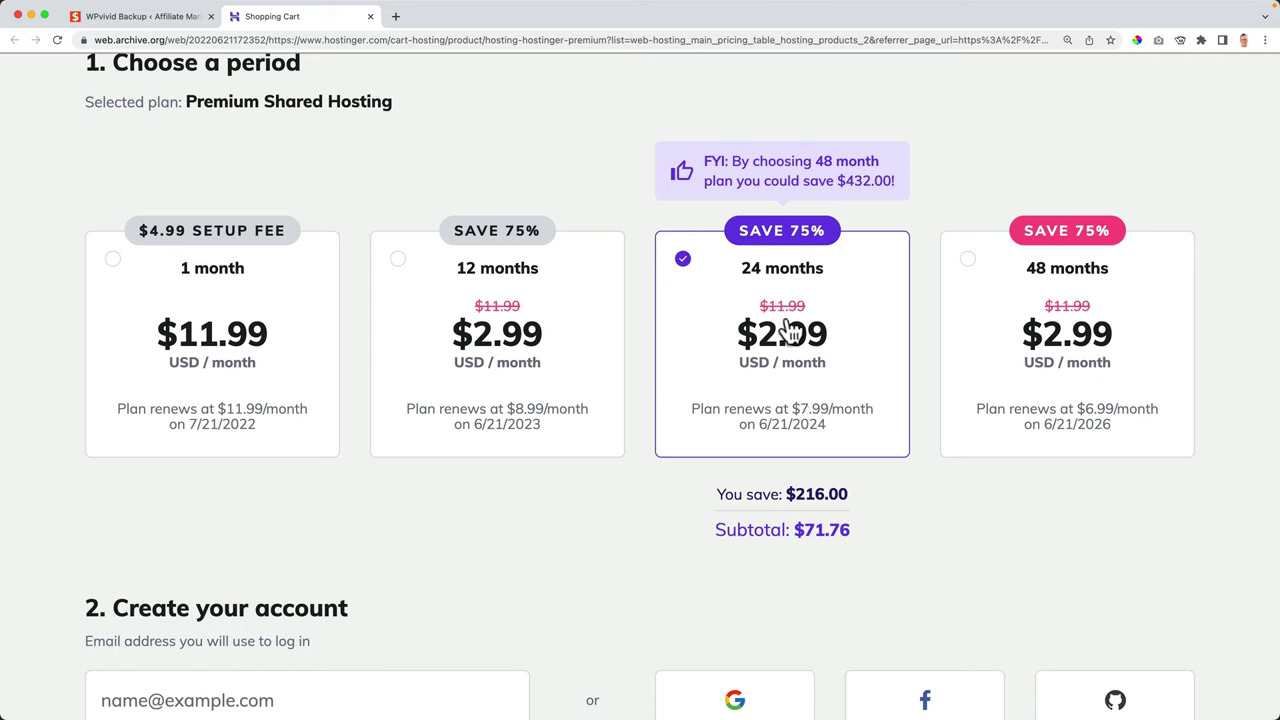
pyautogui.click(1080, 342)
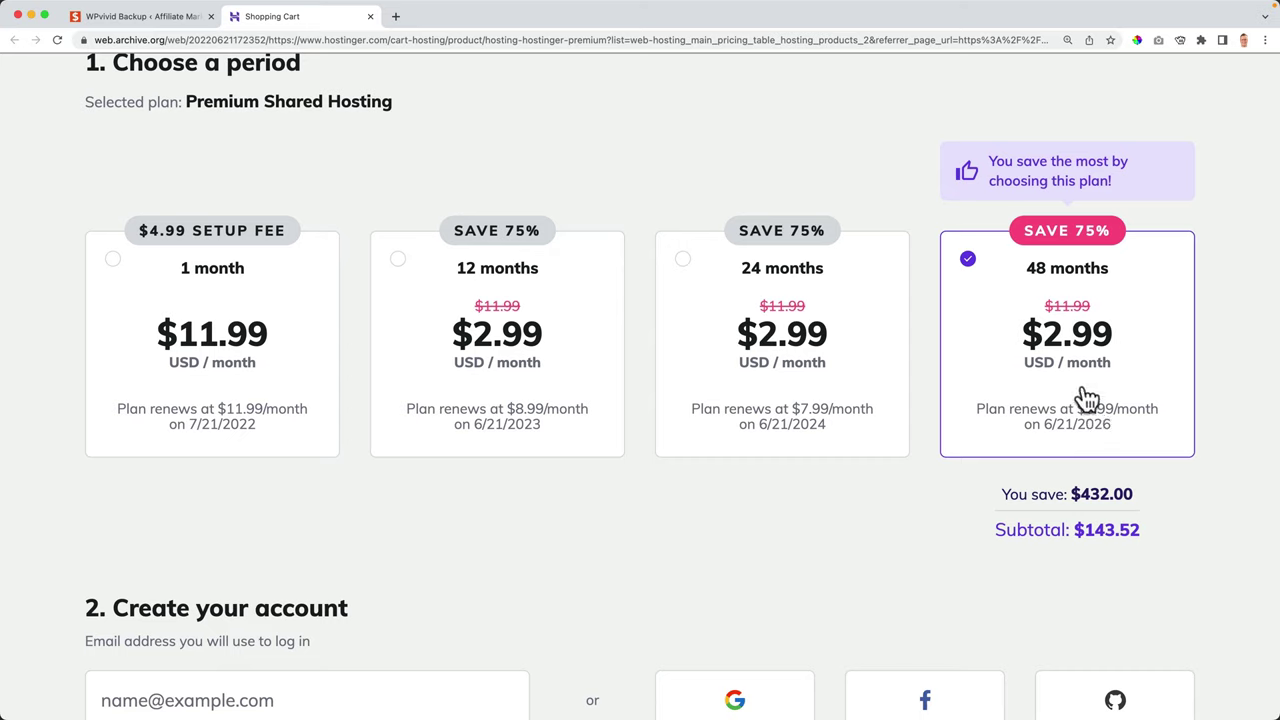
# Choose the 12-month billing period and apply the coupon code FERDY to the order
pyautogui.click(502, 360)
pyautogui.scroll(-10, 578, 370)
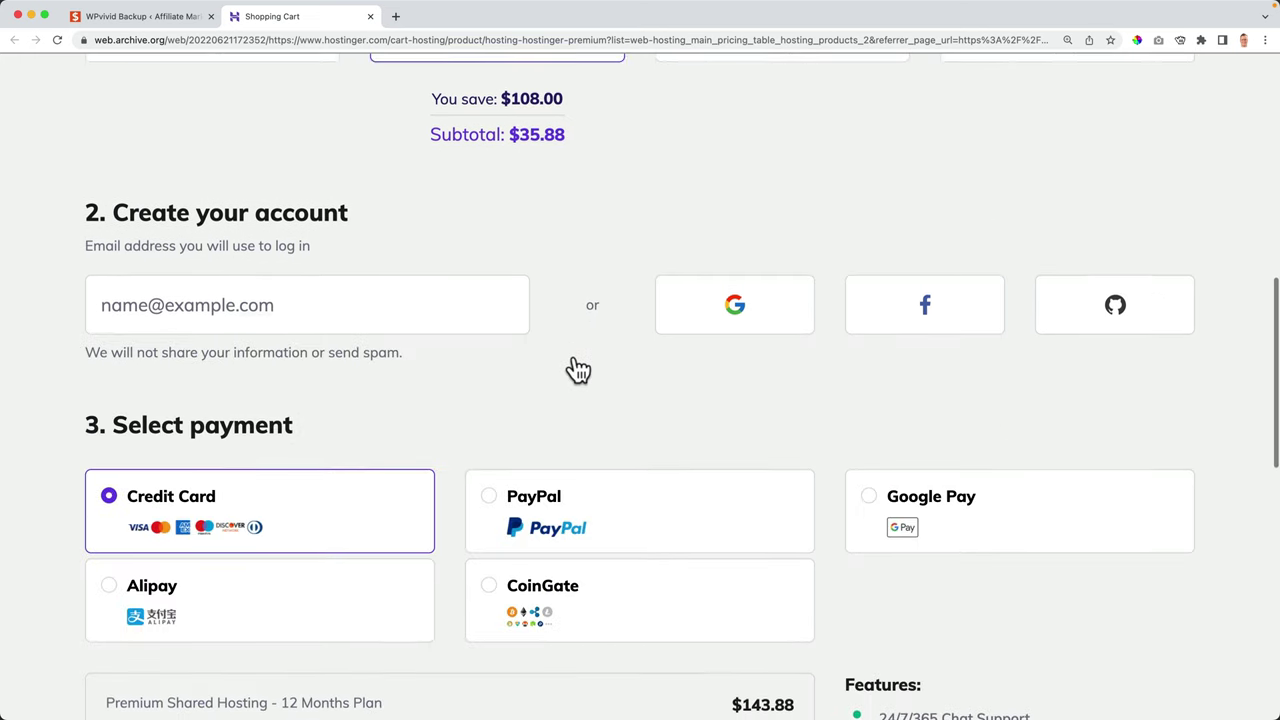
pyautogui.scroll(-2, 576, 368)
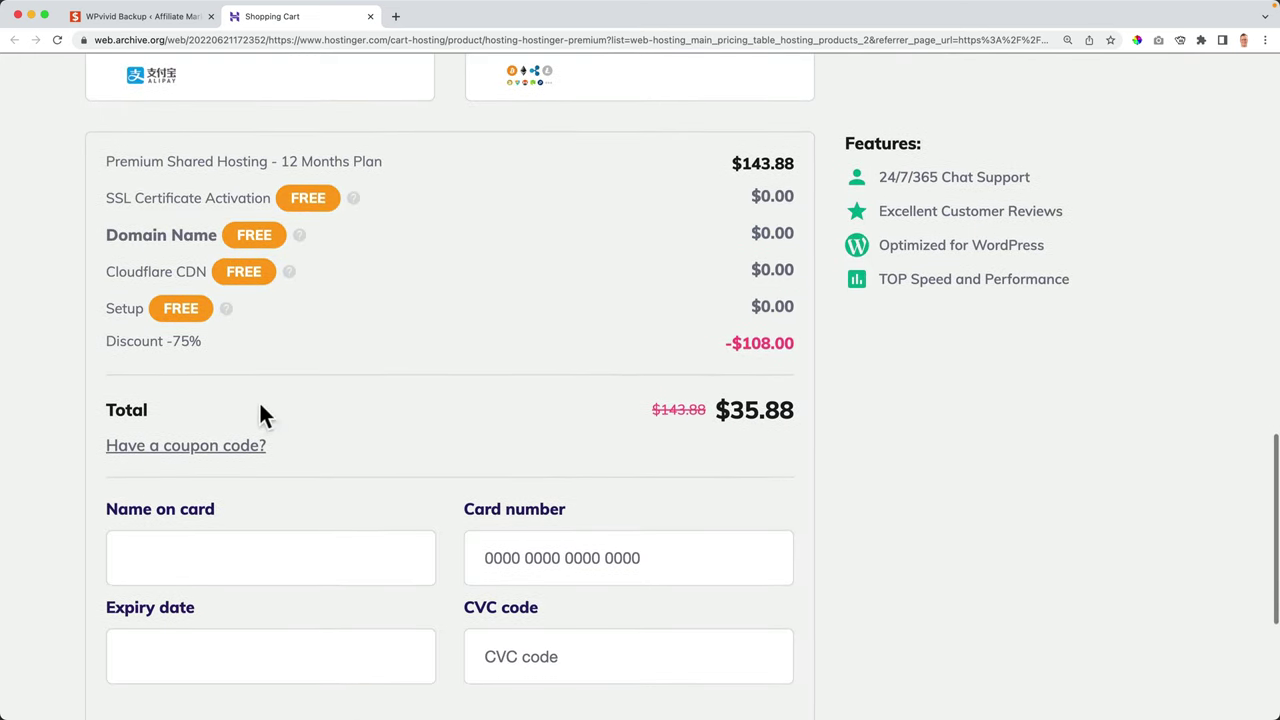
pyautogui.click(178, 450)
pyautogui.write('FERDY')
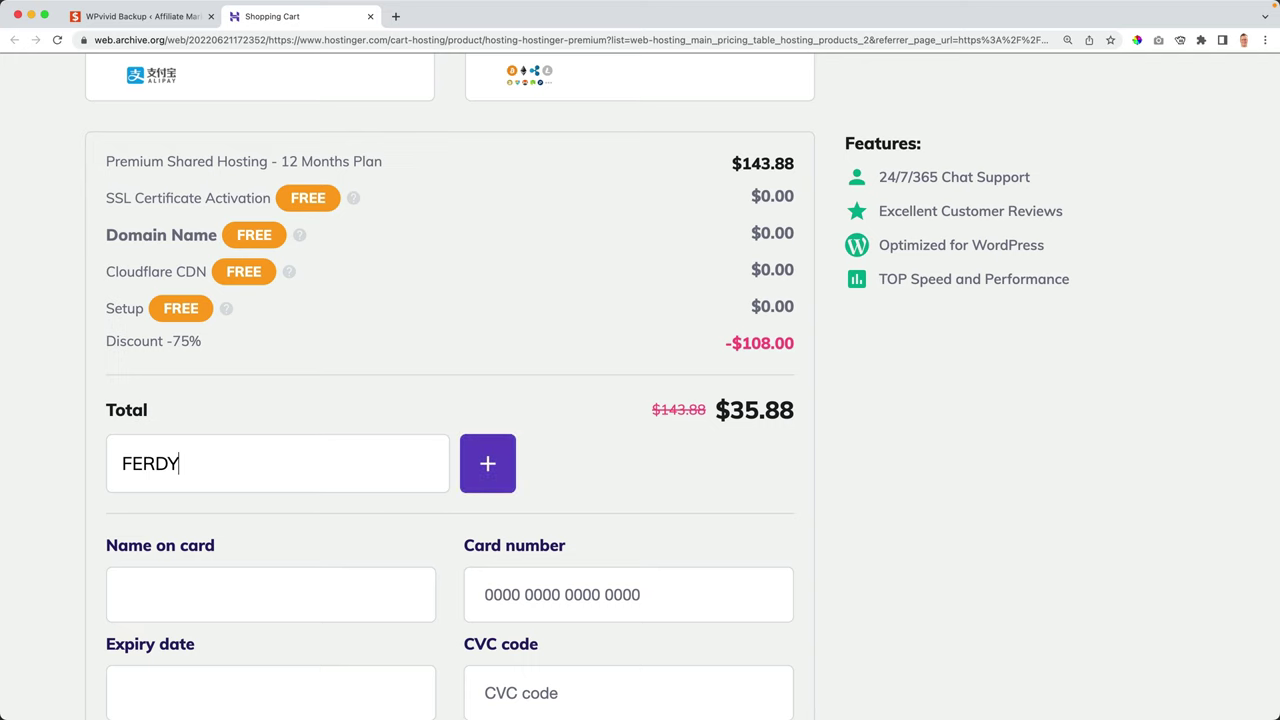
pyautogui.click(490, 466)
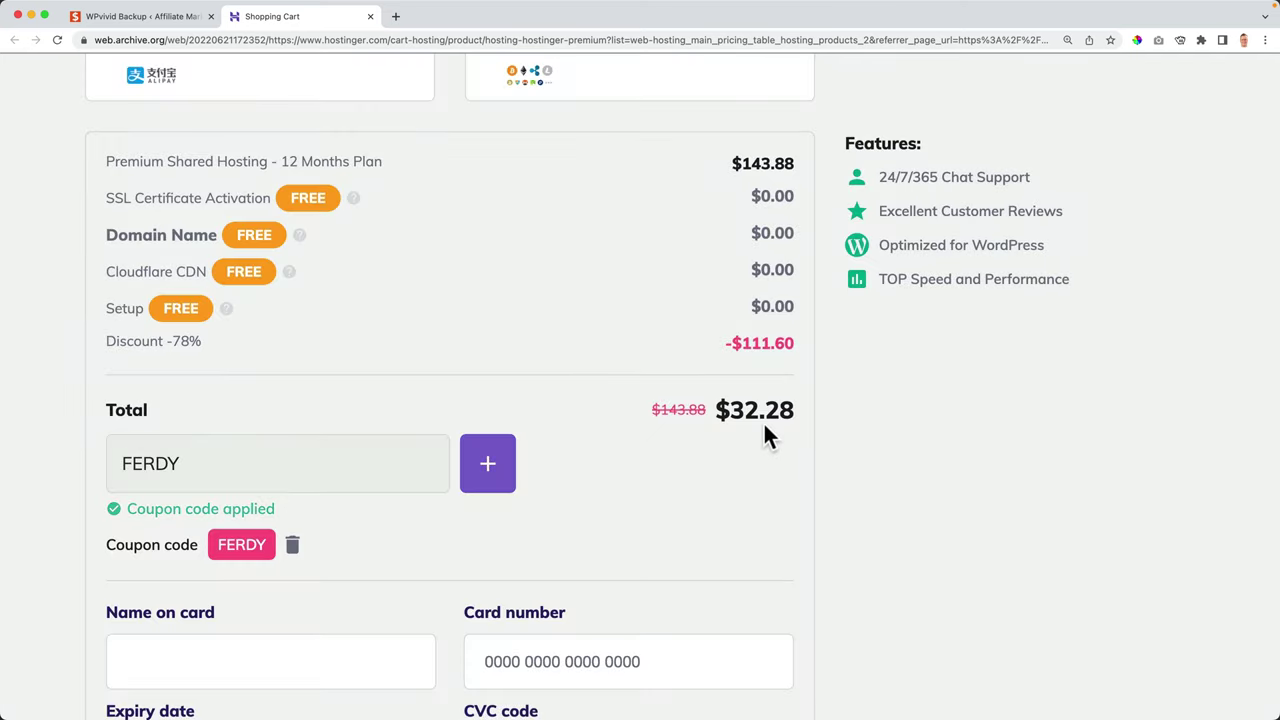
# Check the discounted subtotal of the 48-month period, and choose the 24-month billing period for the hosting plan
pyautogui.scroll(10, 760, 437)
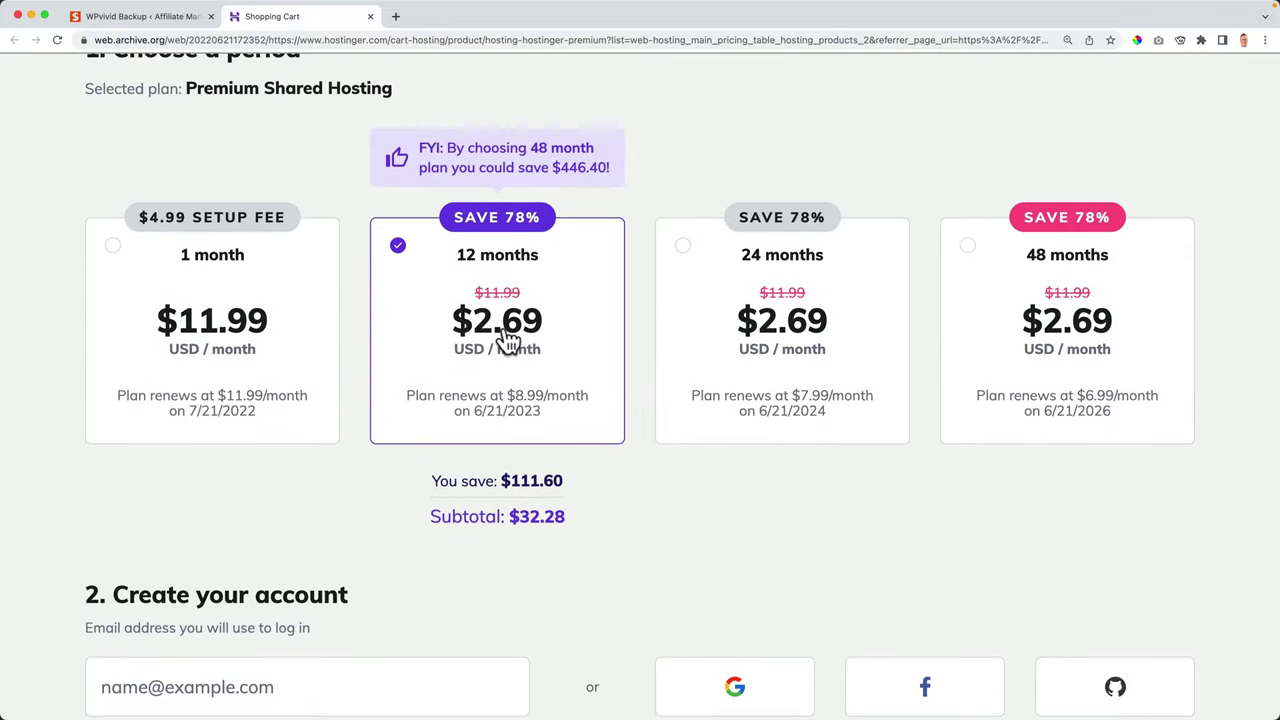
pyautogui.click(1068, 336)
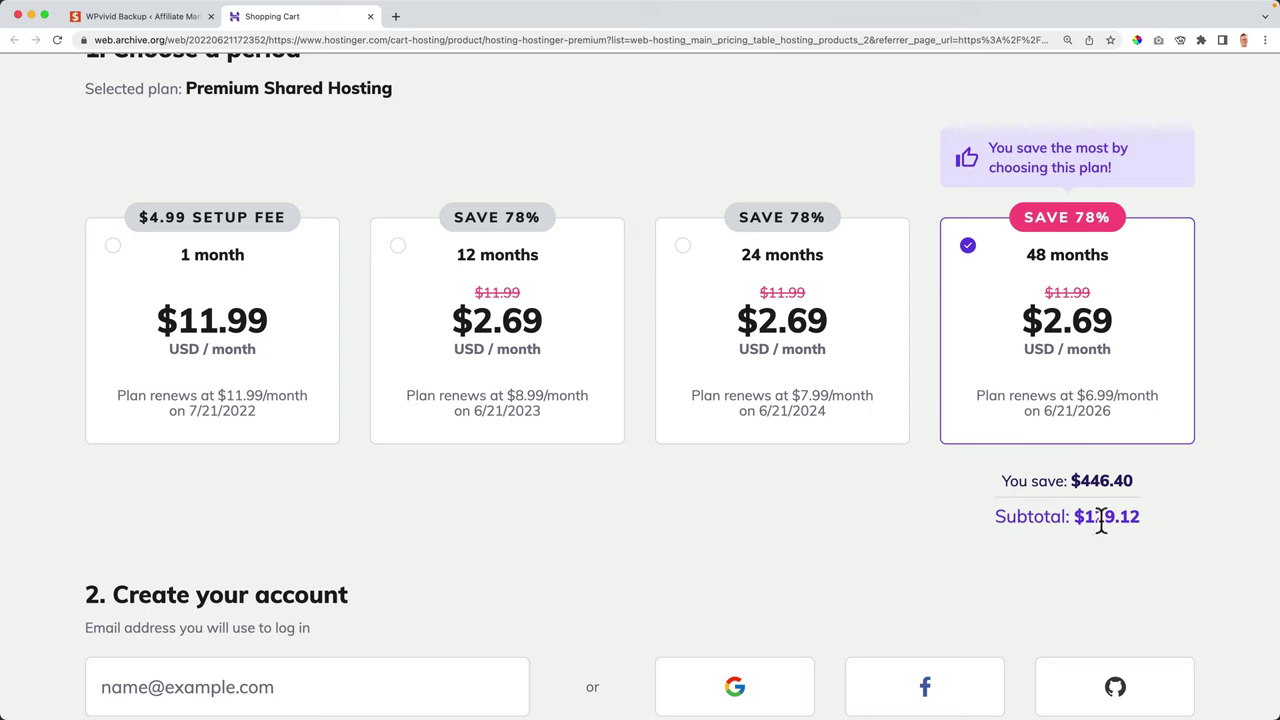
pyautogui.scroll(-1, 1100, 520)
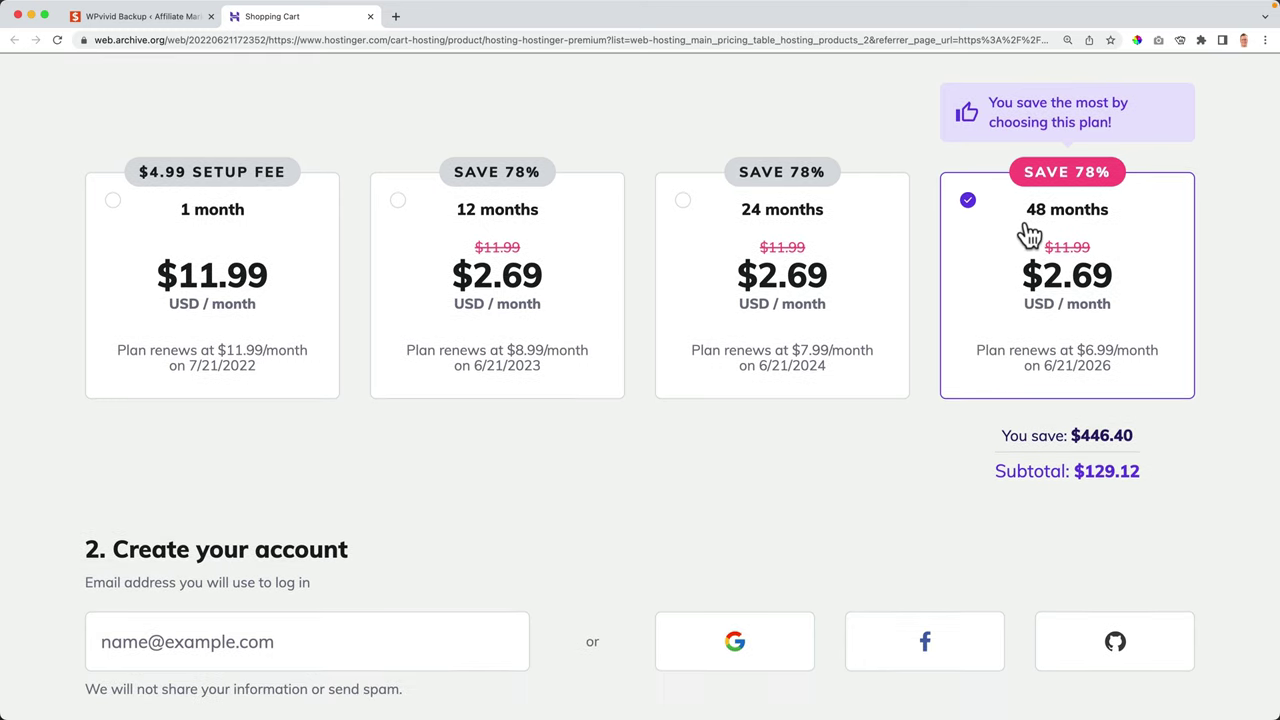
pyautogui.click(808, 234)
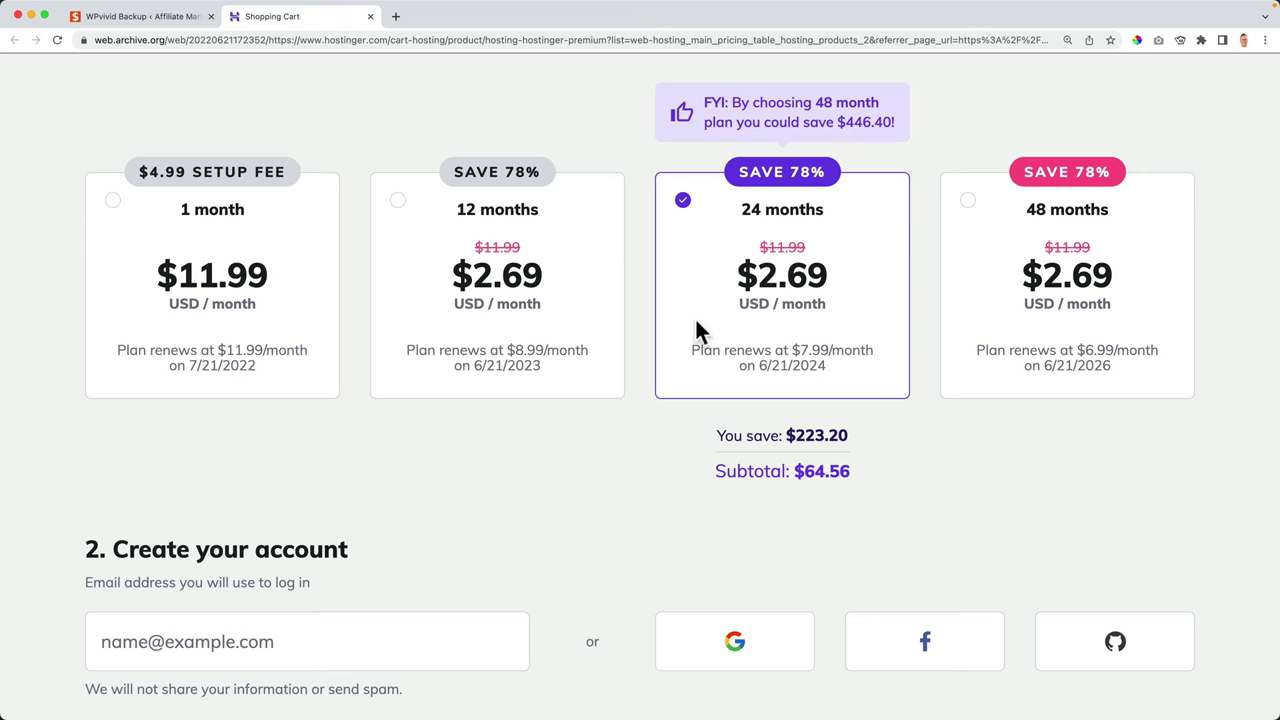
# Enter the customer's email address for the new Hostinger account in the checkout
pyautogui.scroll(-3, 694, 329)
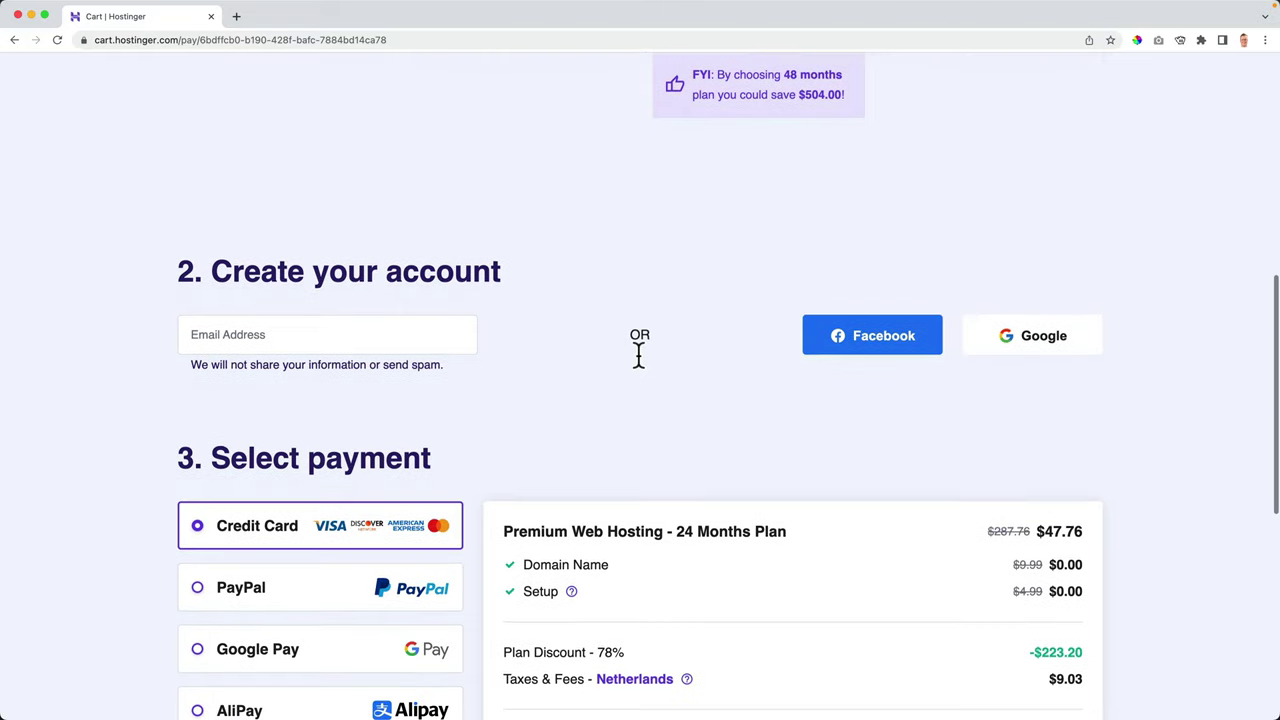
pyautogui.scroll(-1, 637, 354)
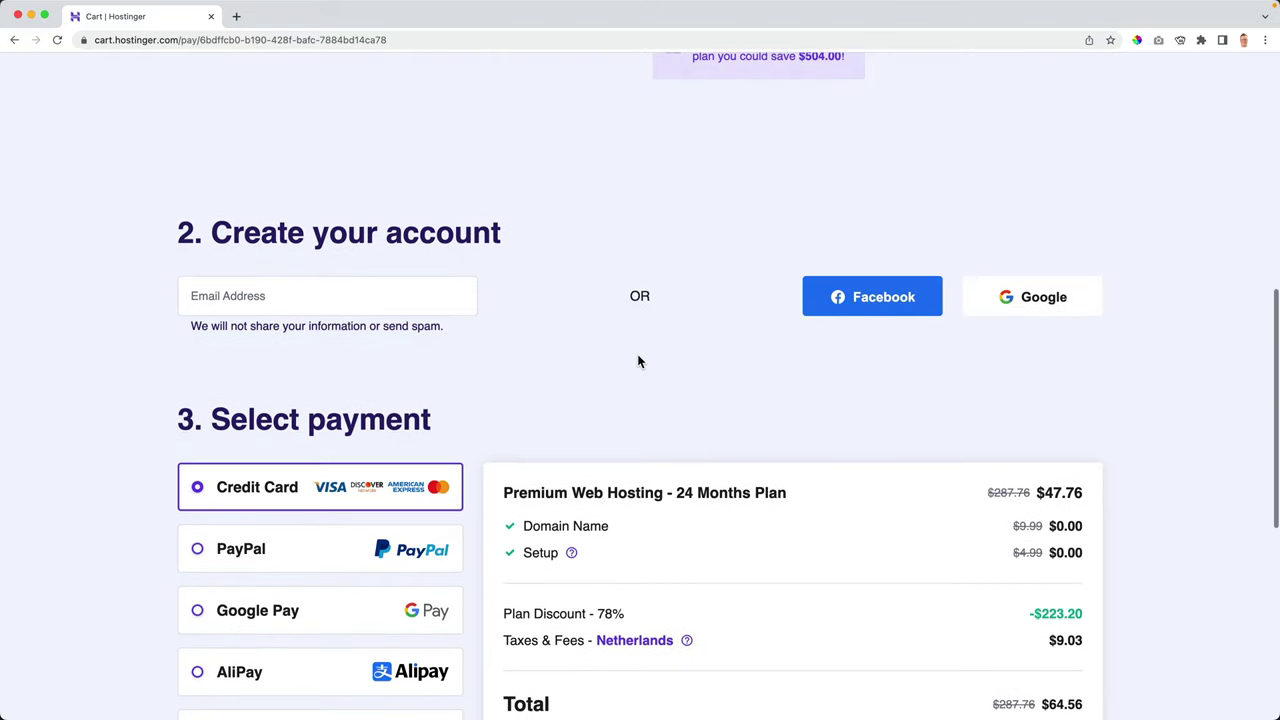
pyautogui.scroll(-1, 638, 361)
pyautogui.click(286, 246)
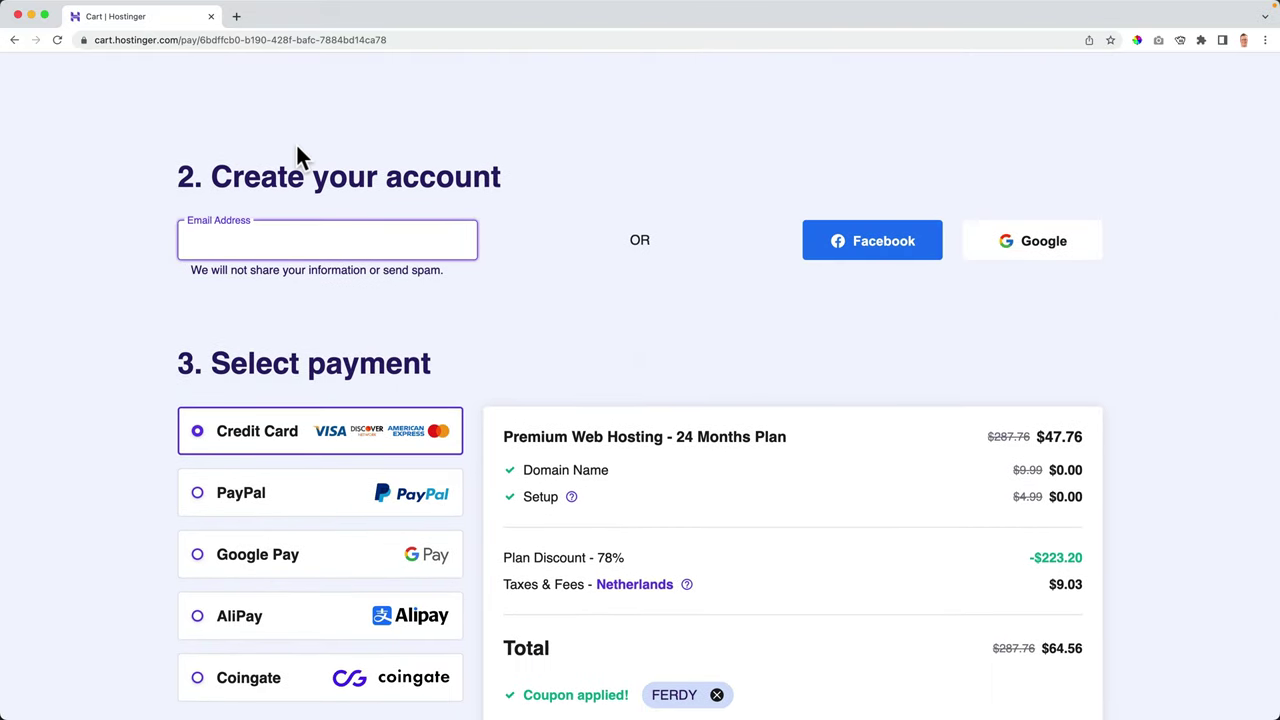
pyautogui.write('fer')
pyautogui.click(496, 300)
# Review the order total, fill in the credit card name, number, expiry date and CVC code, and submit the payment
pyautogui.scroll(-2, 496, 305)
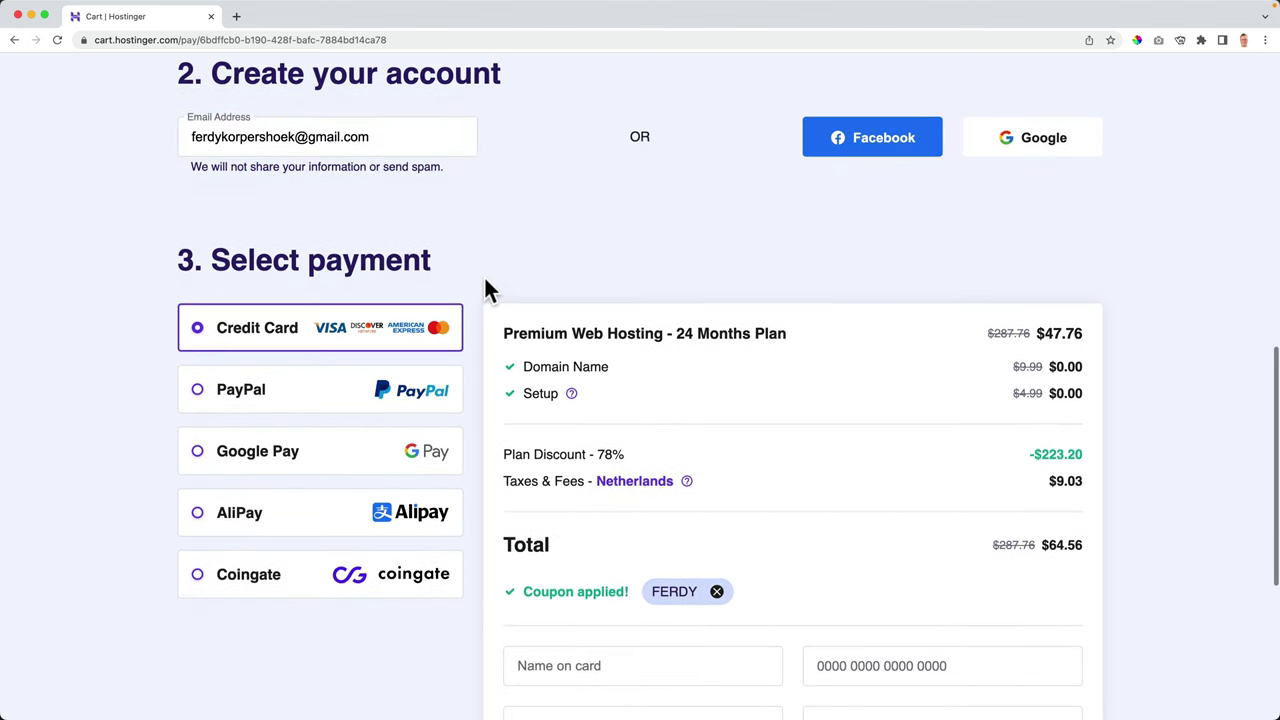
pyautogui.scroll(-2, 484, 288)
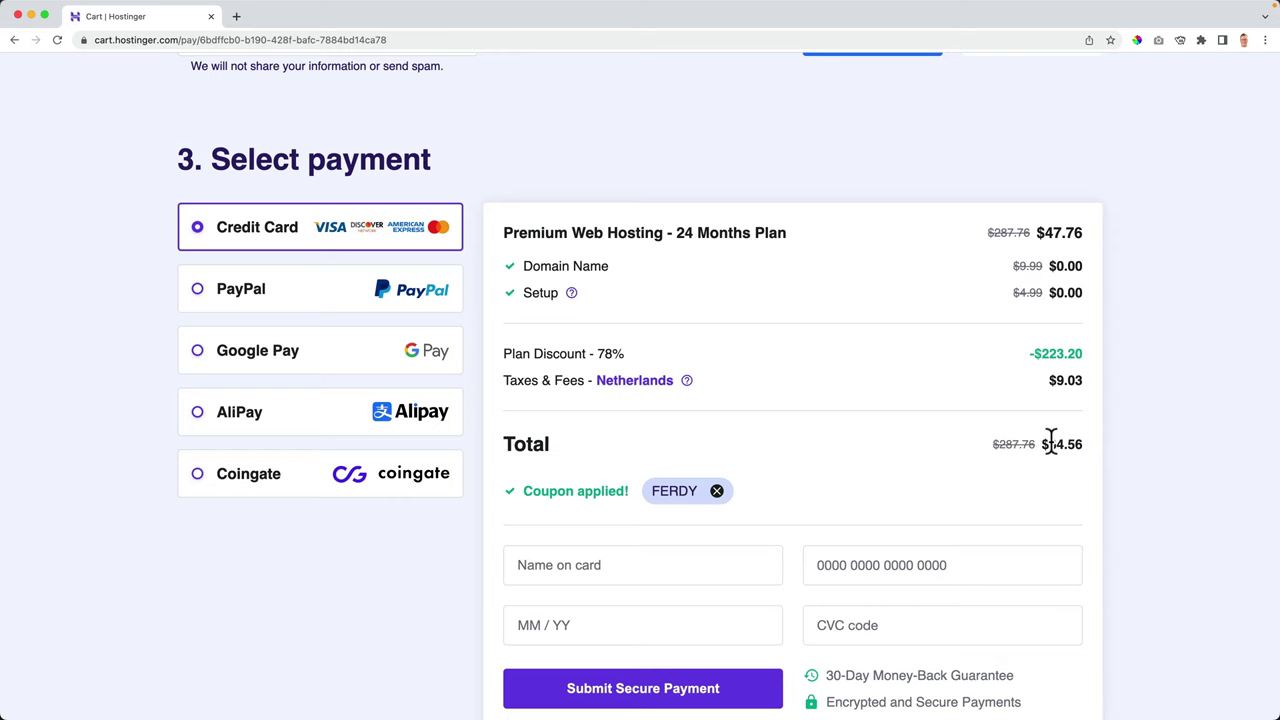
pyautogui.scroll(-2, 858, 432)
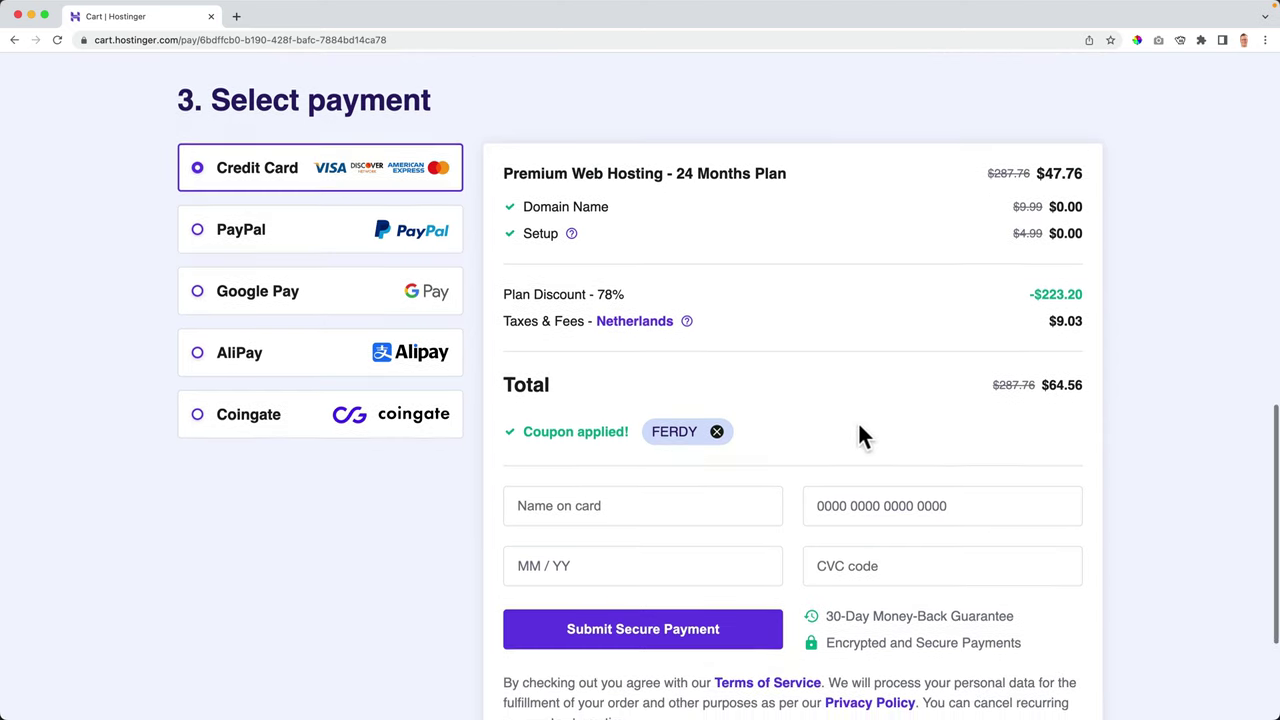
pyautogui.scroll(-2, 757, 436)
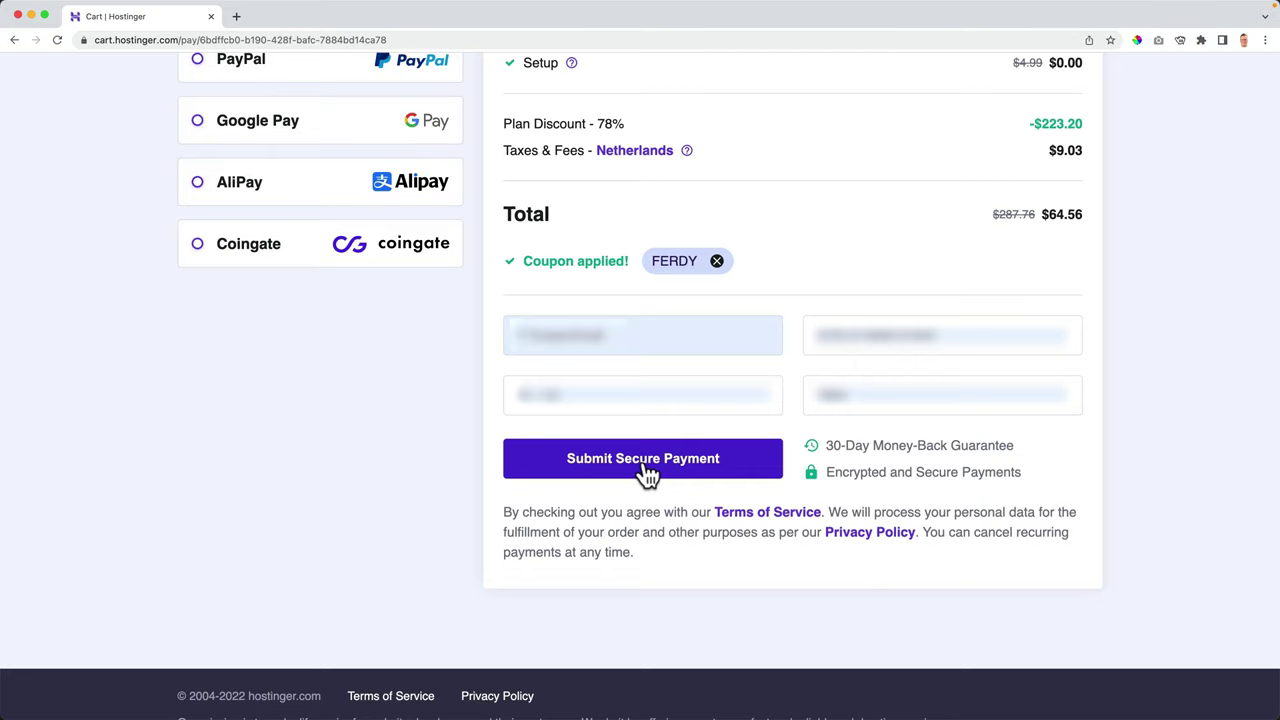
pyautogui.click(648, 474)
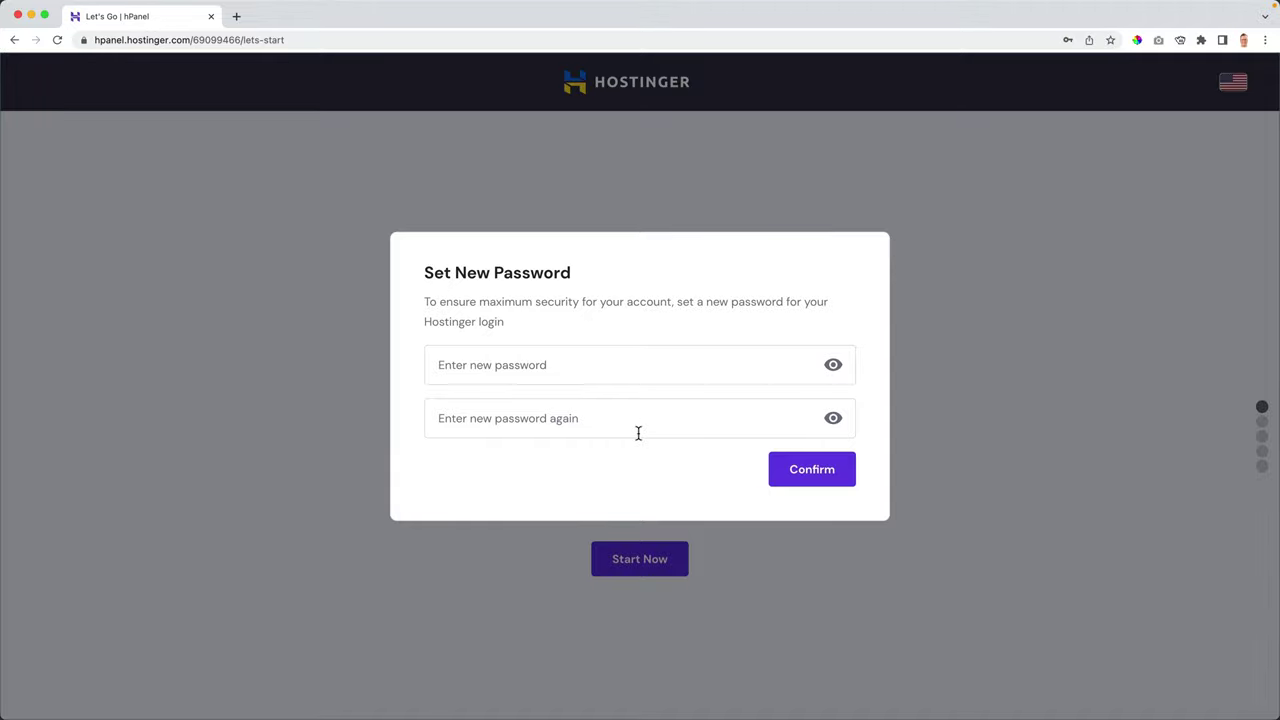
# Enter and repeat a new password for the Hostinger login, and confirm it
pyautogui.click(548, 347)
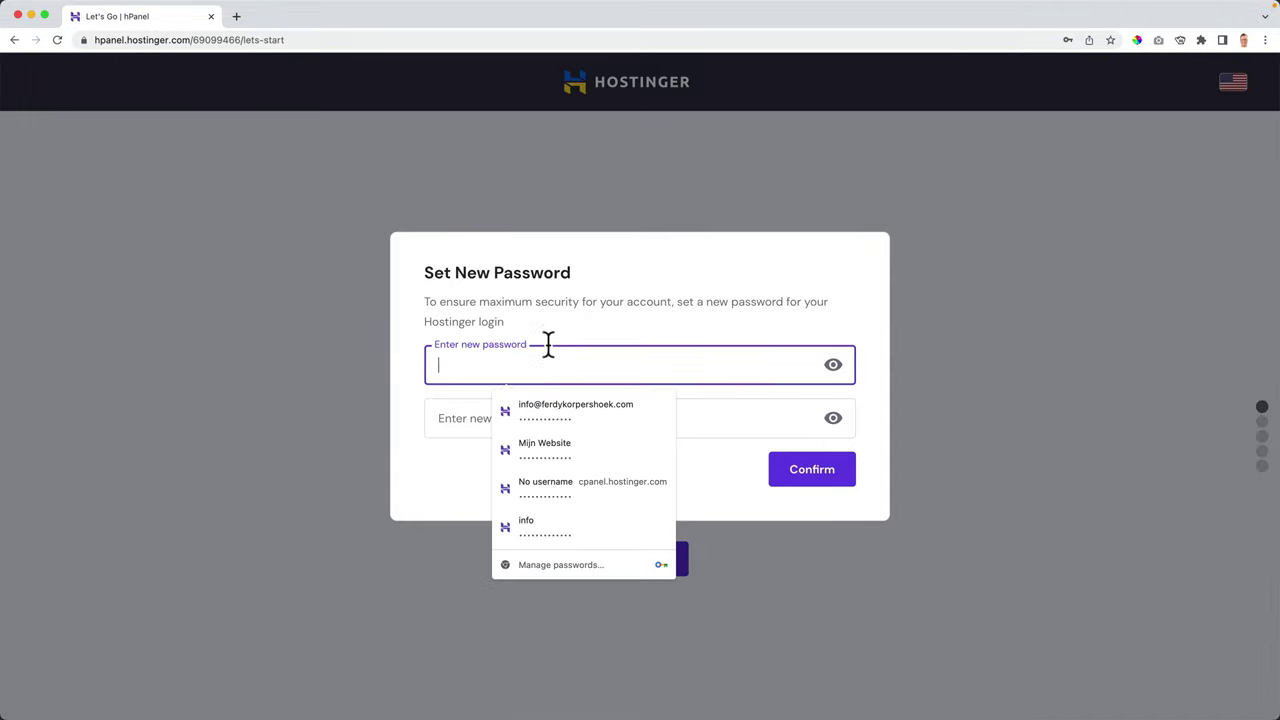
pyautogui.write('•••••••••••••')
pyautogui.press('Tab')
pyautogui.write('•••••••••••••')
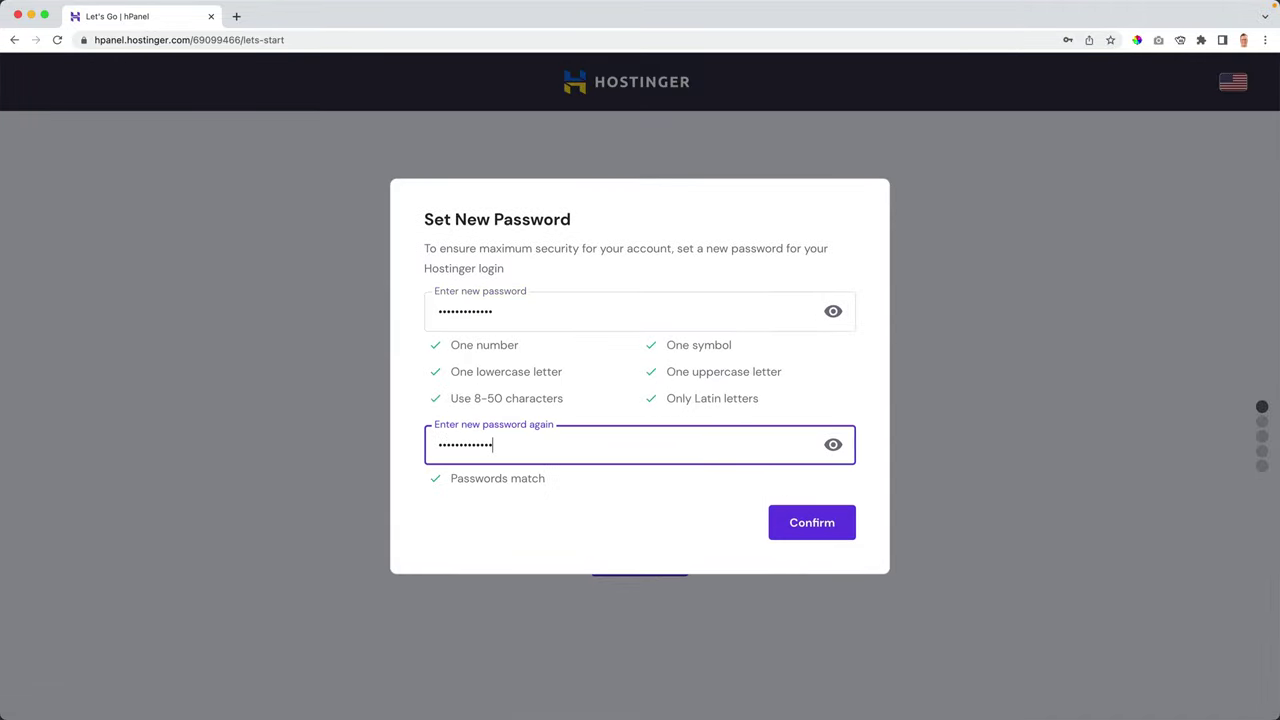
pyautogui.click(820, 528)
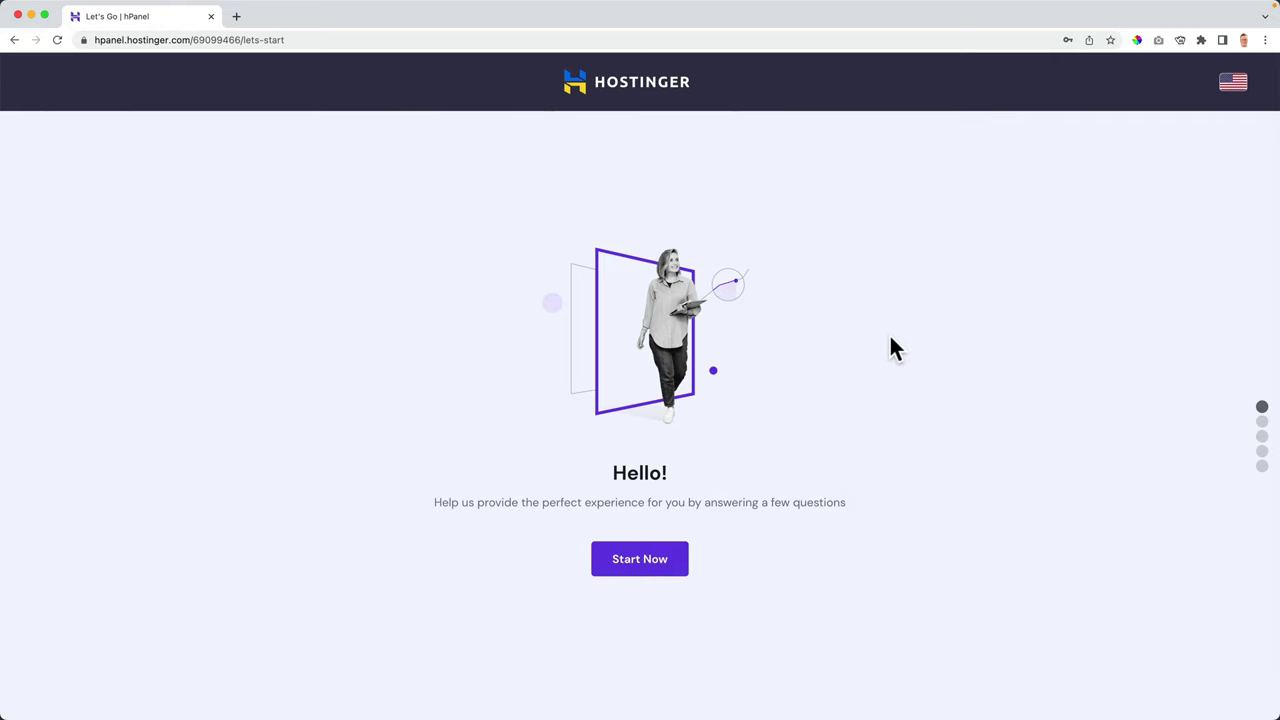
# Start the hosting setup, skip the personalization survey, and choose to create a new website with WordPress
pyautogui.click(641, 563)
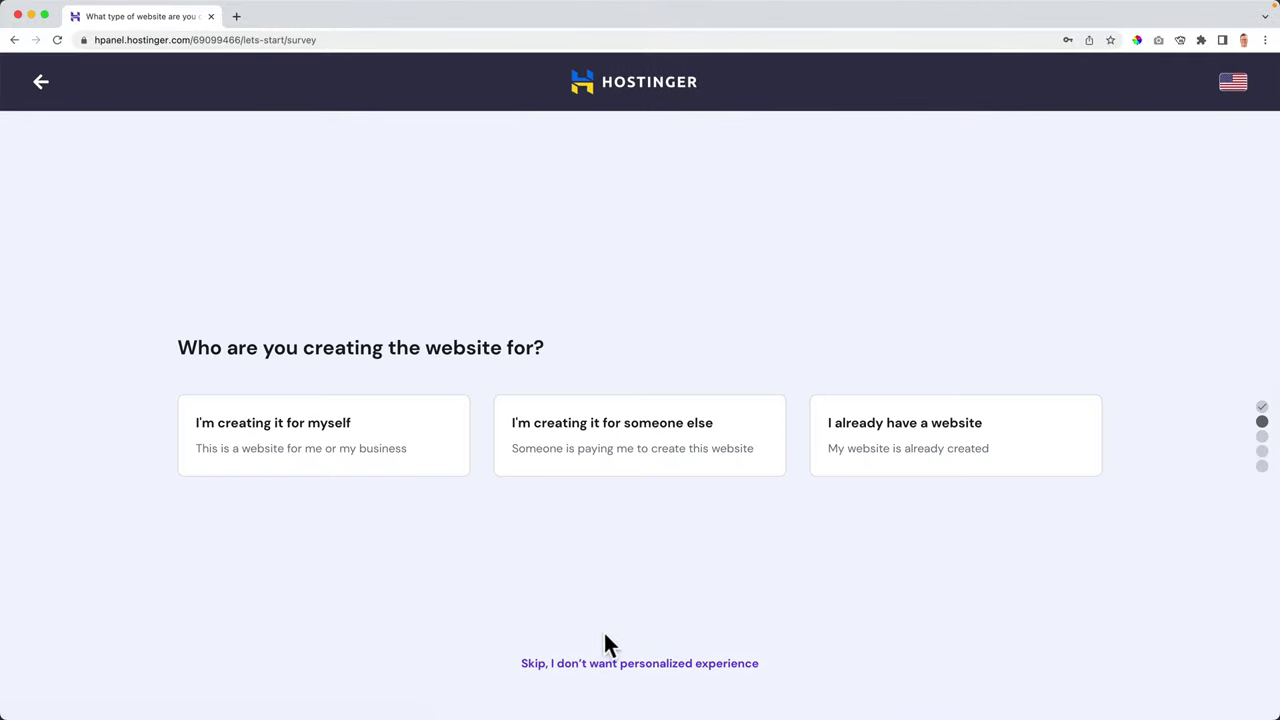
pyautogui.click(641, 667)
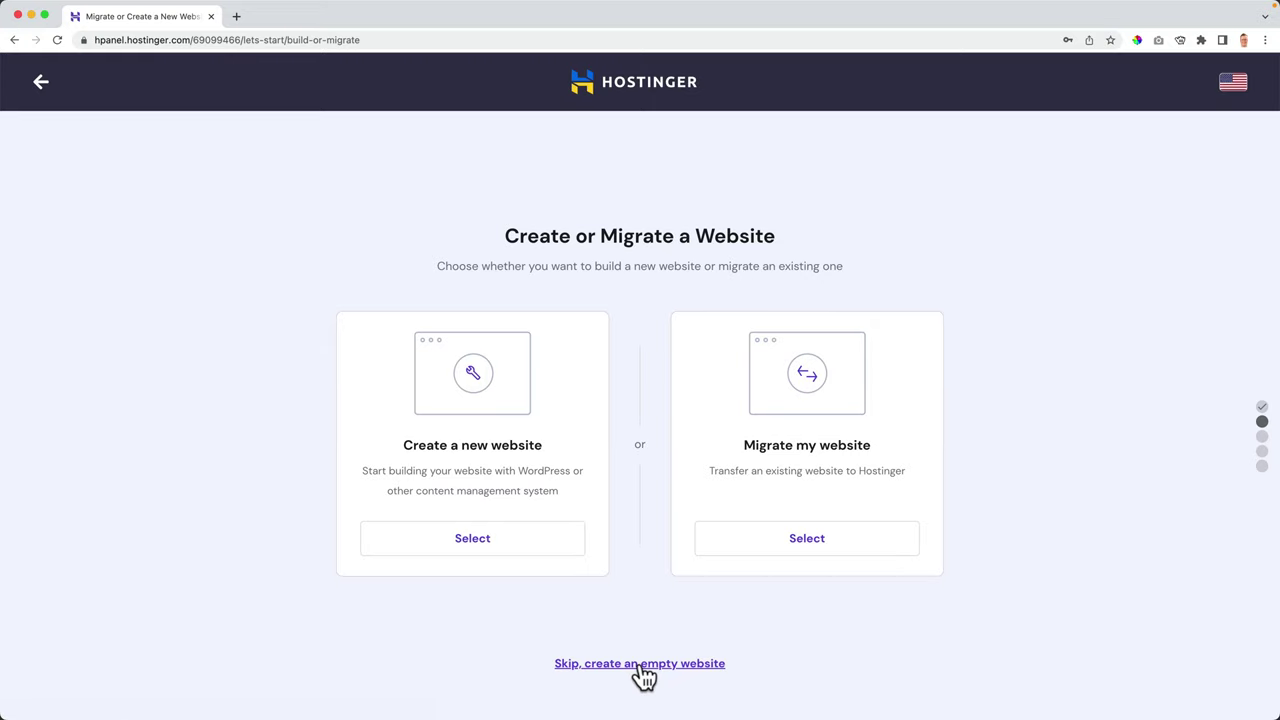
pyautogui.click(484, 545)
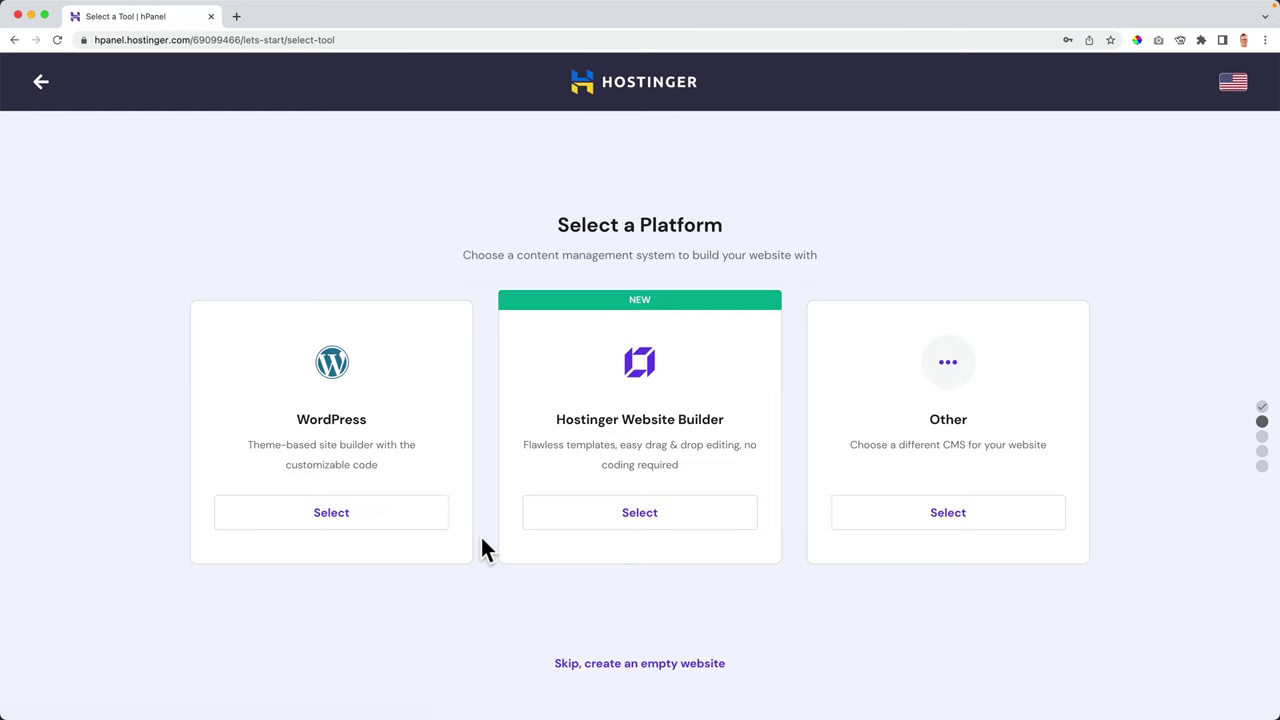
pyautogui.click(340, 521)
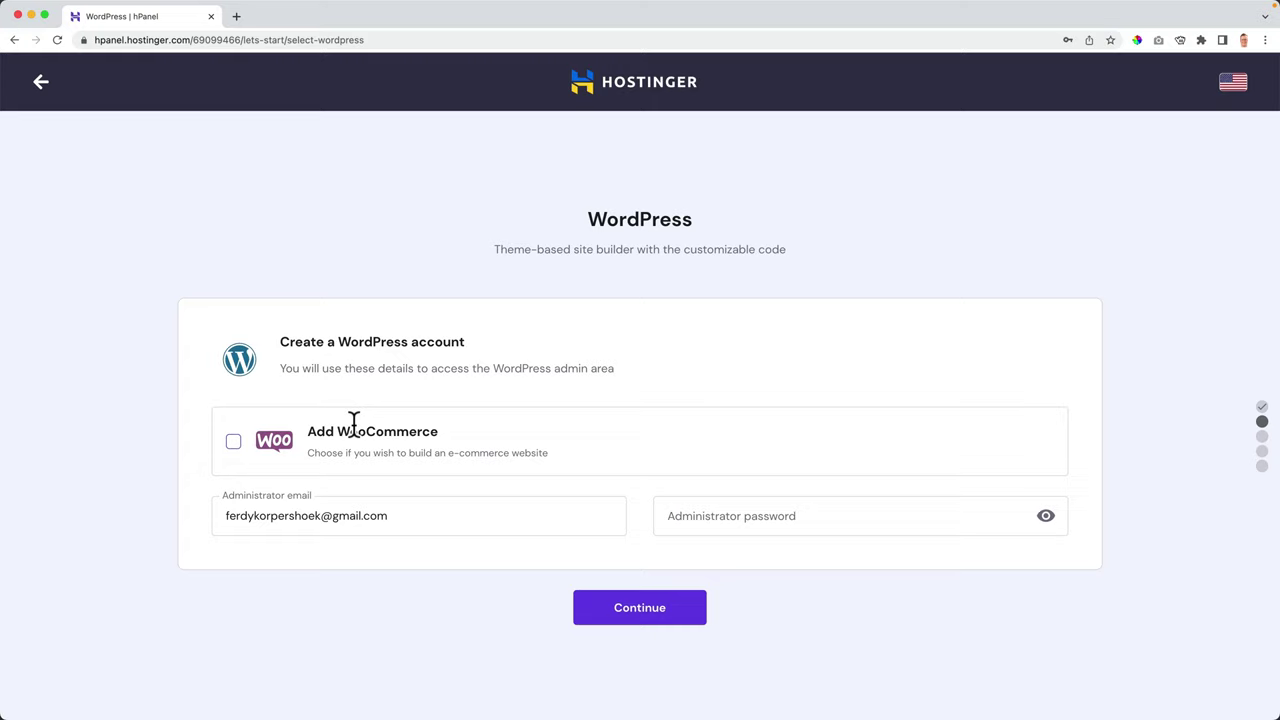
# Keep the prefilled administrator email, enter the WordPress administrator password, and continue without WooCommerce
pyautogui.moveTo(411, 518); pyautogui.dragTo(215, 513)
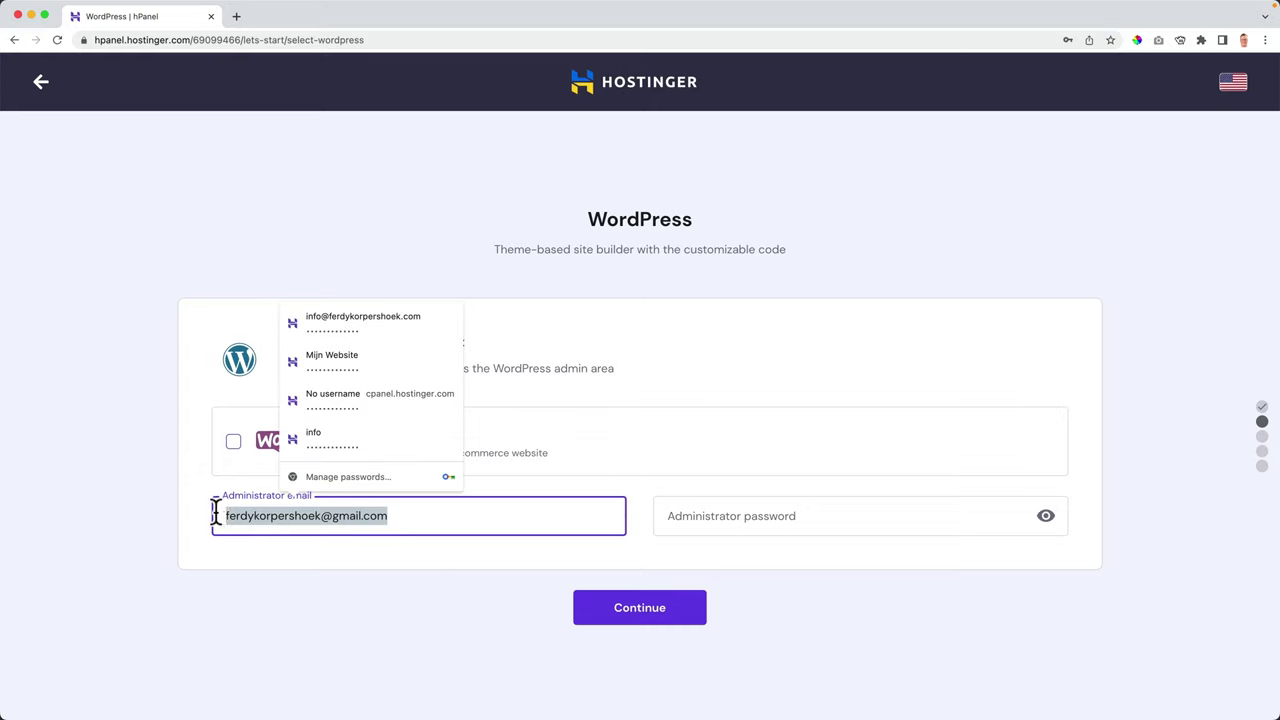
pyautogui.click(397, 518)
pyautogui.click(753, 518)
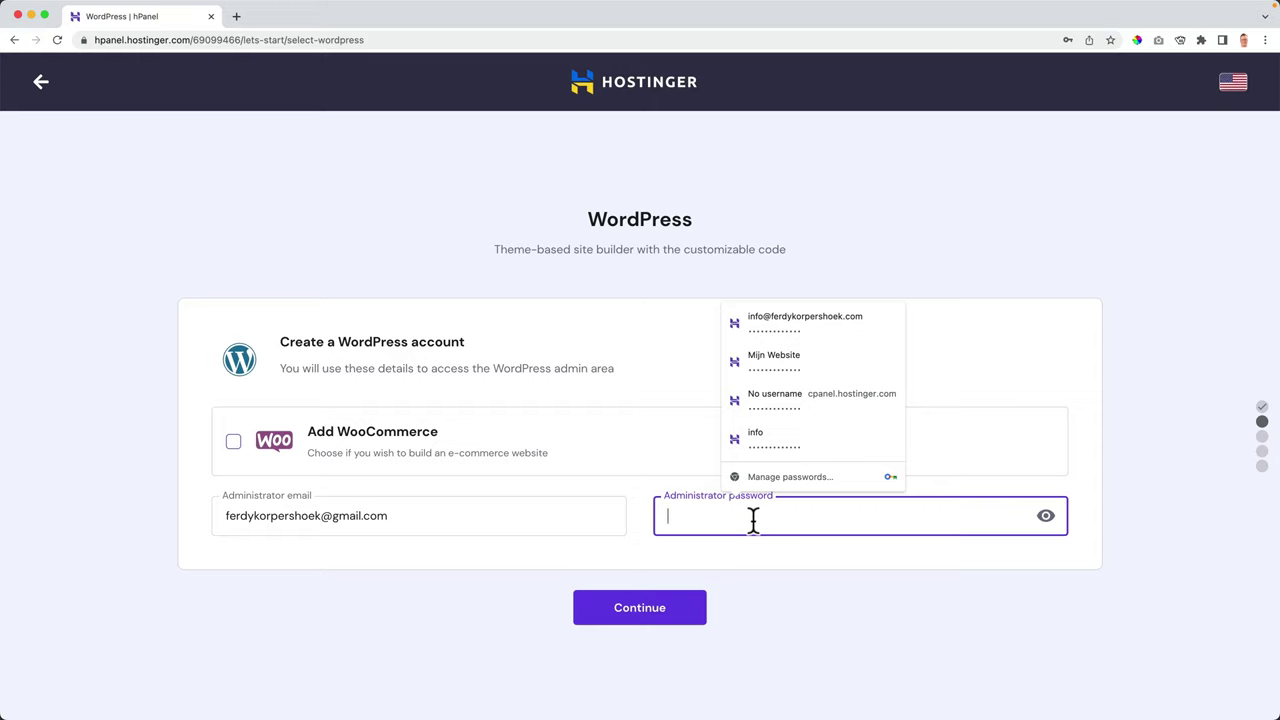
pyautogui.press('super+v')
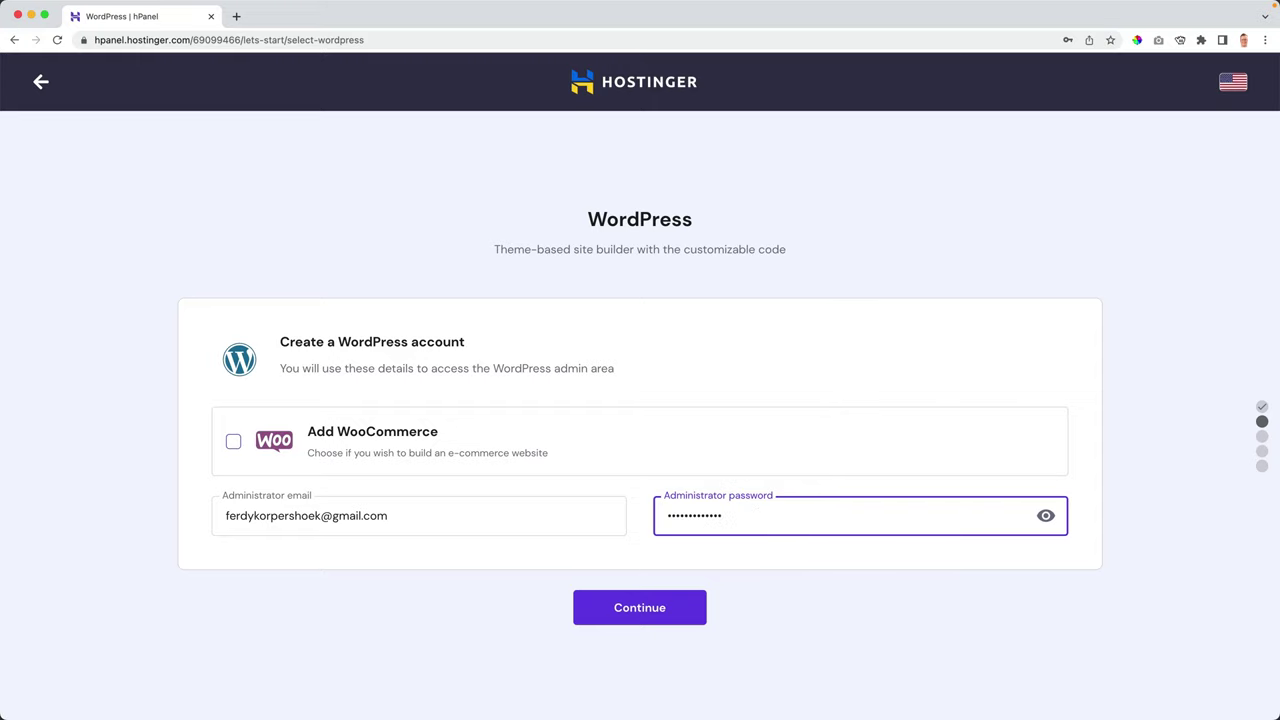
pyautogui.click(655, 620)
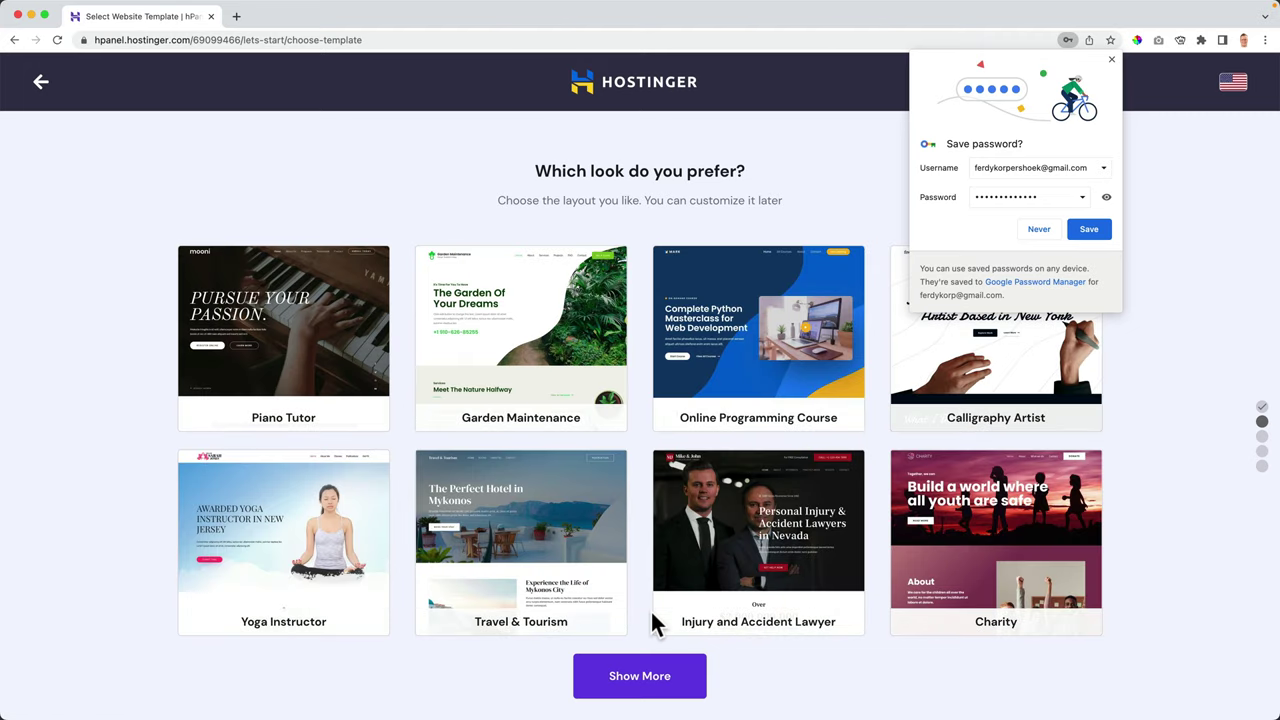
# Save the administrator login in the browser and skip choosing a website template
pyautogui.click(1095, 229)
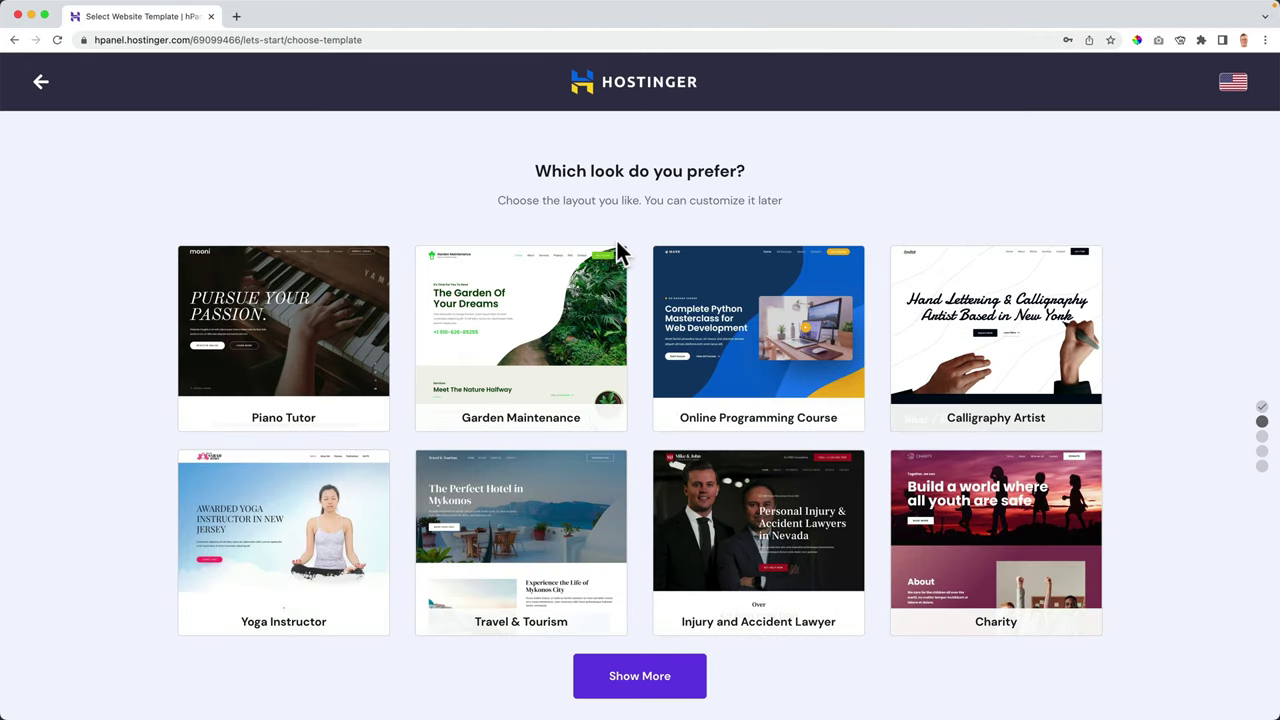
pyautogui.scroll(-2, 637, 231)
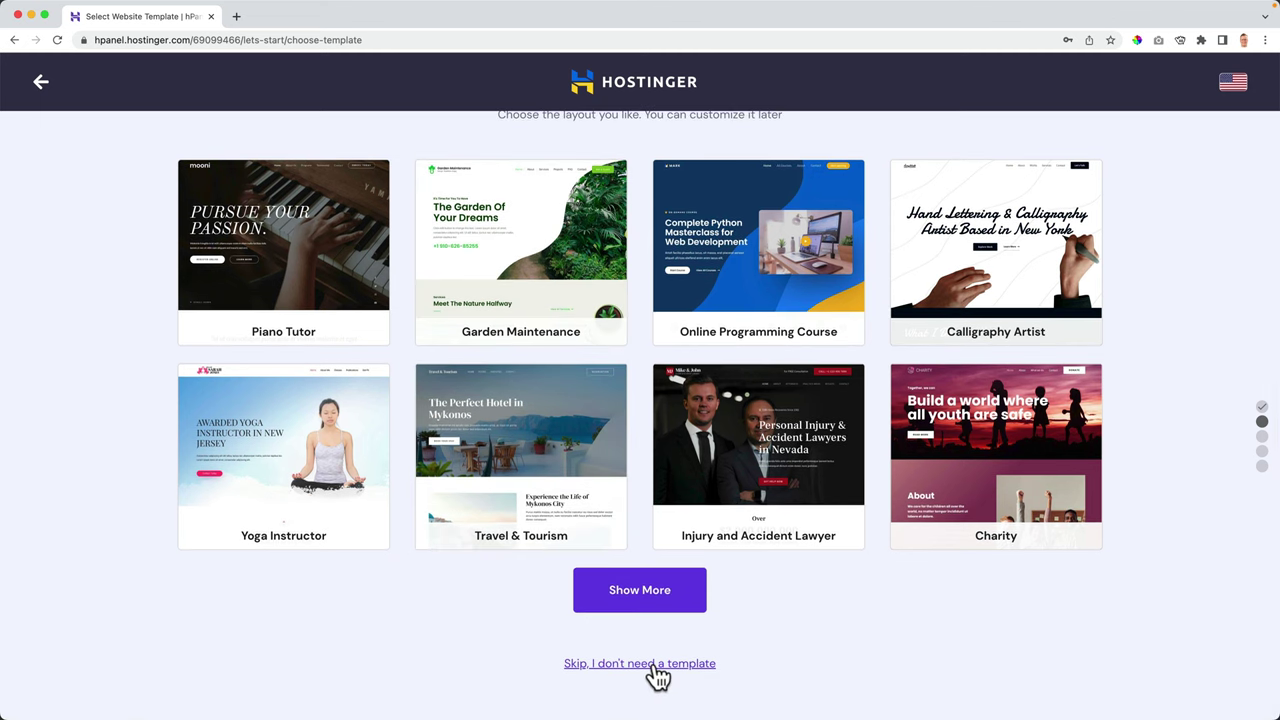
pyautogui.click(652, 666)
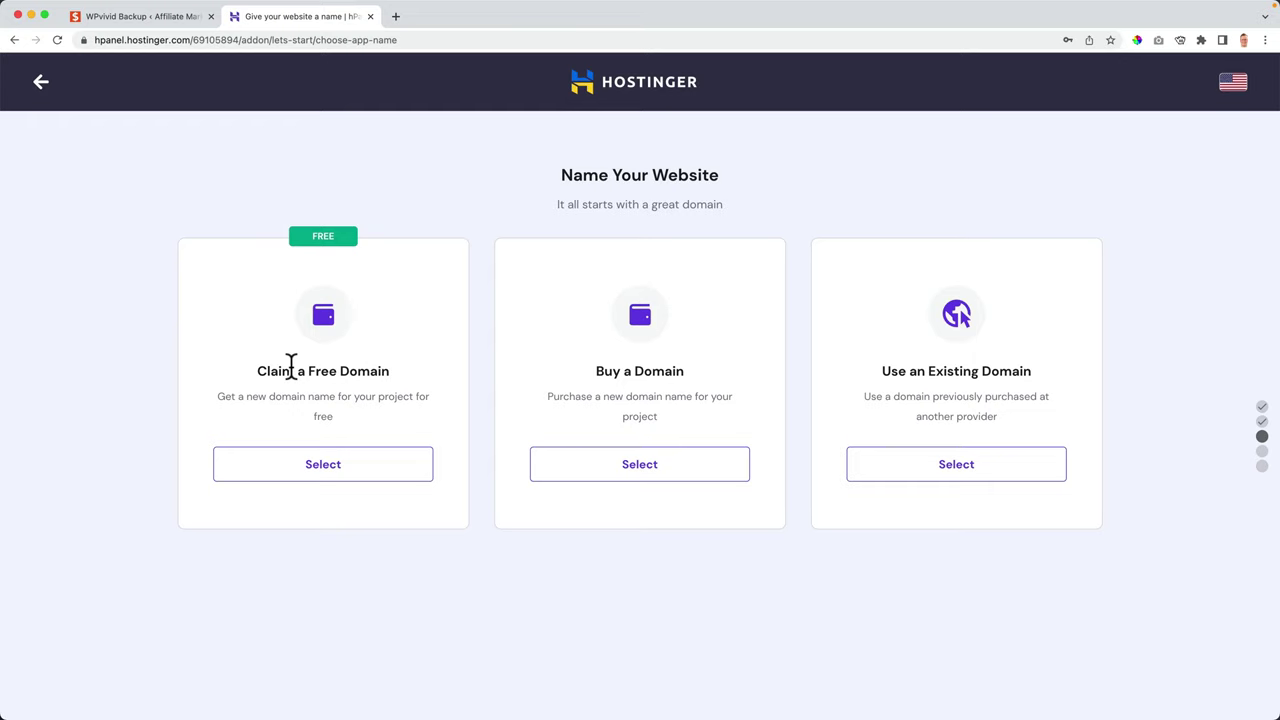
pyautogui.click(152, 17)
pyautogui.click(101, 40)
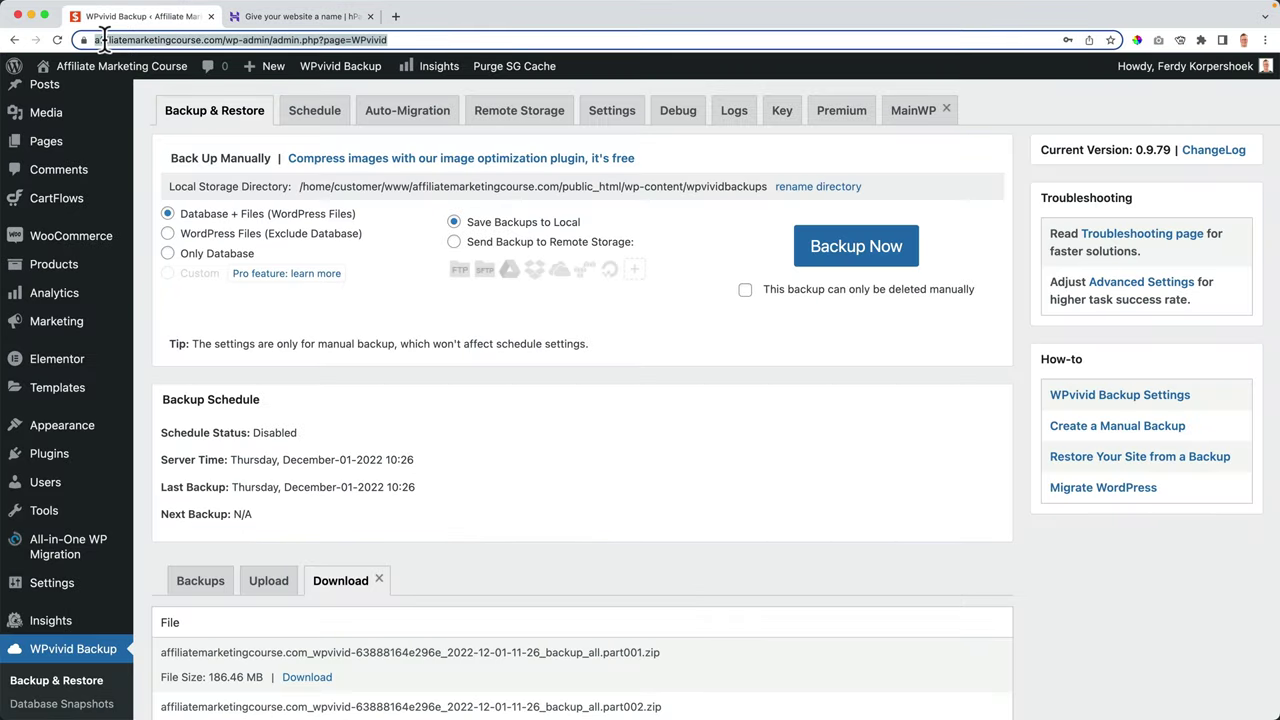
pyautogui.click(102, 40)
pyautogui.moveTo(100, 40); pyautogui.dragTo(254, 40)
pyautogui.press('super+c')
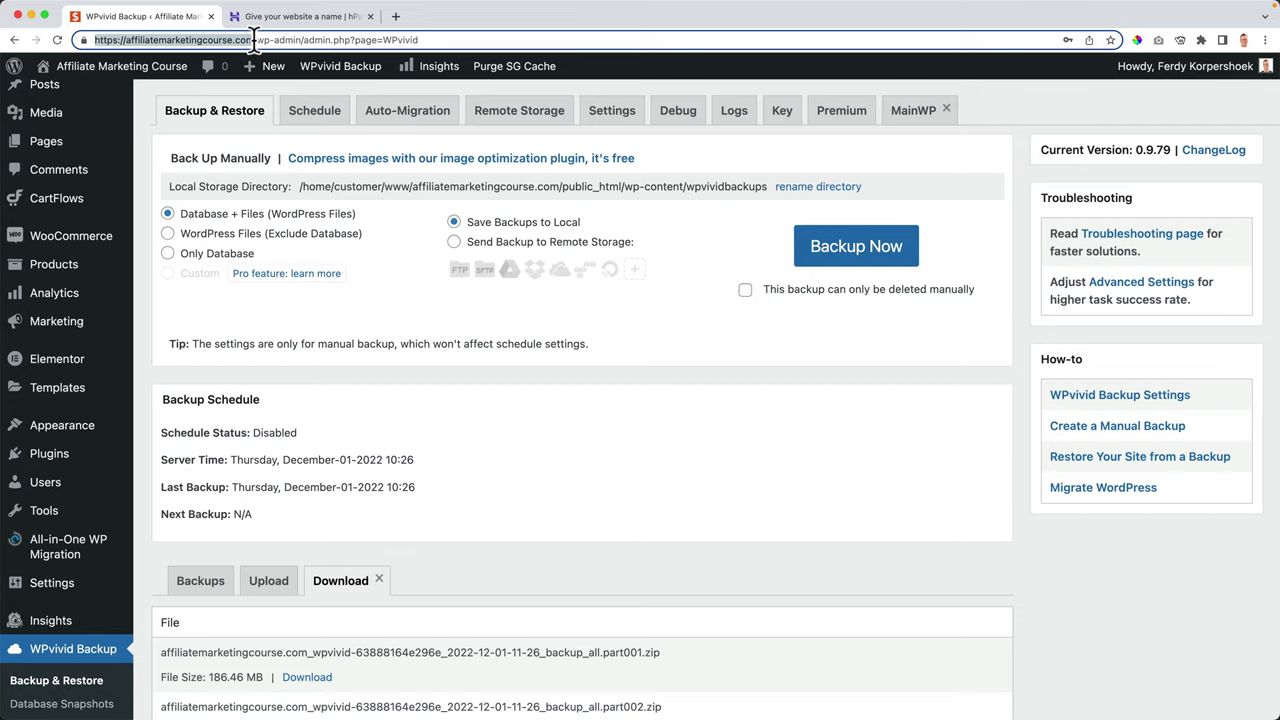
pyautogui.click(269, 15)
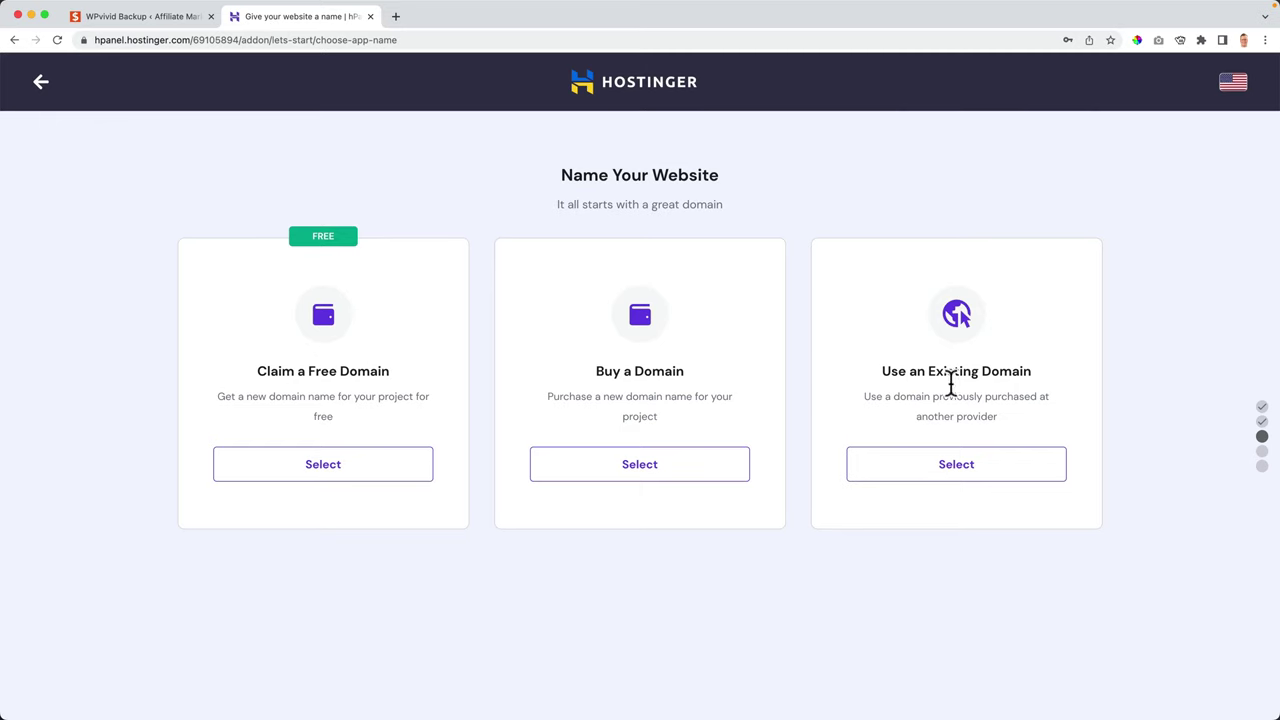
pyautogui.click(974, 472)
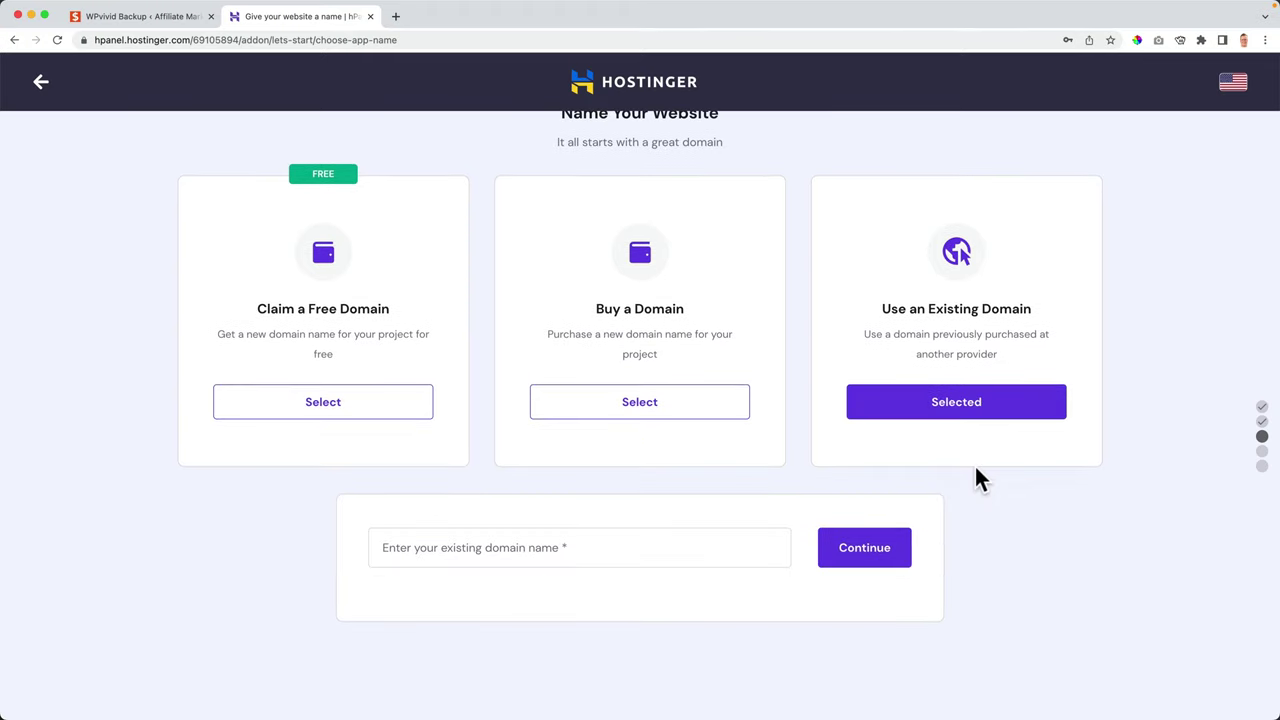
pyautogui.click(544, 609)
pyautogui.press('super+v')
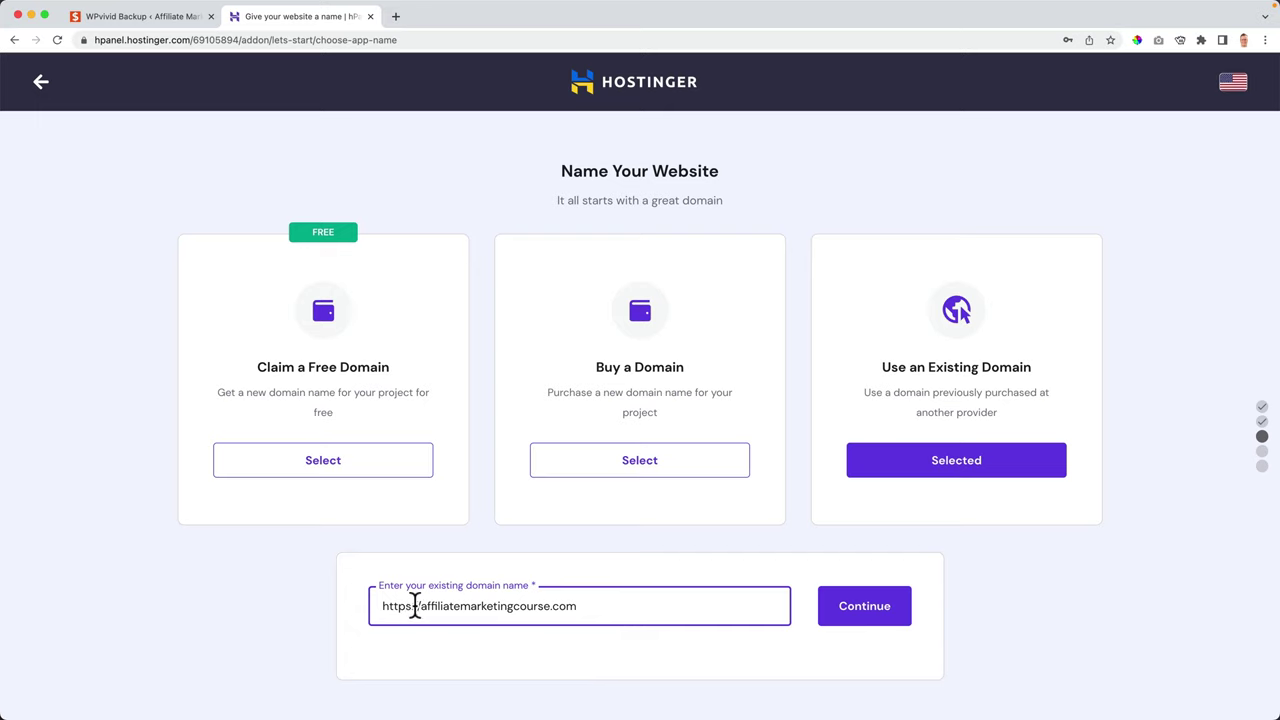
pyautogui.moveTo(422, 606); pyautogui.dragTo(359, 601)
pyautogui.press('BackSpace')
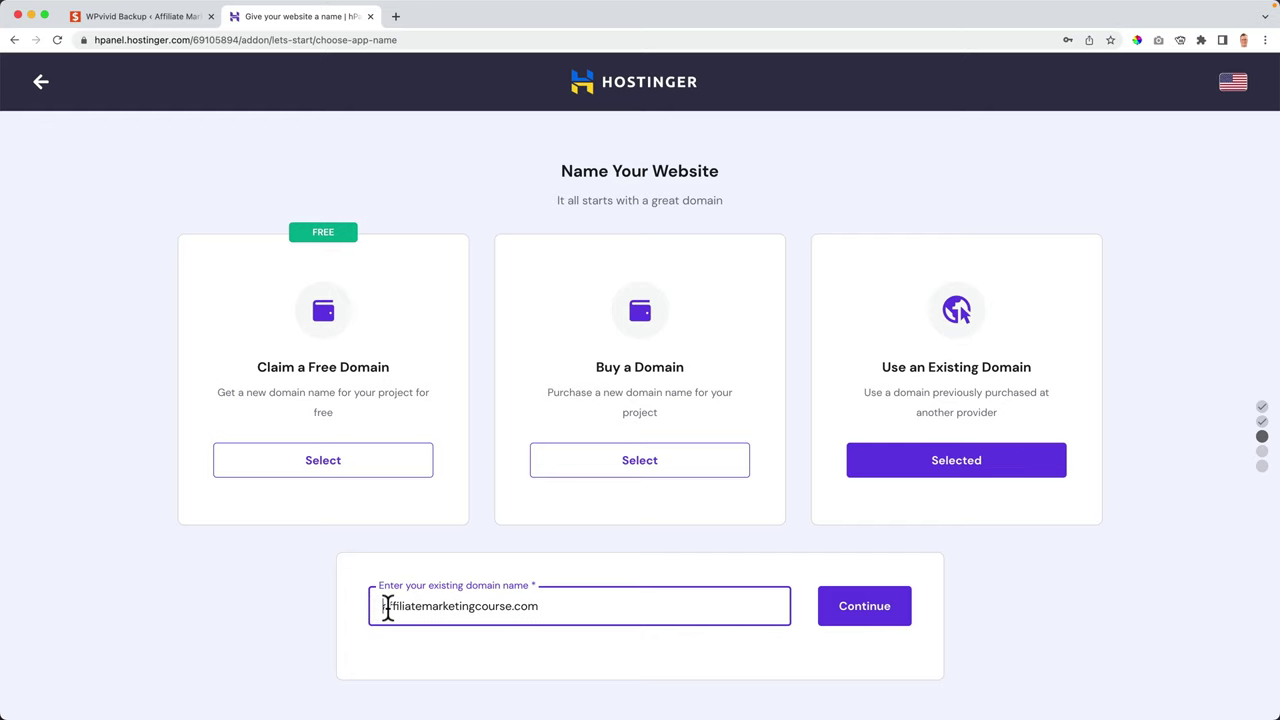
pyautogui.click(864, 608)
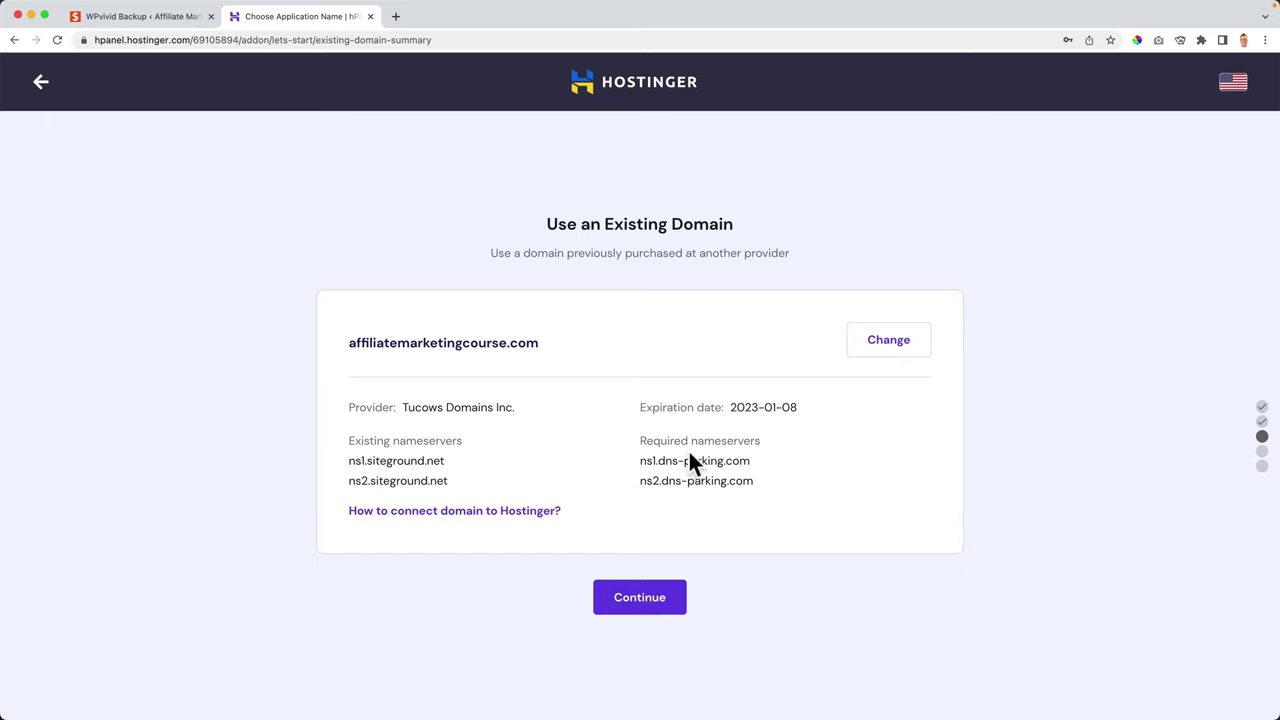
# Copy the required nameserver ns1.dns-parking.com, go to SiteGround in a new tab, and open the management page of affiliatemarketingcourse.com
pyautogui.moveTo(748, 460); pyautogui.dragTo(652, 462)
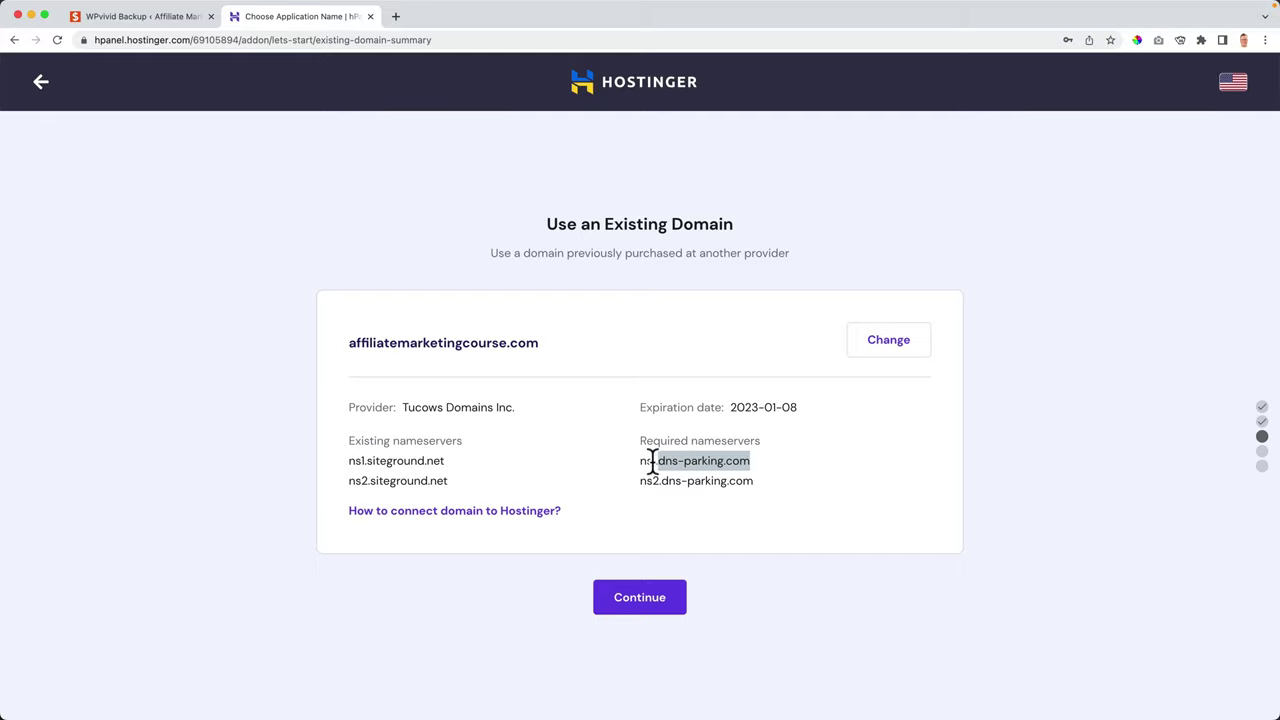
pyautogui.click(395, 17)
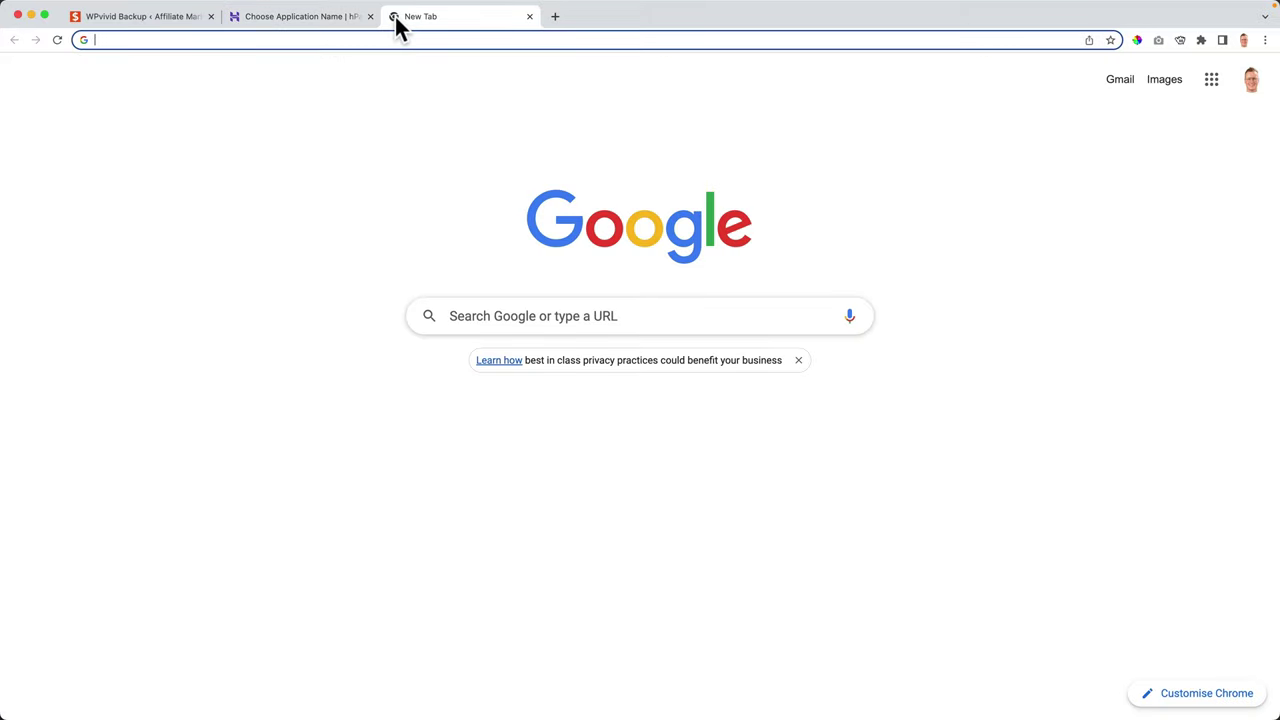
pyautogui.write('sitegrou')
pyautogui.press('Return')
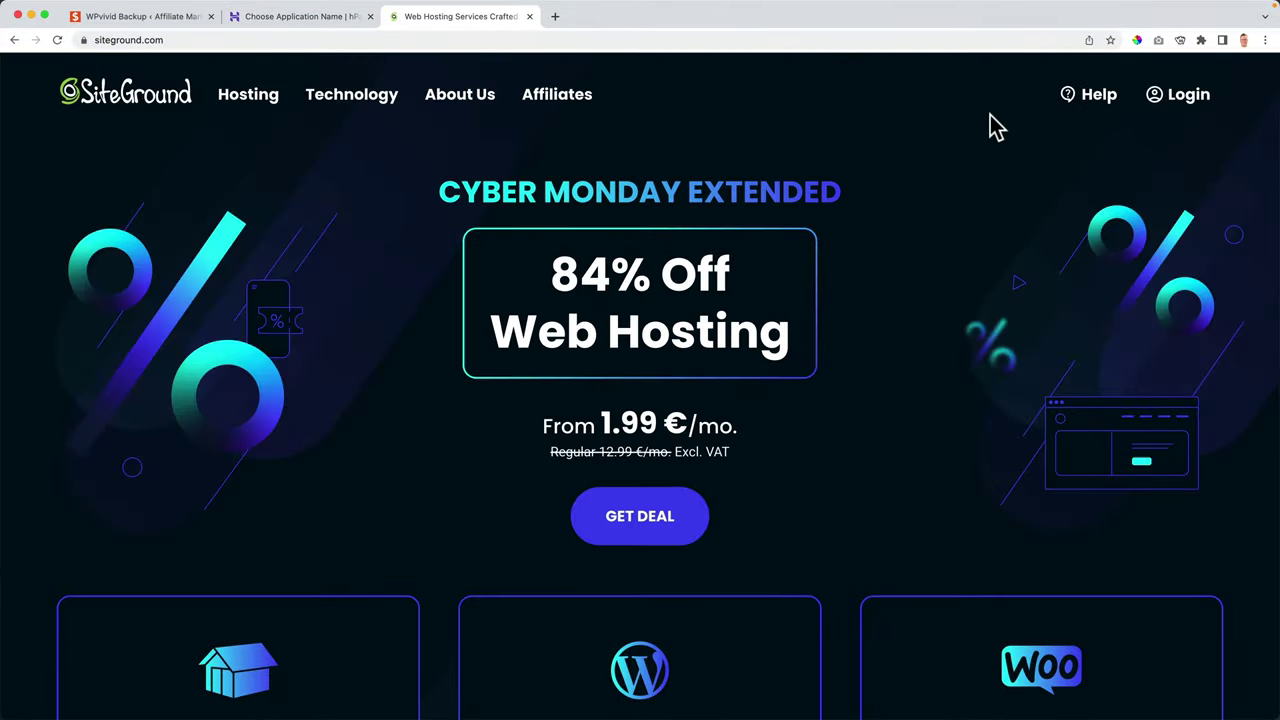
pyautogui.click(1163, 111)
pyautogui.click(418, 105)
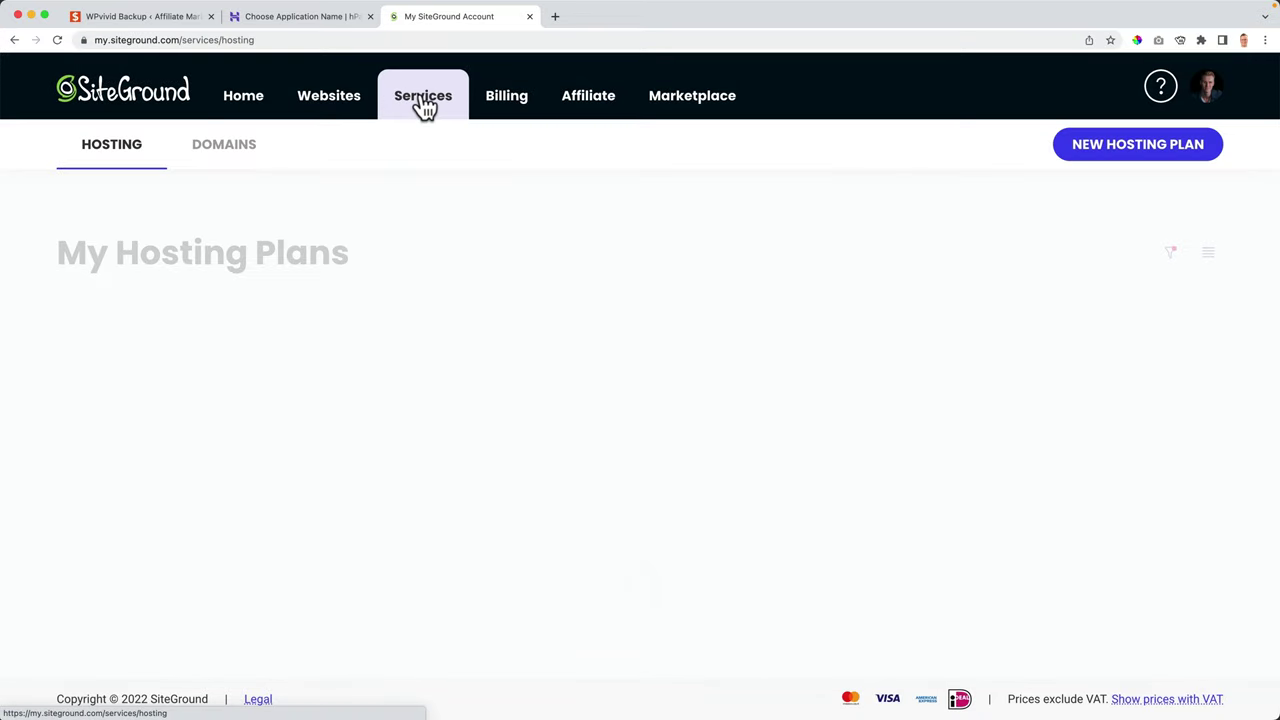
pyautogui.click(226, 154)
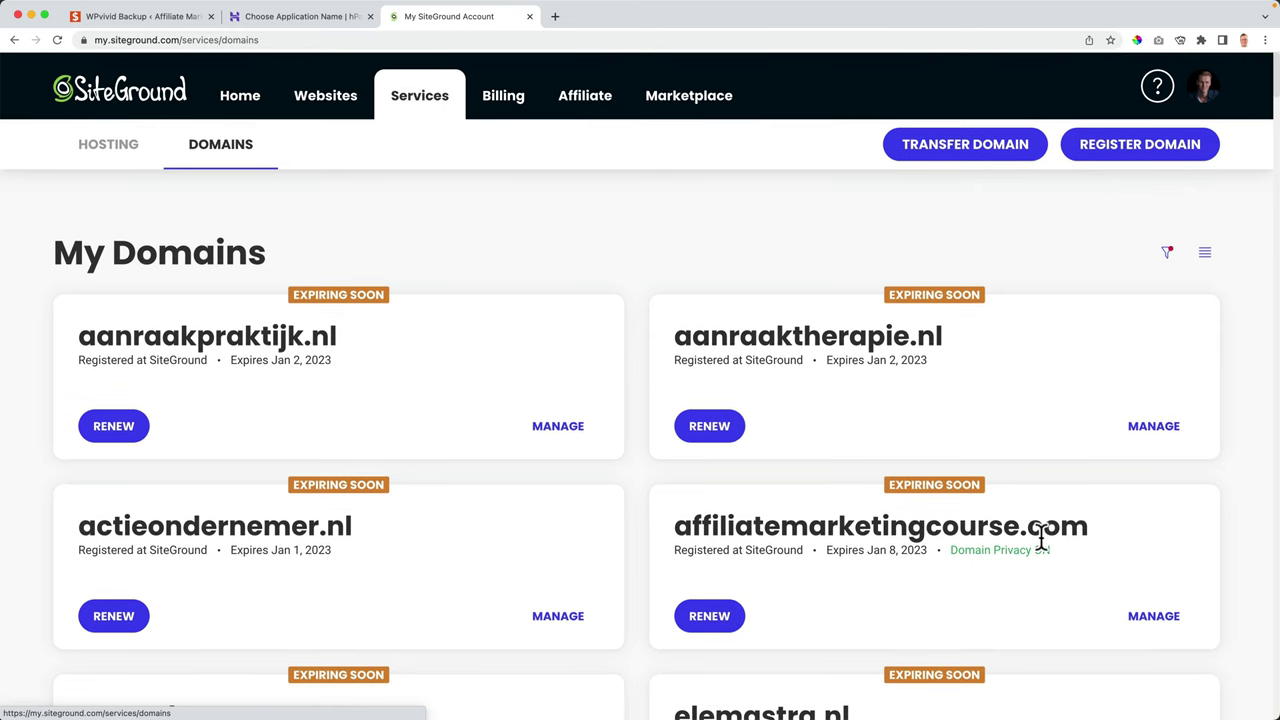
pyautogui.click(1155, 618)
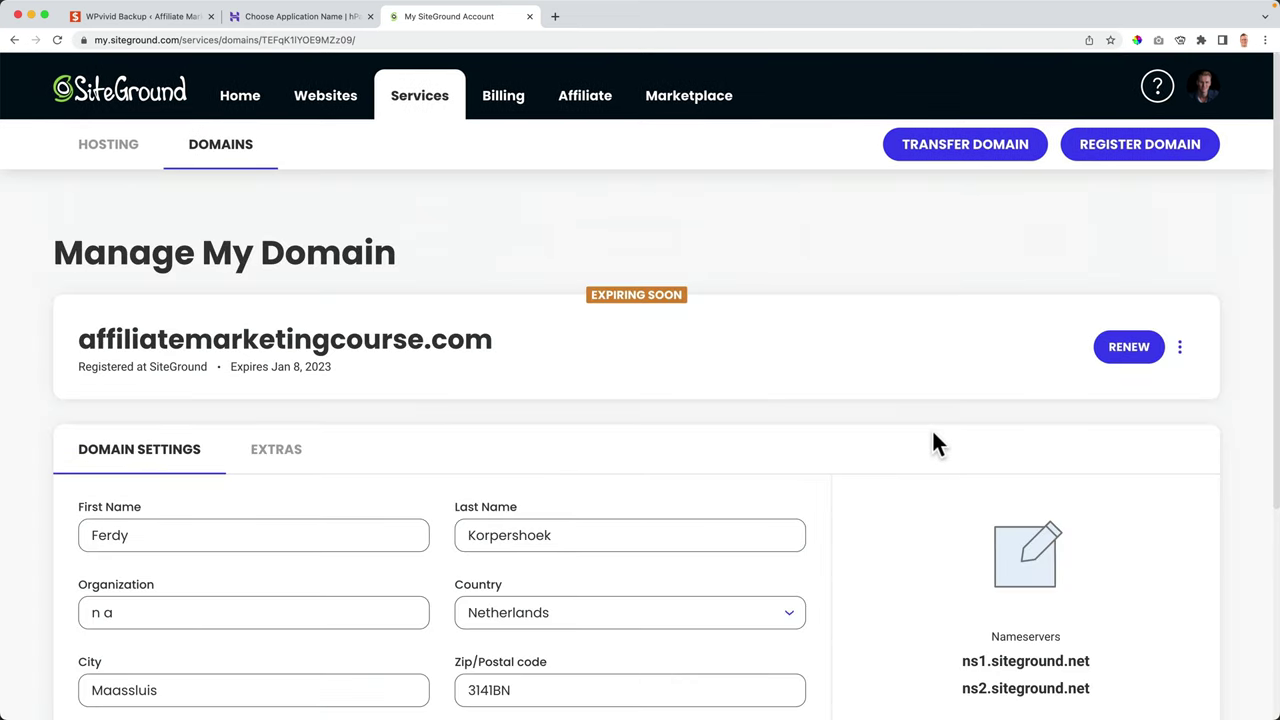
# Open the domain's nameserver settings and set Nameserver 1 to ns1.dns-parking.com
pyautogui.scroll(-3, 892, 443)
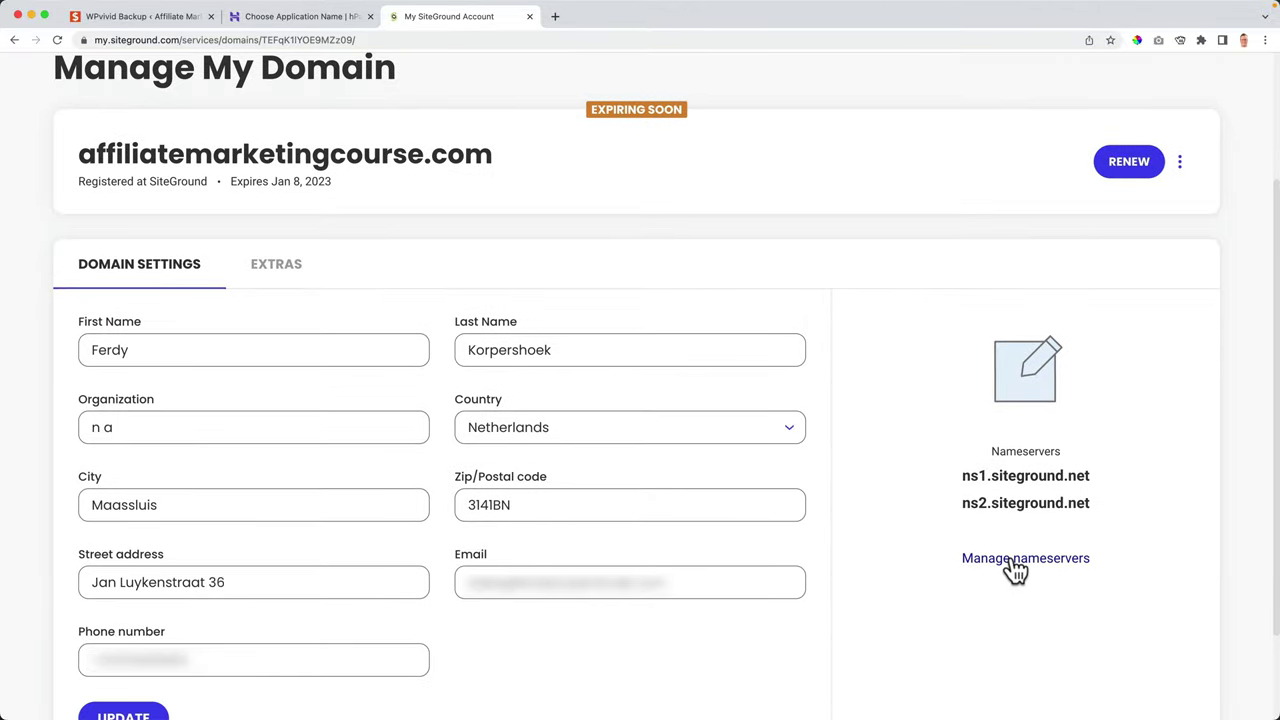
pyautogui.click(1025, 558)
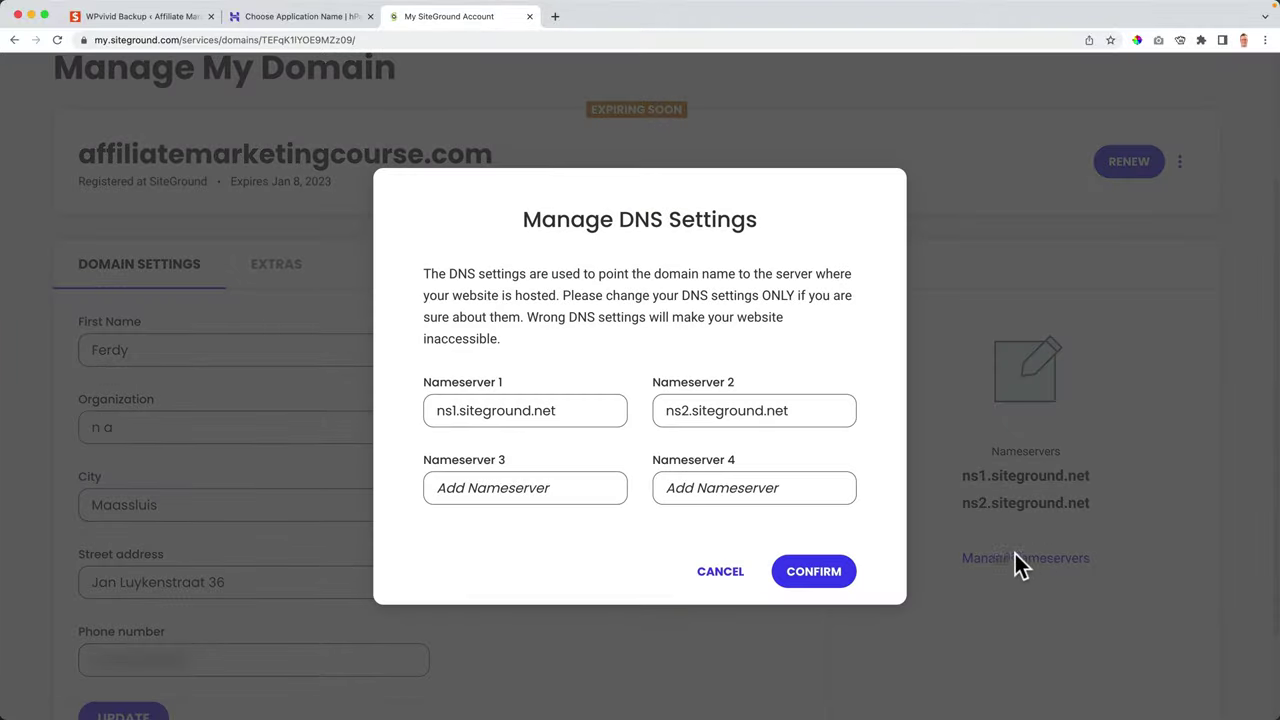
pyautogui.tripleClick(511, 413)
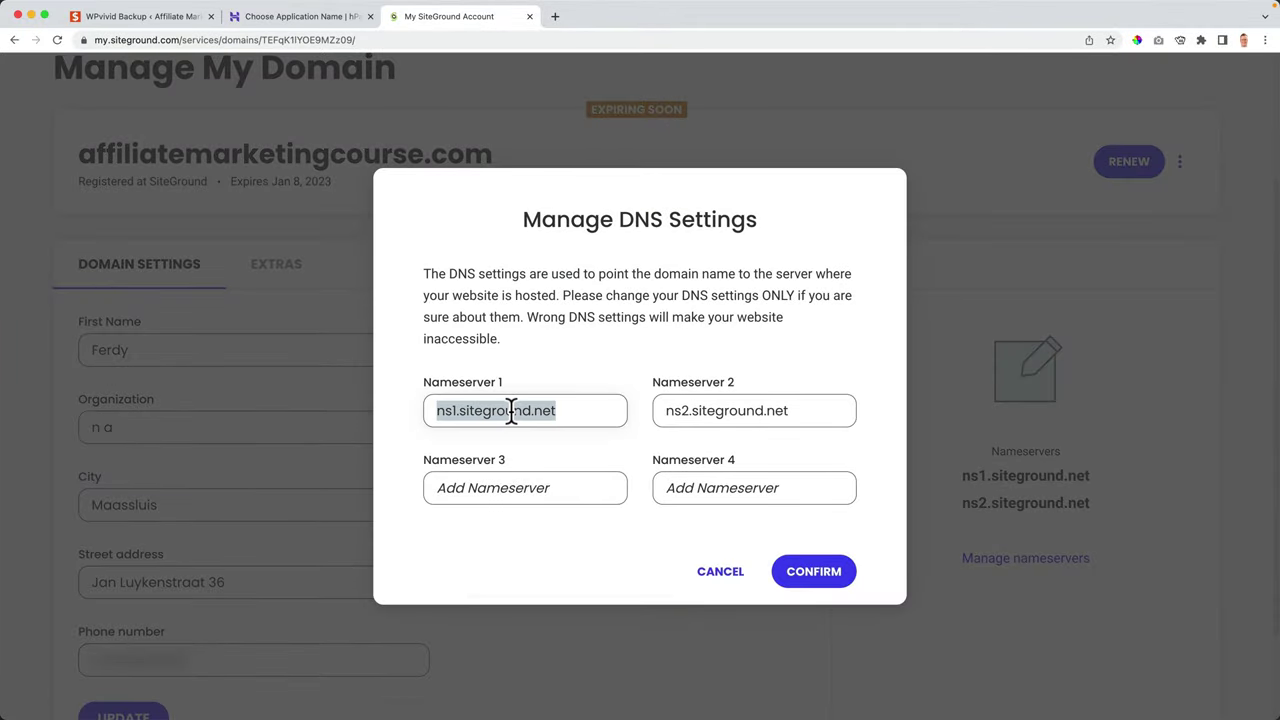
pyautogui.write('ns1.dns-parking.com')
# Copy ns2.dns-parking.com from the Hostinger page, enter it as Nameserver 2 at SiteGround, and confirm the DNS change
pyautogui.click(268, 17)
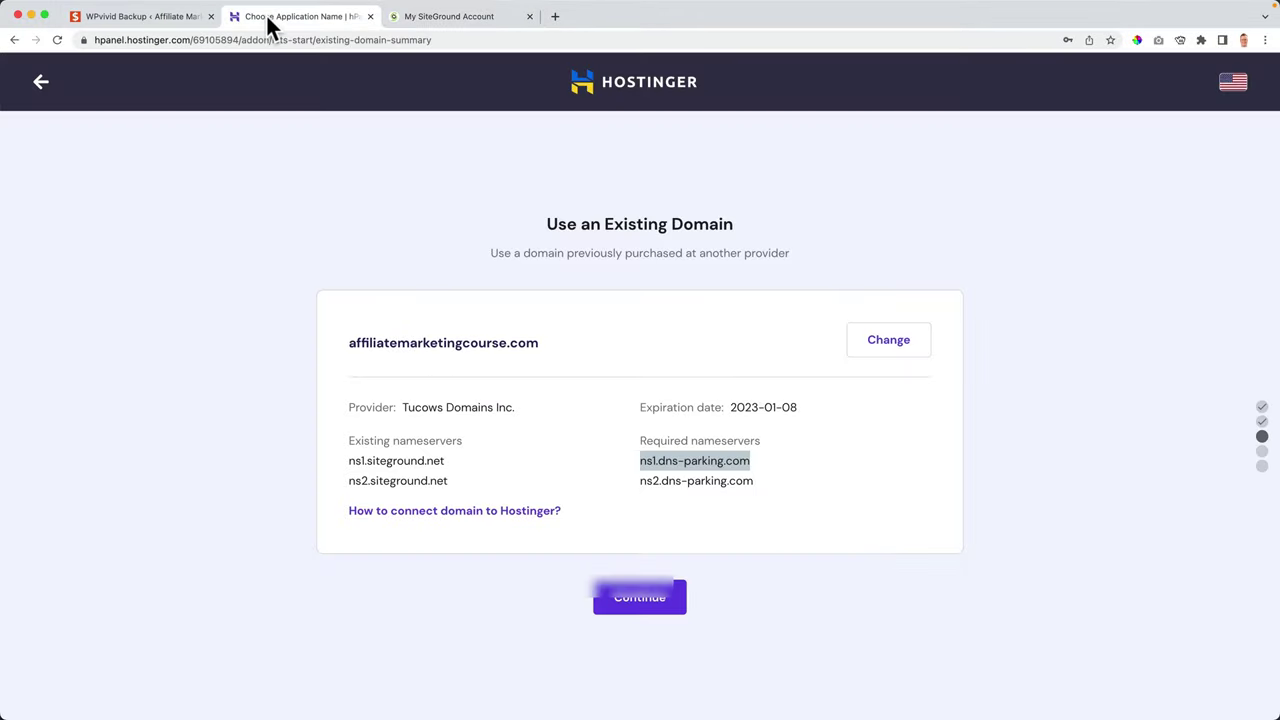
pyautogui.moveTo(756, 484); pyautogui.dragTo(647, 482)
pyautogui.press('super+c')
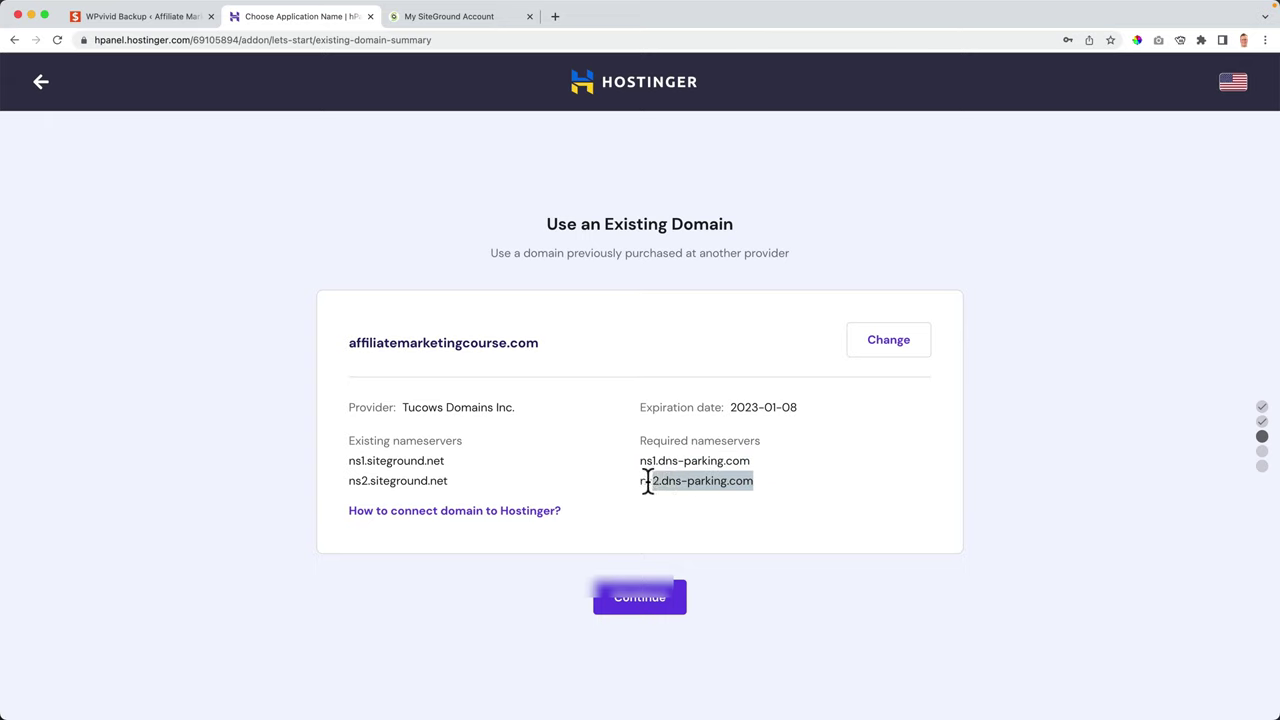
pyautogui.click(455, 18)
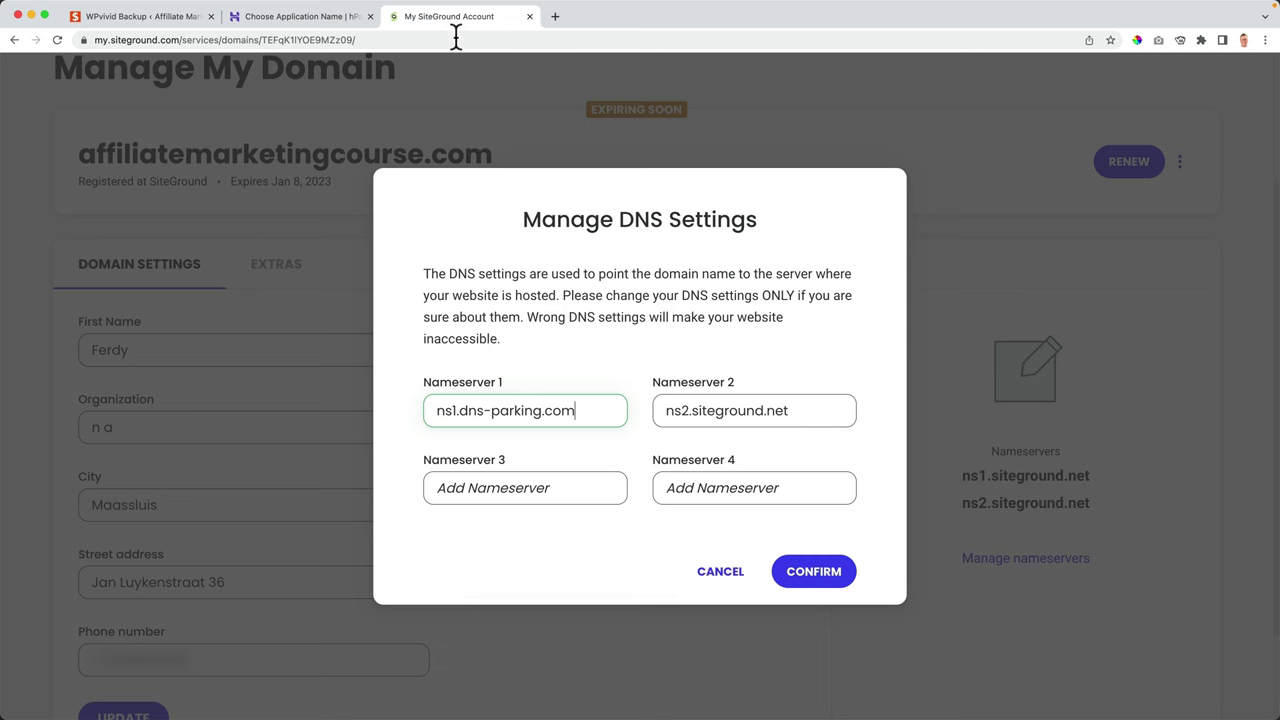
pyautogui.click(676, 418)
pyautogui.press('shift+super+Right')
pyautogui.press('super+v')
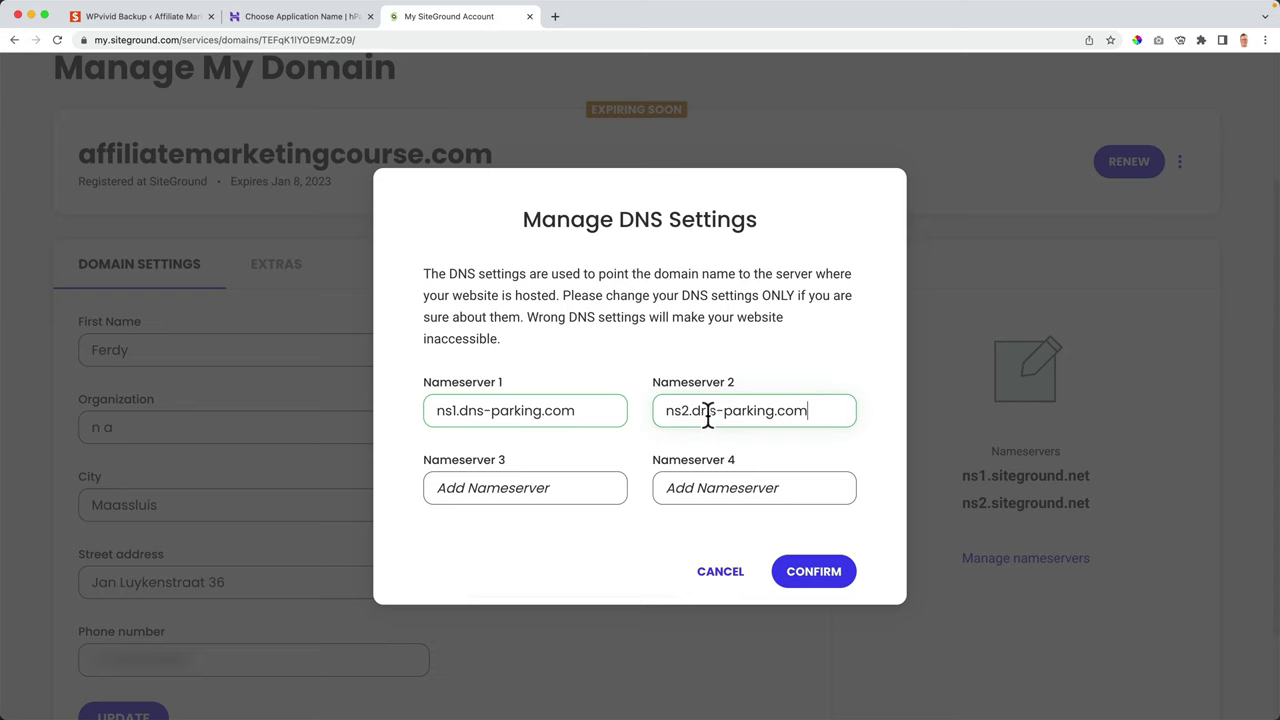
pyautogui.click(812, 568)
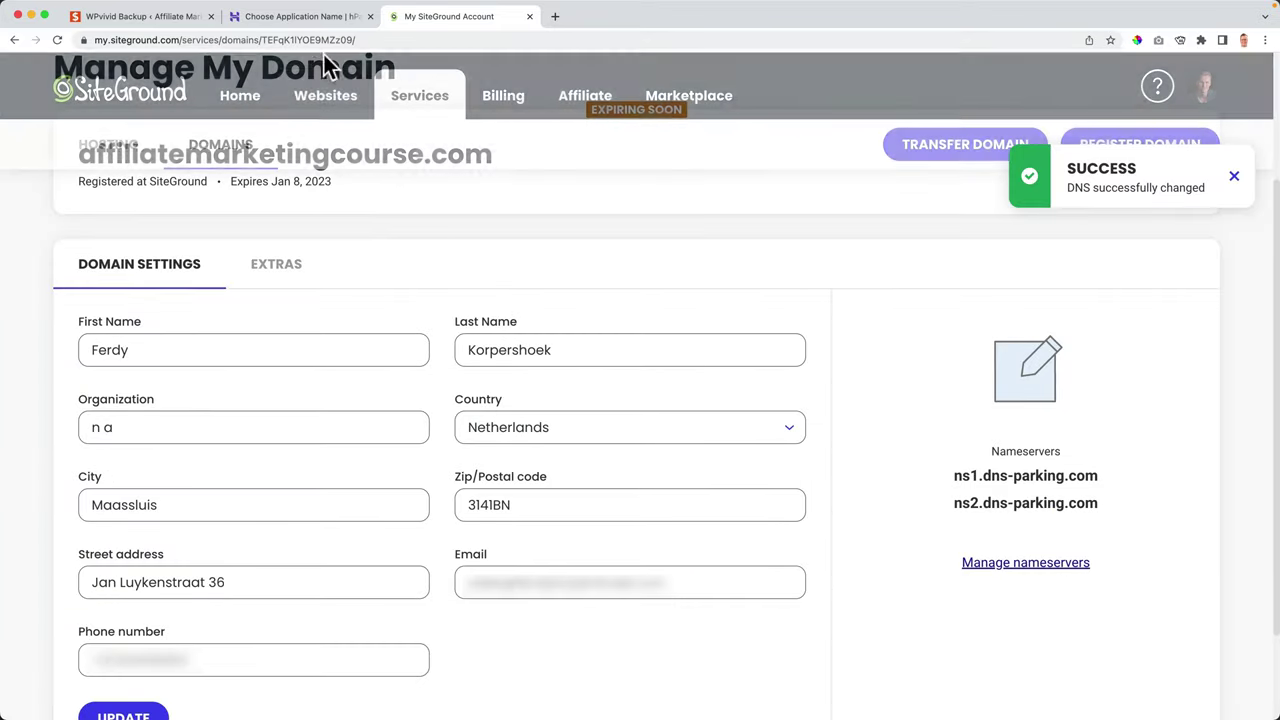
# Return to the Hostinger setup, continue past the existing domain summary, and finish setting up the WordPress site
pyautogui.click(308, 20)
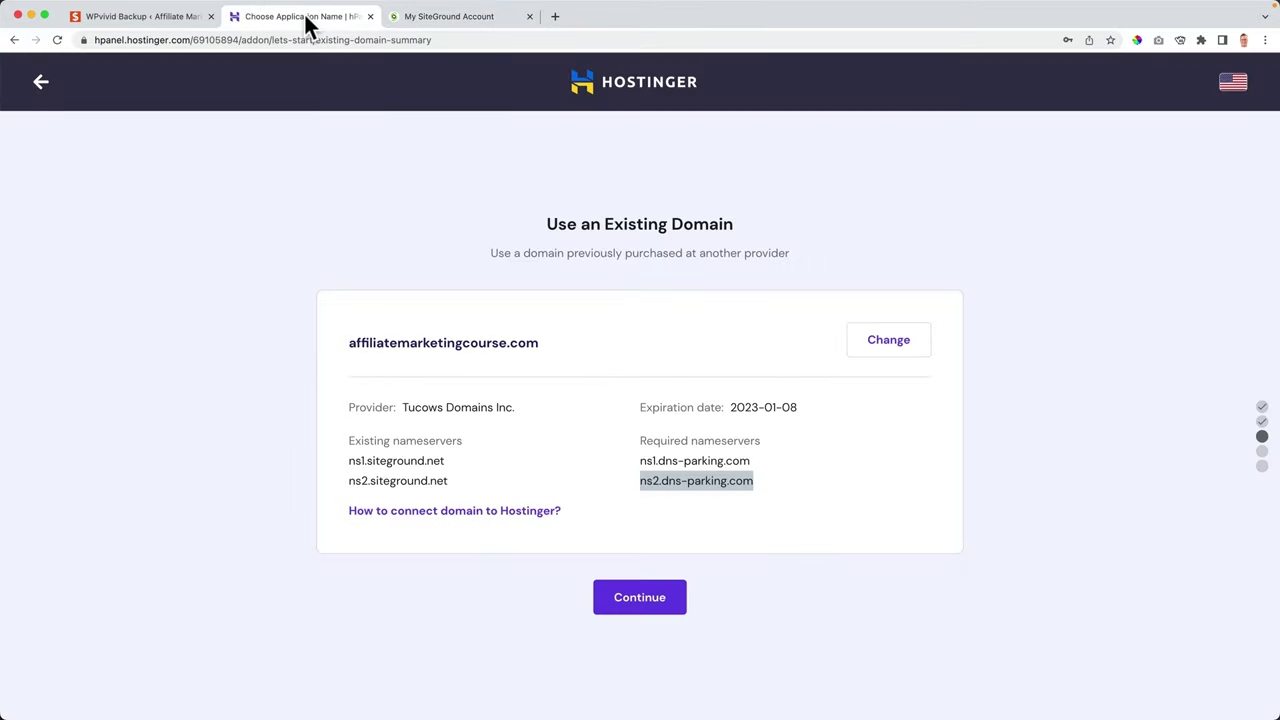
pyautogui.click(637, 600)
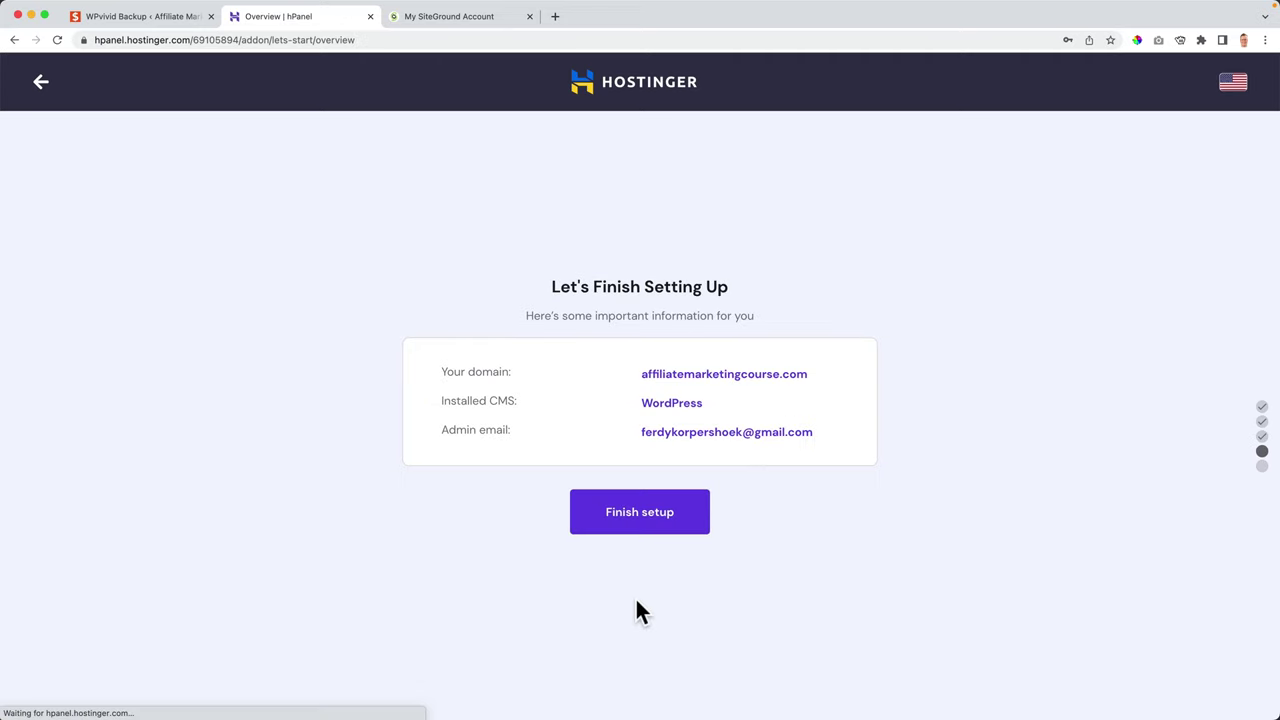
pyautogui.click(643, 521)
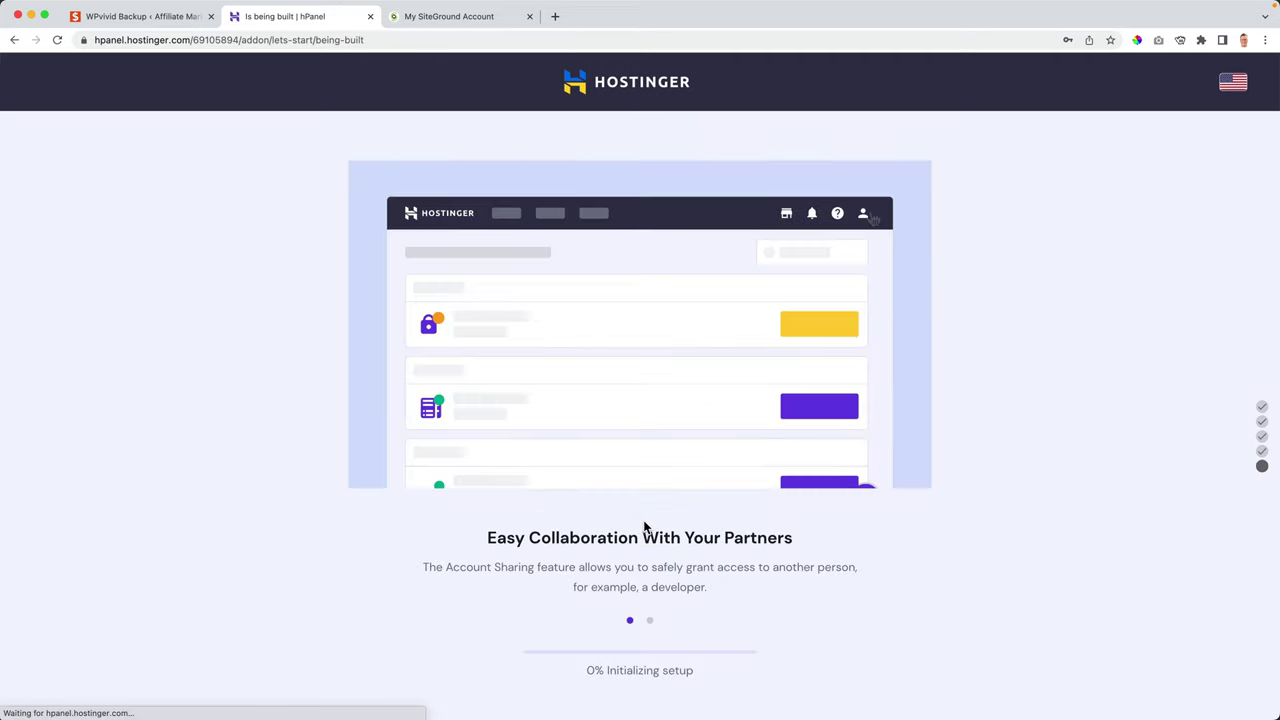
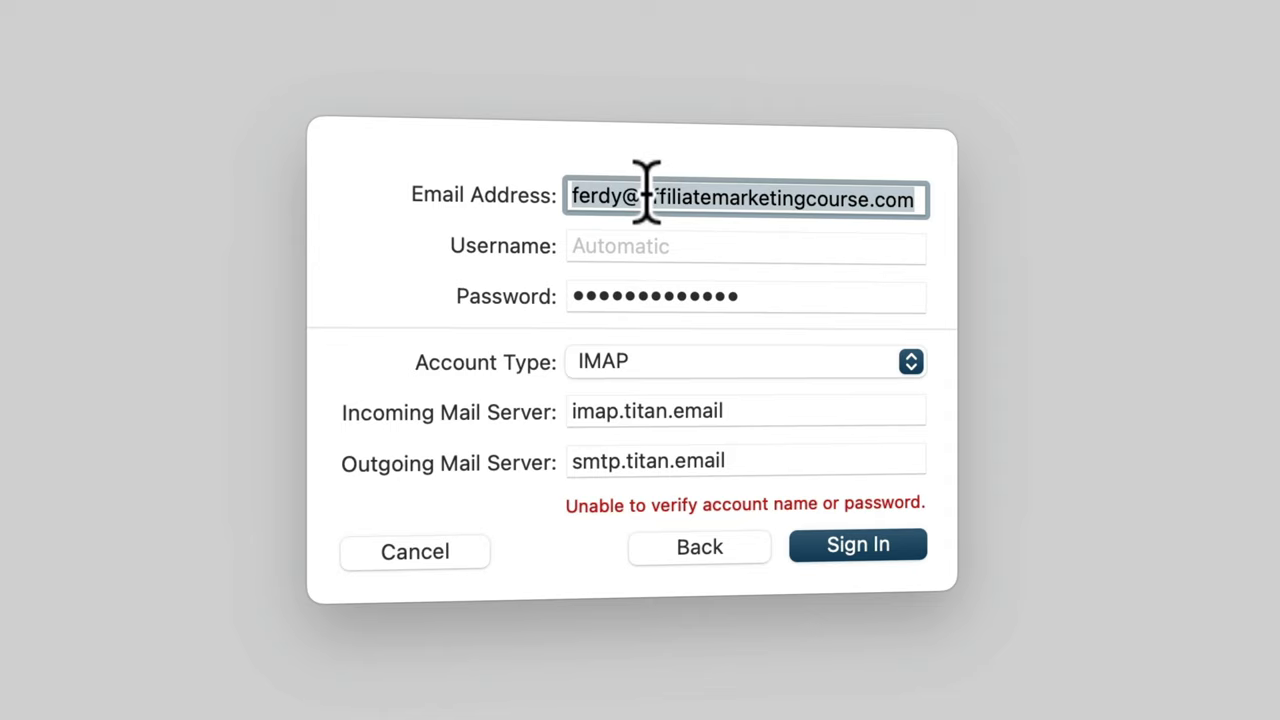
# Enter the full email address as the mail account's username, sign in, and enable the account for Mail without Notes
pyautogui.click(628, 245)
pyautogui.press('super+v')
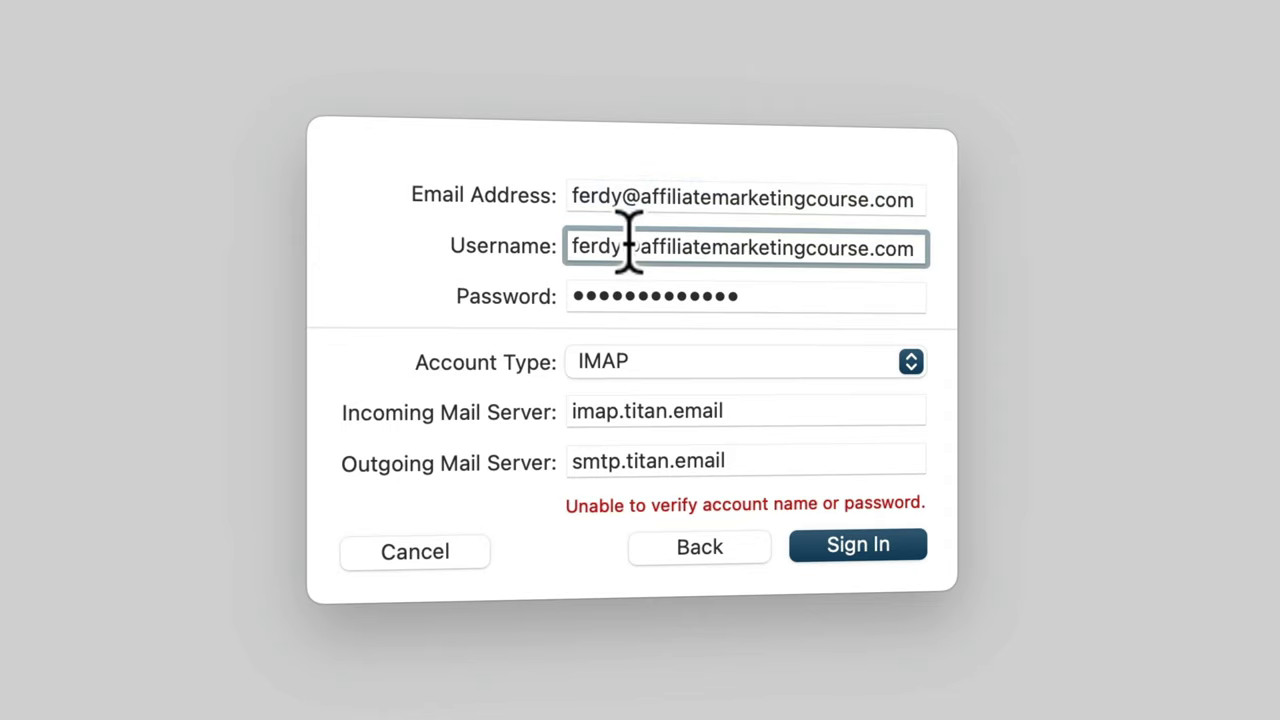
pyautogui.click(852, 545)
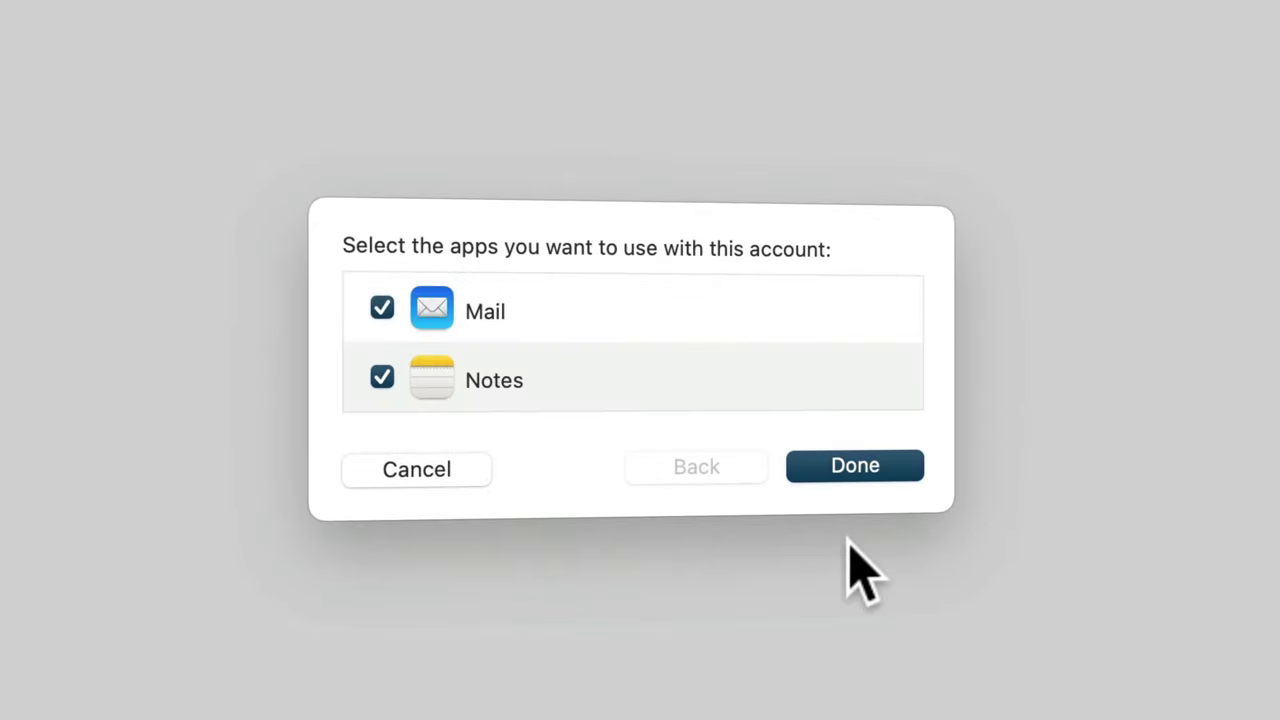
pyautogui.click(381, 376)
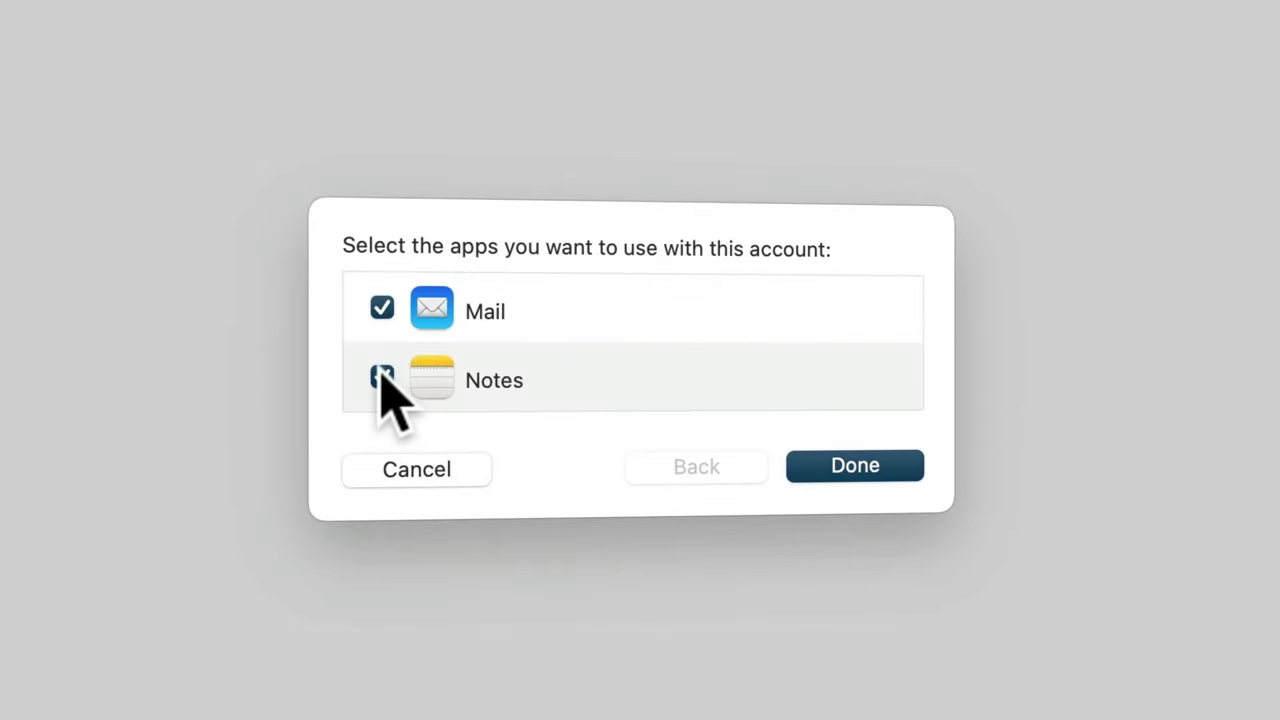
pyautogui.click(855, 465)
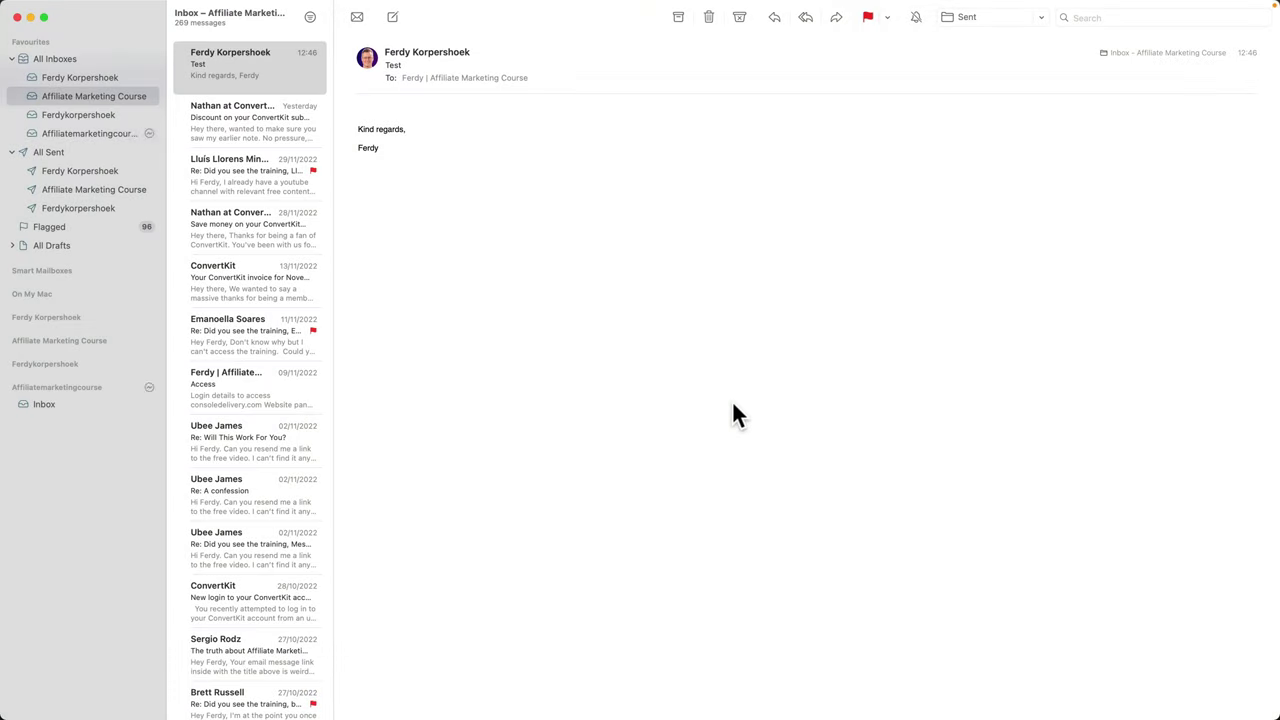
# Widen the mailbox list and transfer all messages from the Affiliate Marketing Course inbox to the Affiliatemarketingcourse inbox
pyautogui.moveTo(164, 153); pyautogui.dragTo(213, 155)
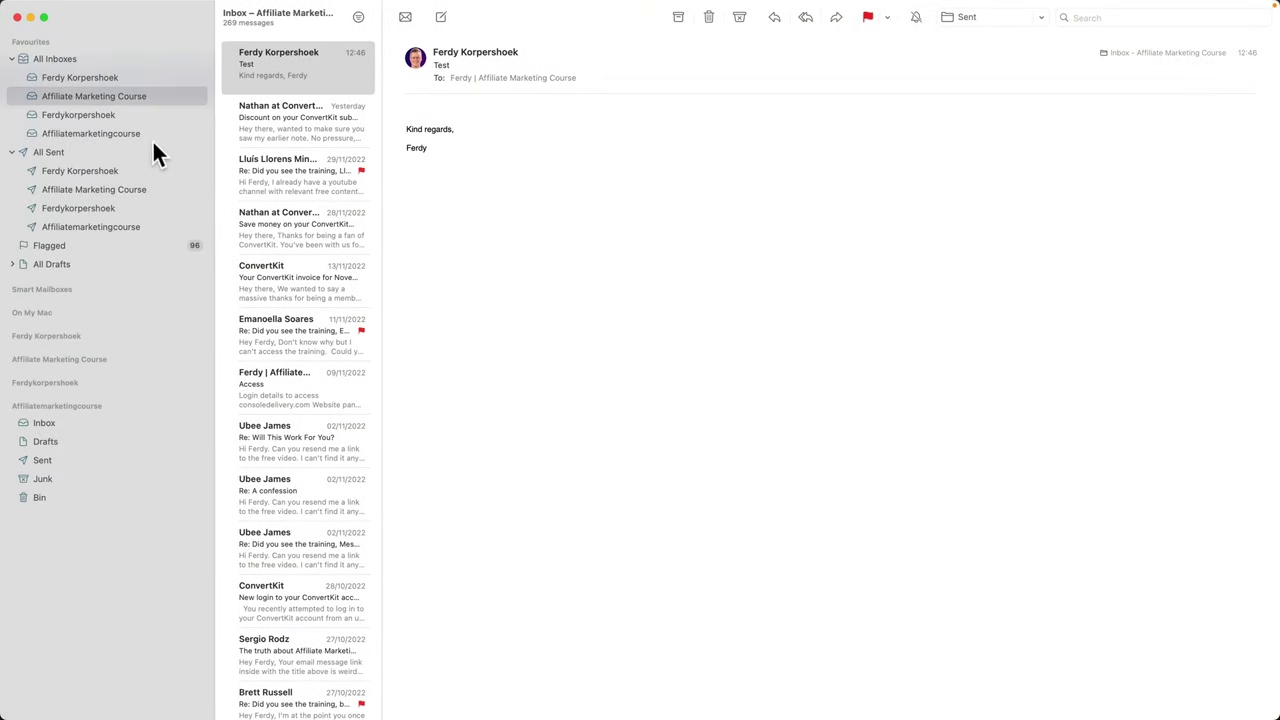
pyautogui.click(99, 133)
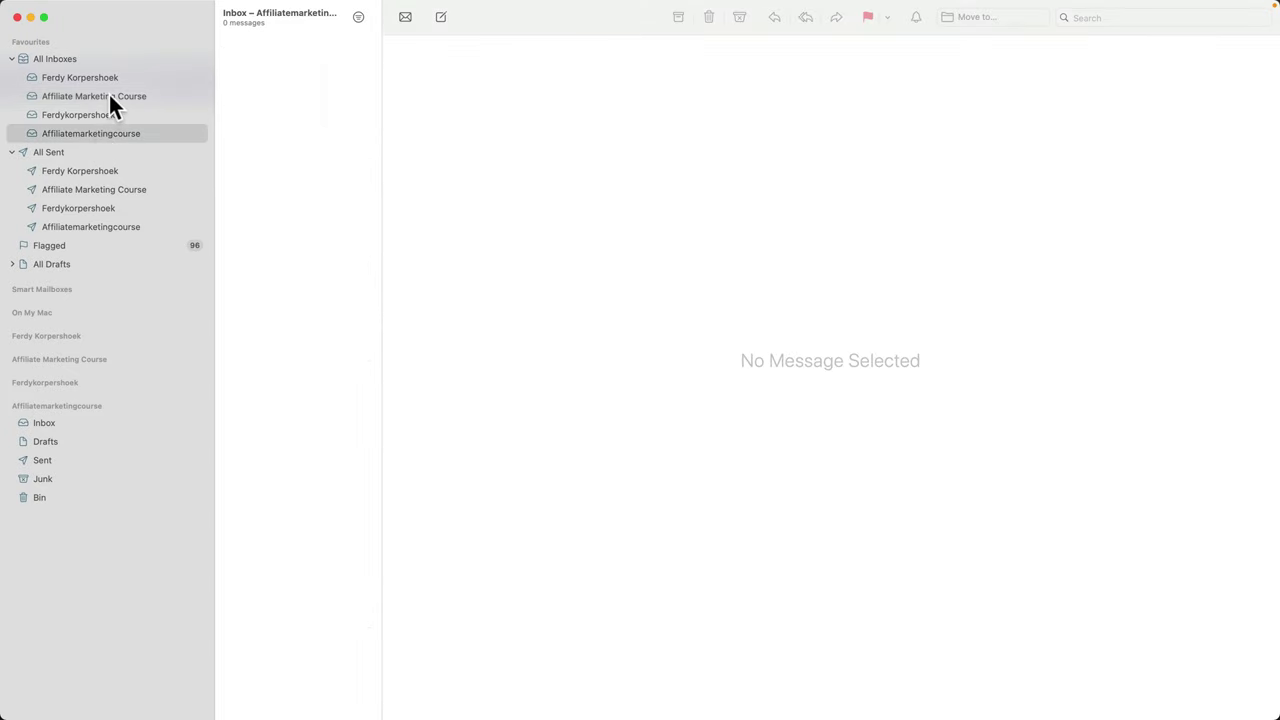
pyautogui.click(90, 96)
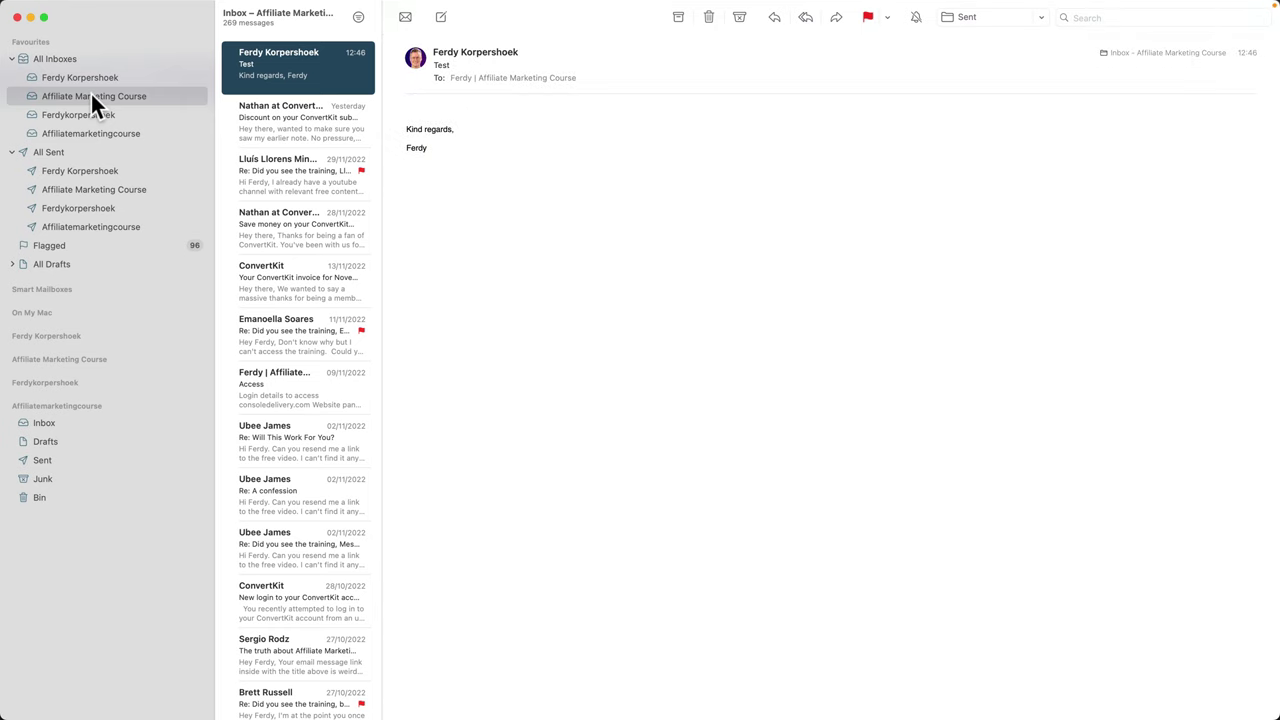
pyautogui.press('super+a')
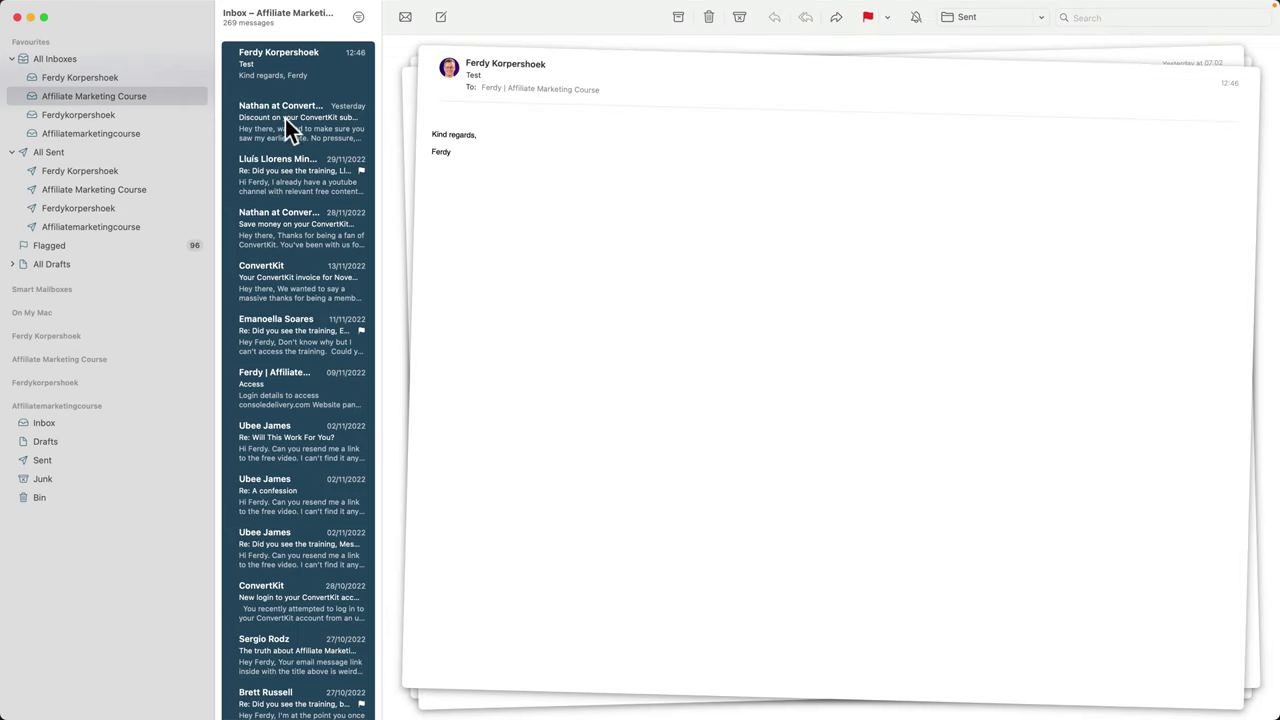
pyautogui.moveTo(215, 128); pyautogui.dragTo(111, 128)
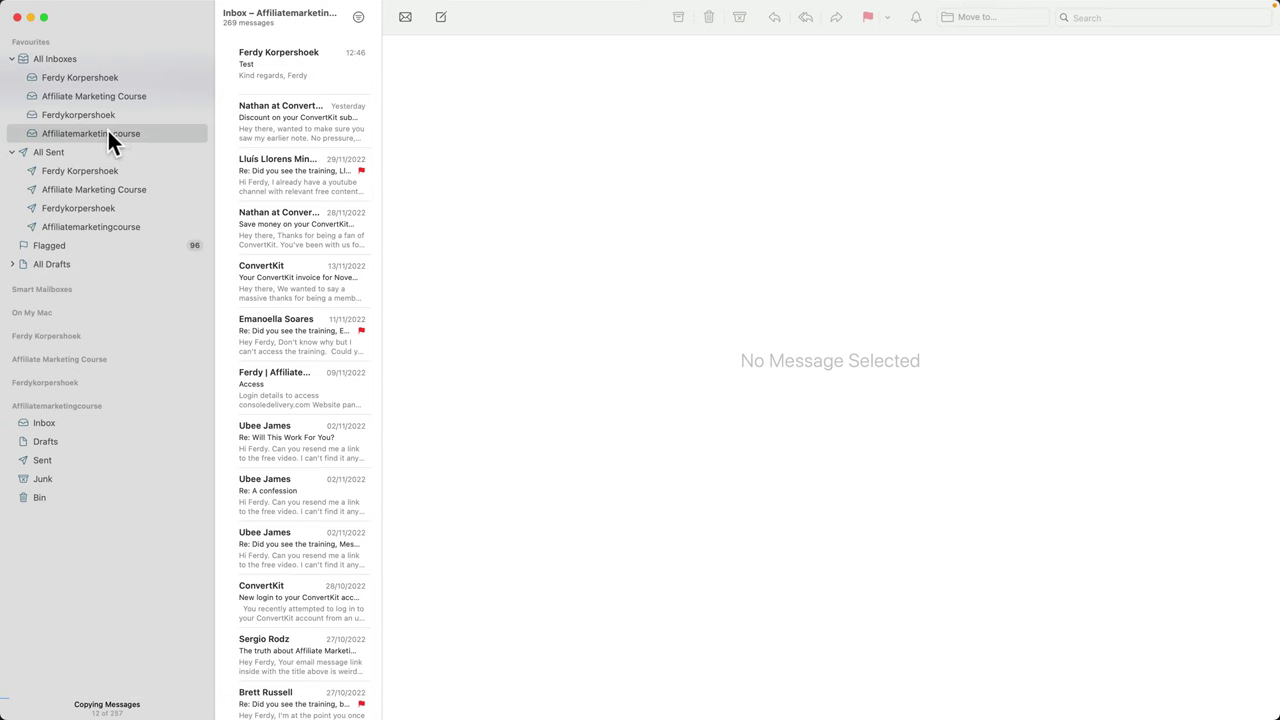
# Transfer all sent messages from Affiliate Marketing Course to the Affiliatemarketingcourse sent mailbox, and reopen the Affiliatemarketingcourse inbox
pyautogui.click(103, 222)
pyautogui.click(111, 190)
pyautogui.scroll(-1, 278, 99)
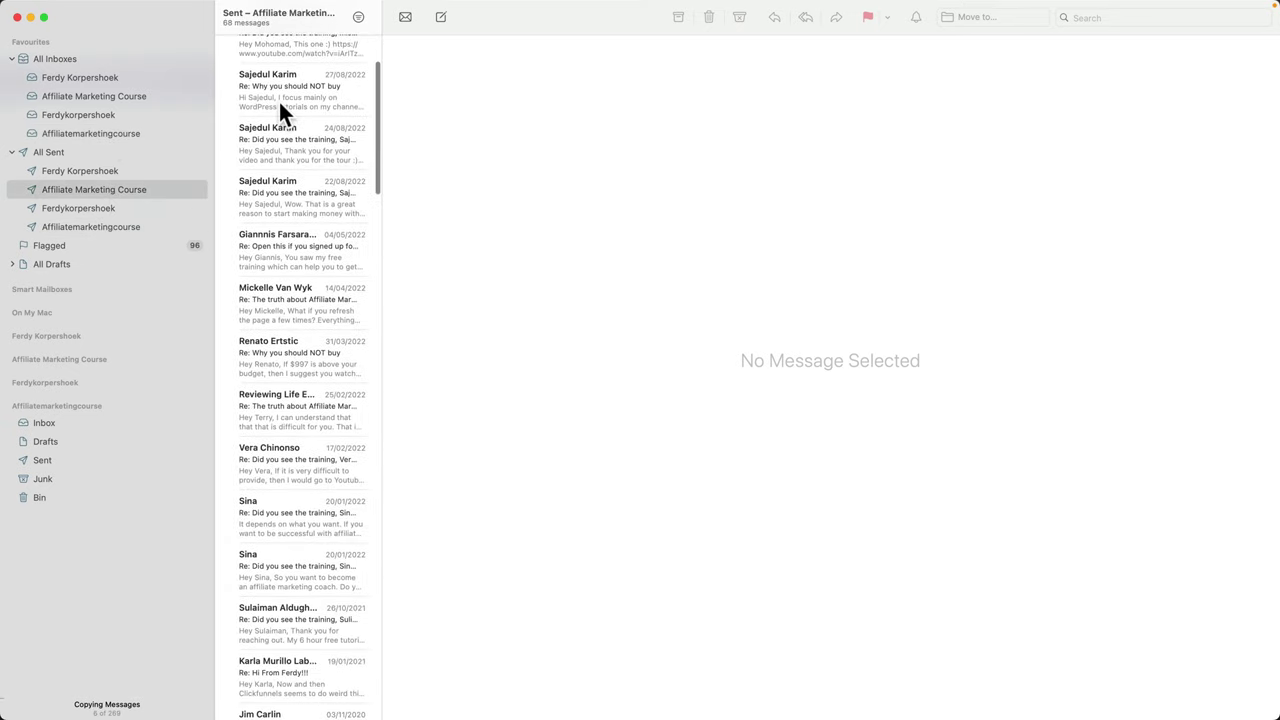
pyautogui.press('super+a')
pyautogui.moveTo(289, 144); pyautogui.dragTo(117, 222)
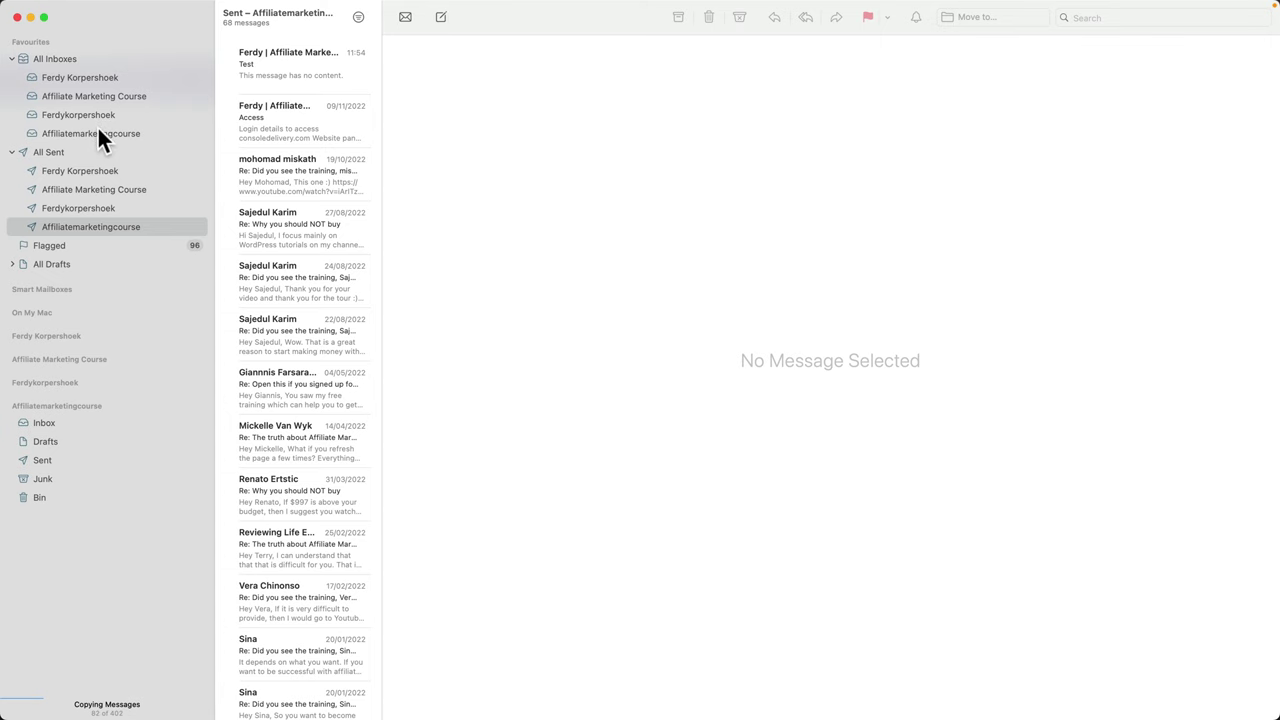
pyautogui.click(115, 131)
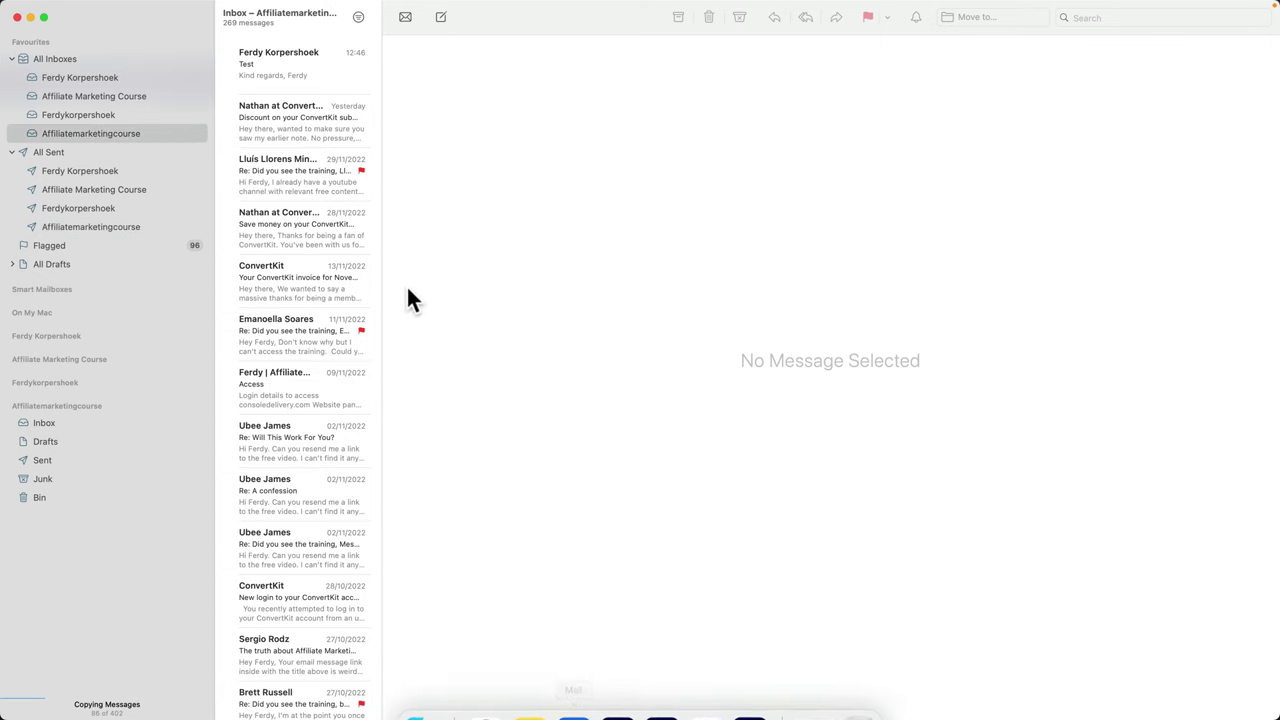
# Switch to Chrome and open the email accounts list for affiliatemarketingcourse.com in Hostinger
pyautogui.moveTo(573, 700)
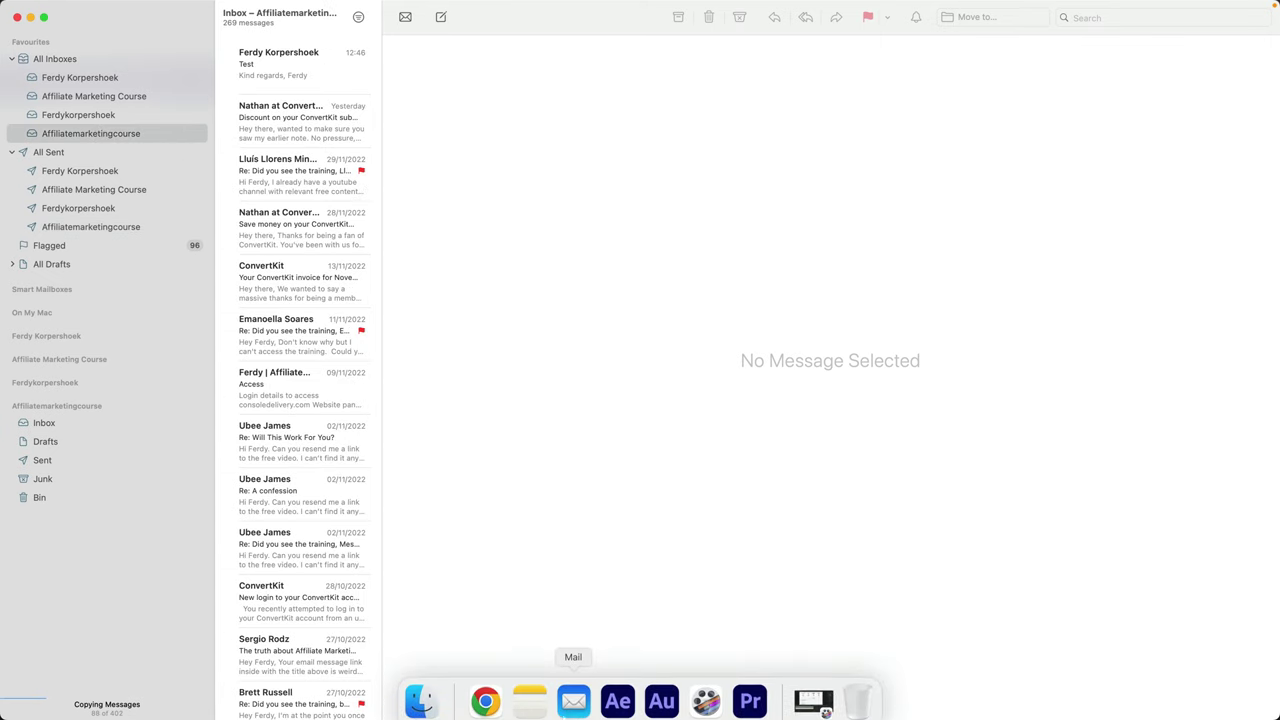
pyautogui.click(486, 697)
pyautogui.click(557, 460)
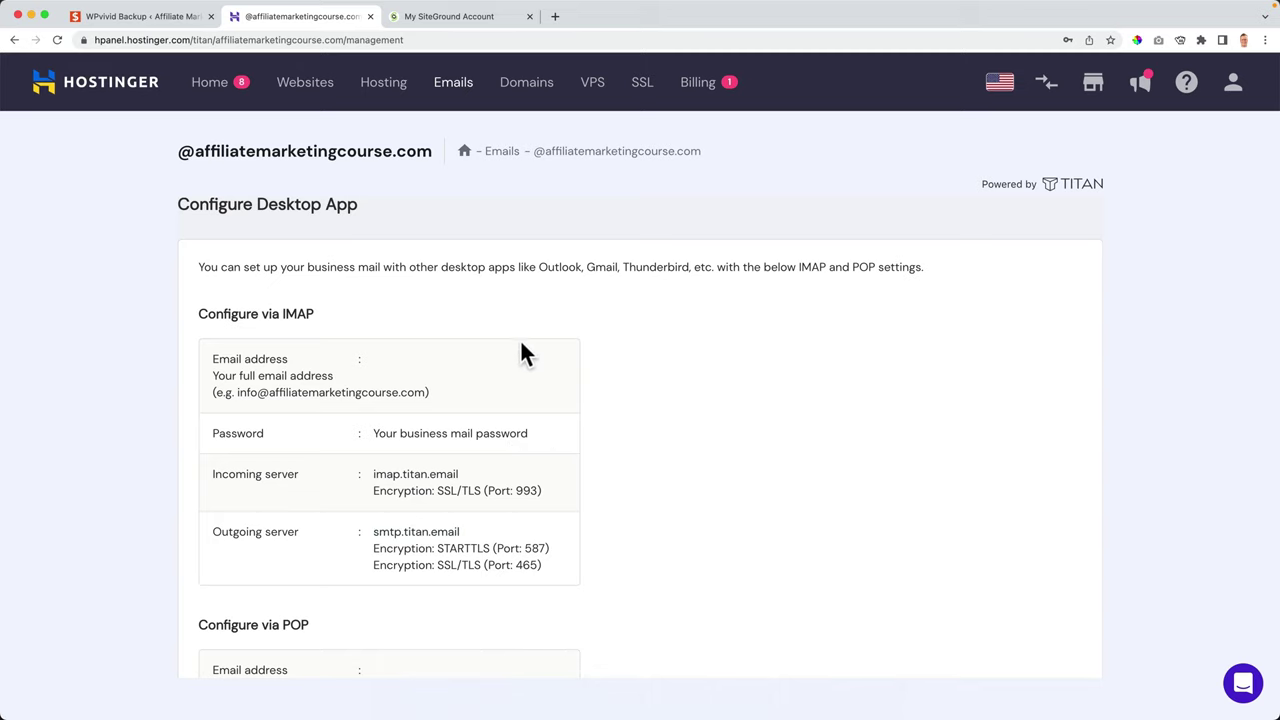
pyautogui.click(456, 97)
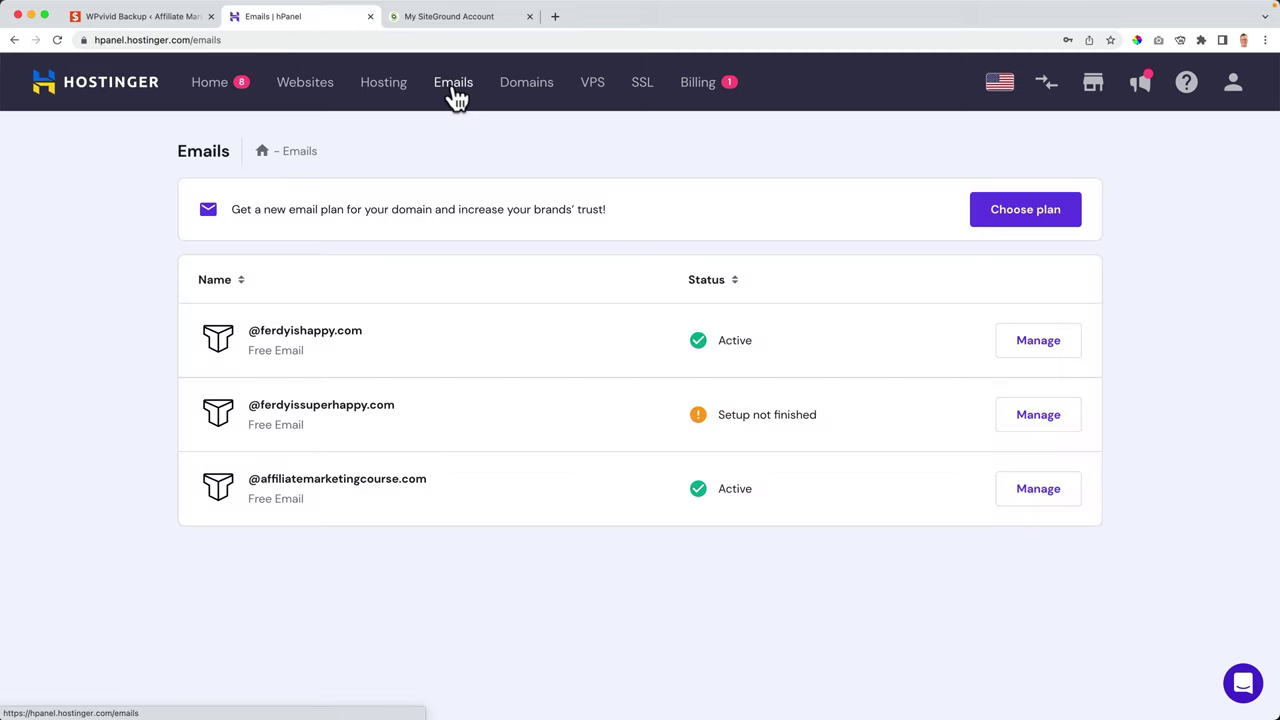
pyautogui.click(1036, 497)
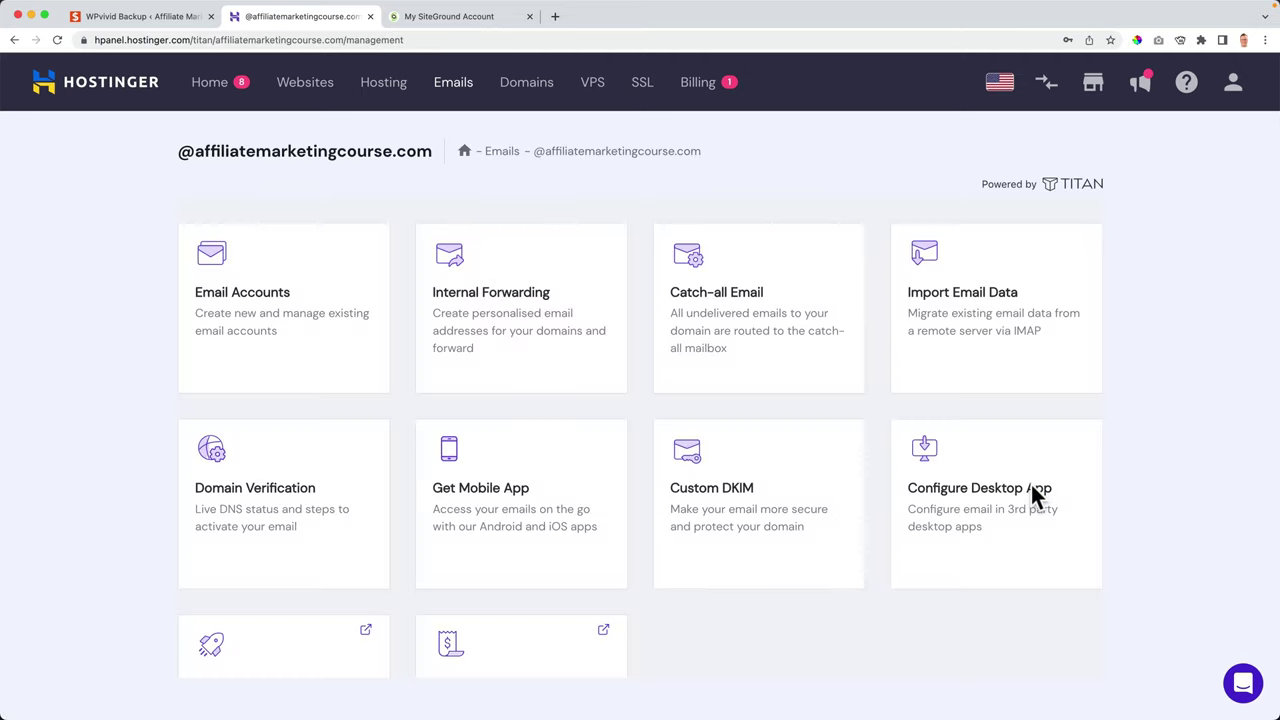
pyautogui.click(238, 296)
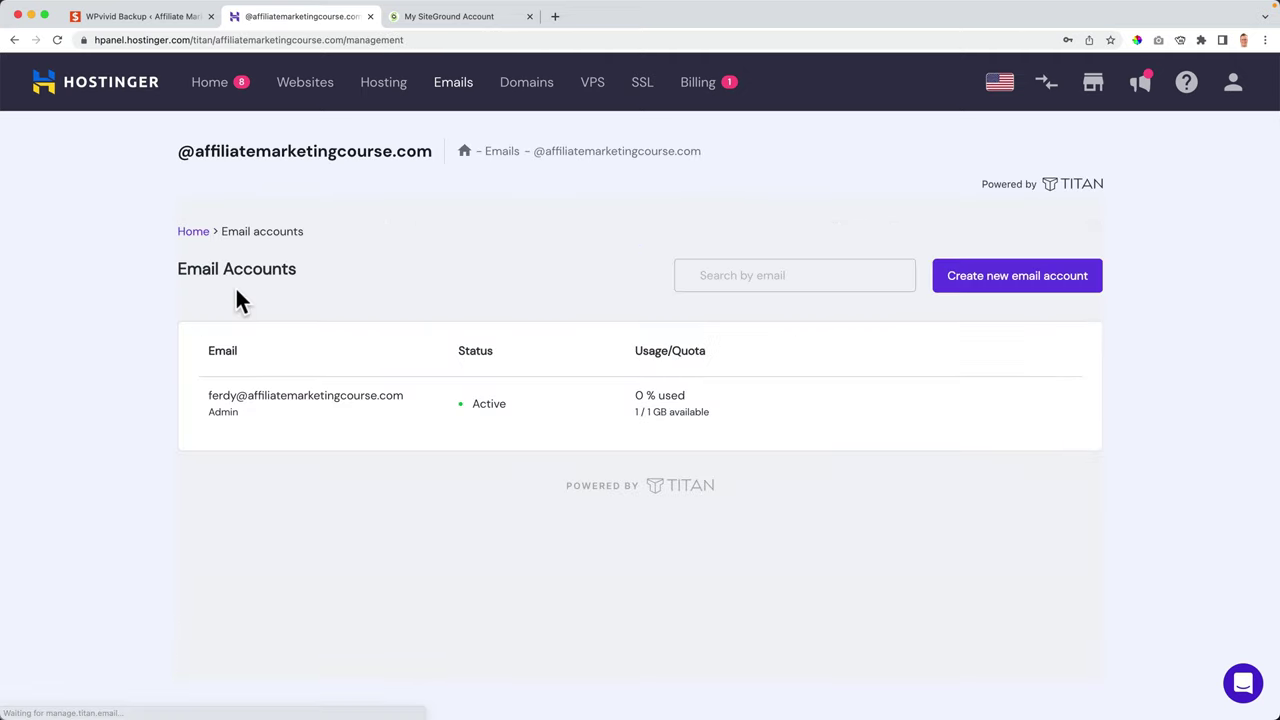
# Open the email account's webmail and dismiss the welcome, display name, and mailbox setup prompts
pyautogui.click(1062, 410)
pyautogui.click(966, 441)
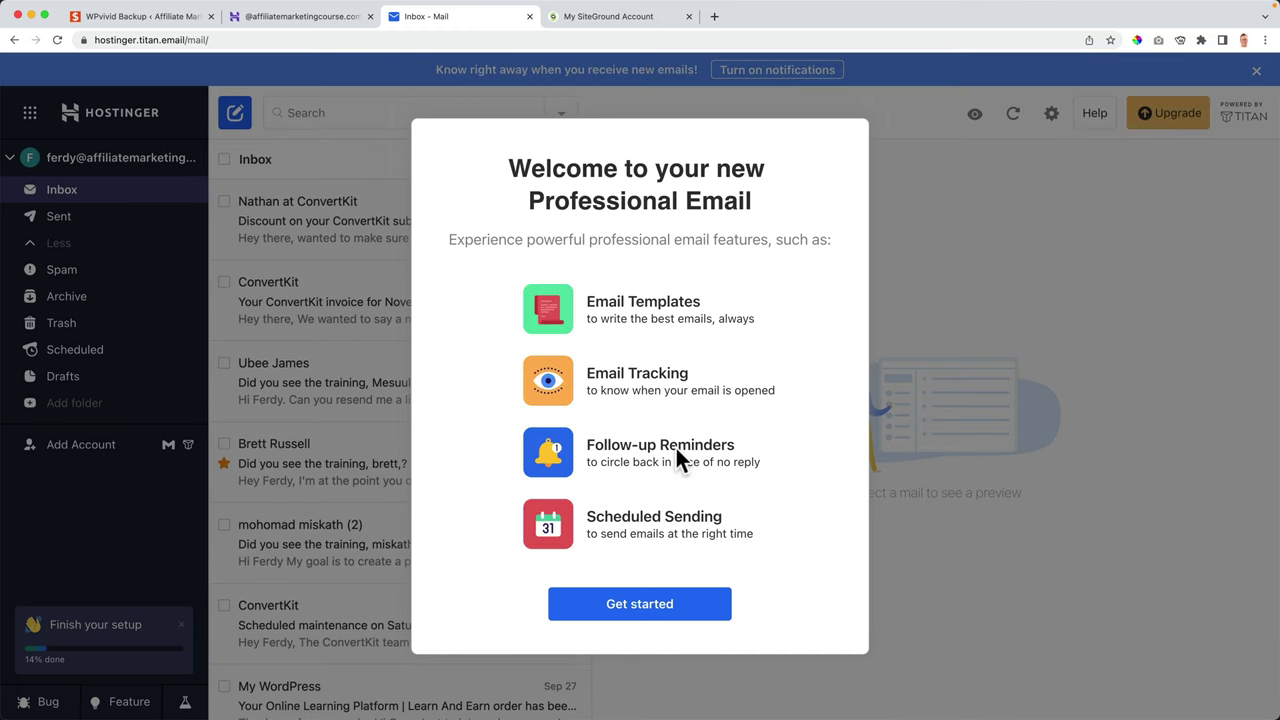
pyautogui.click(690, 610)
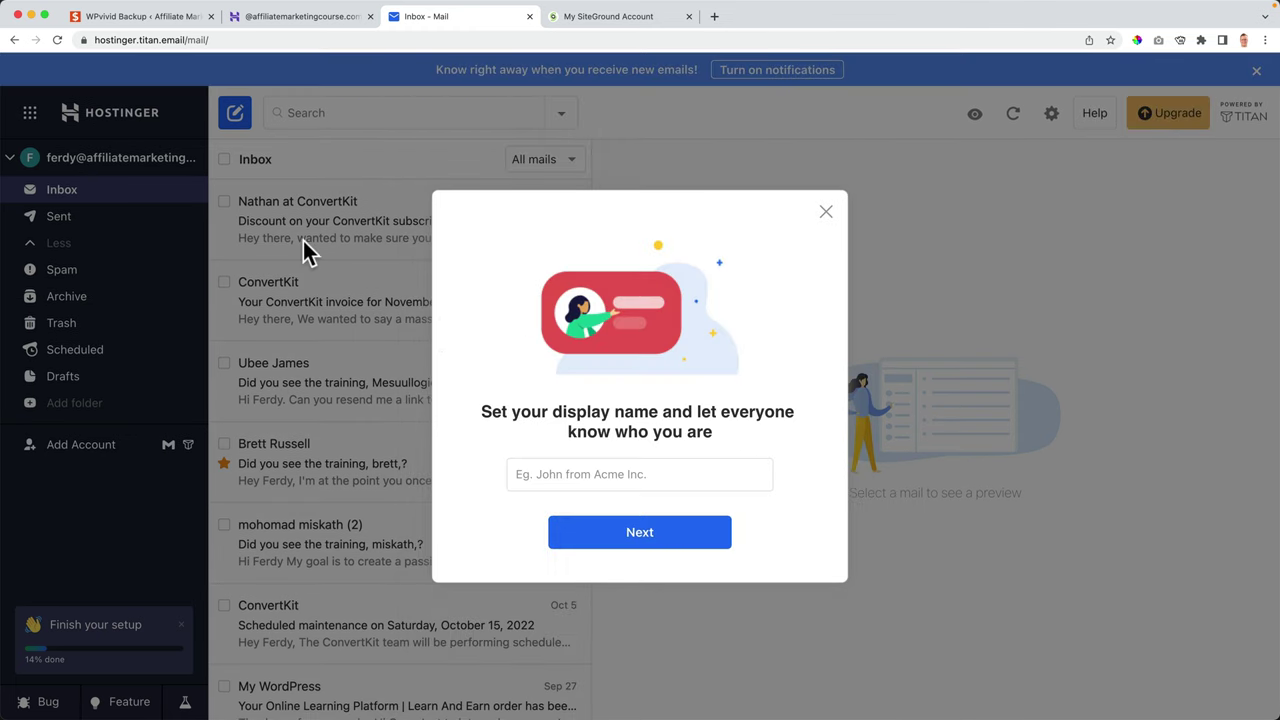
pyautogui.click(825, 212)
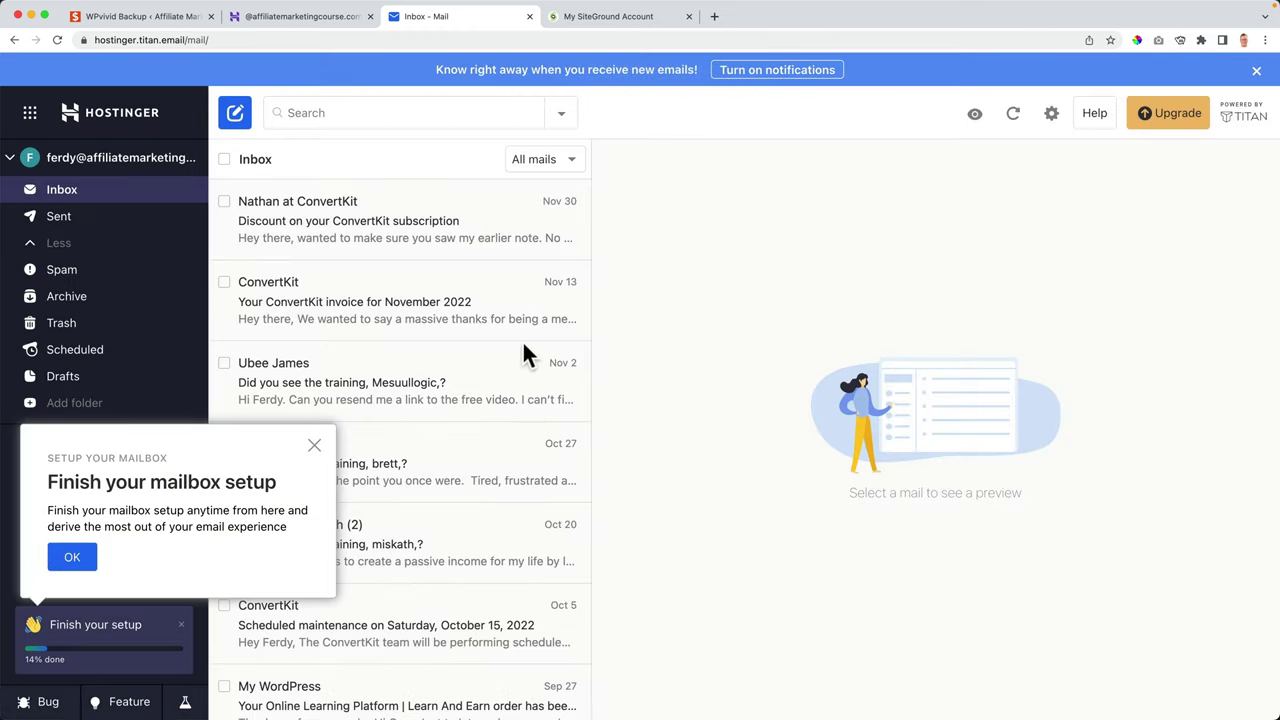
pyautogui.click(314, 444)
pyautogui.click(224, 463)
# Return to the webmail in Chrome, delete the "Test" conversation, and star the "Discount on your ConvertKit subscription" message
pyautogui.moveTo(850, 715)
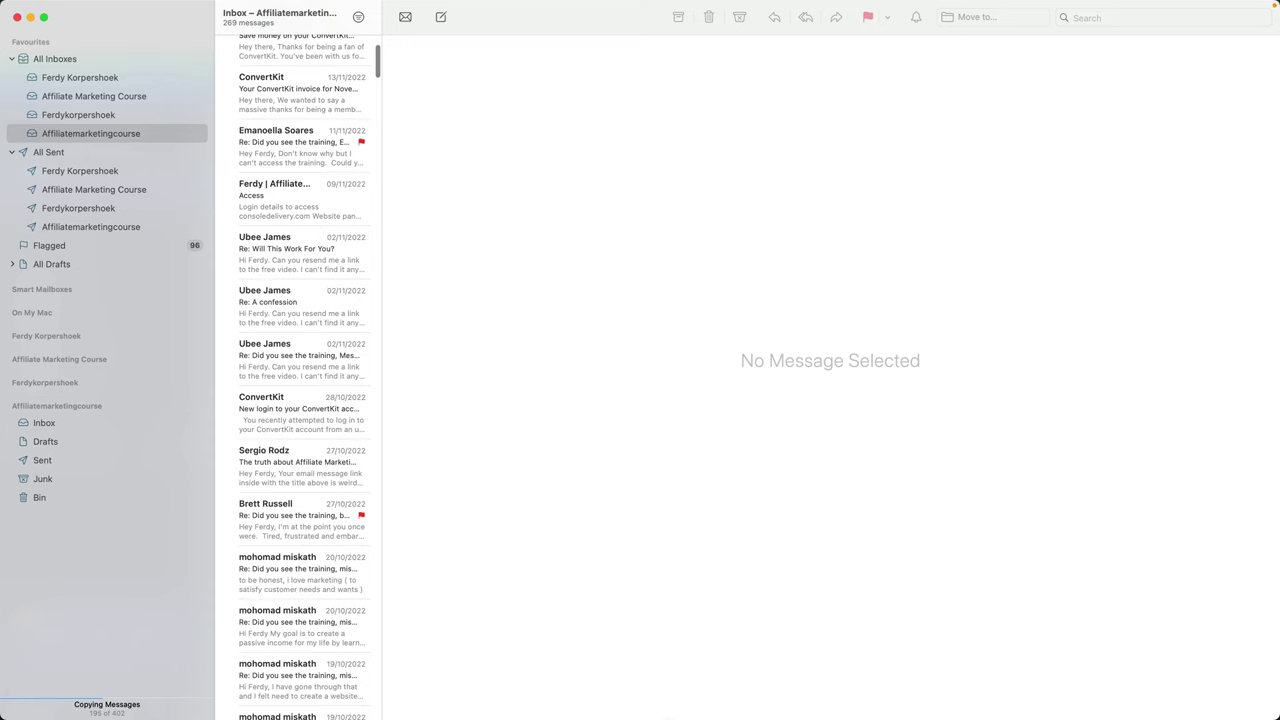
pyautogui.click(487, 684)
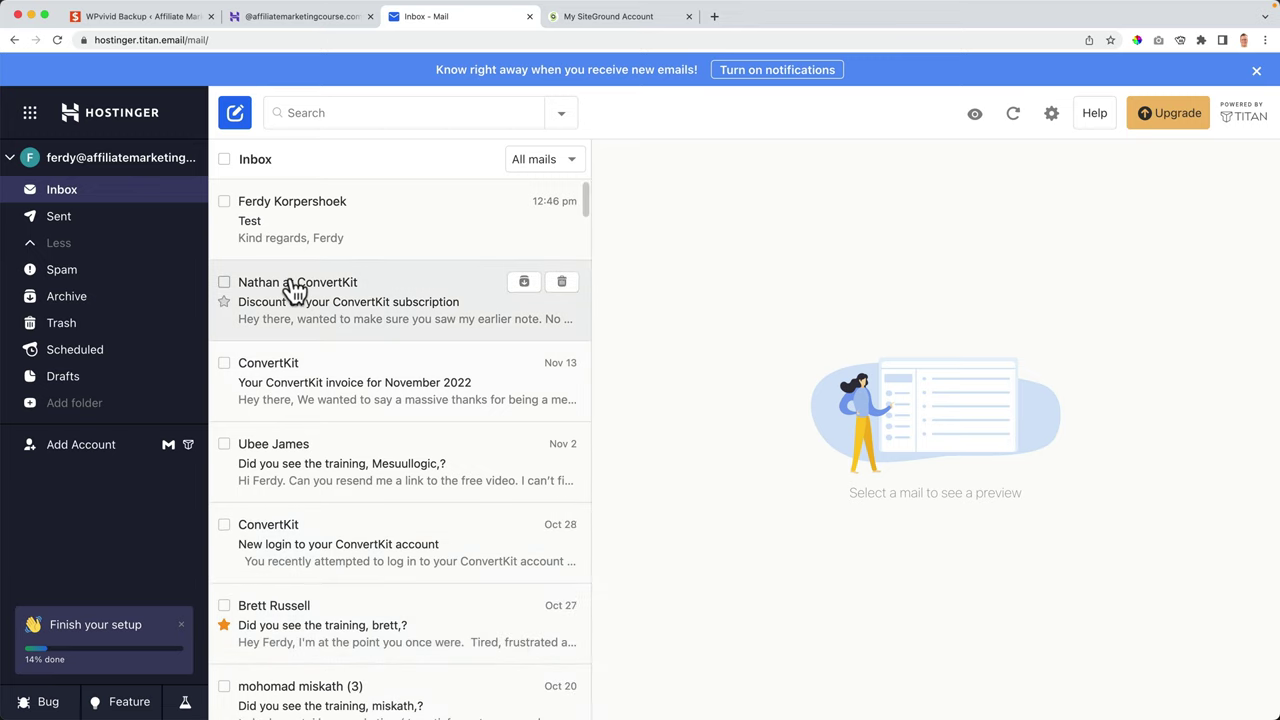
pyautogui.click(562, 203)
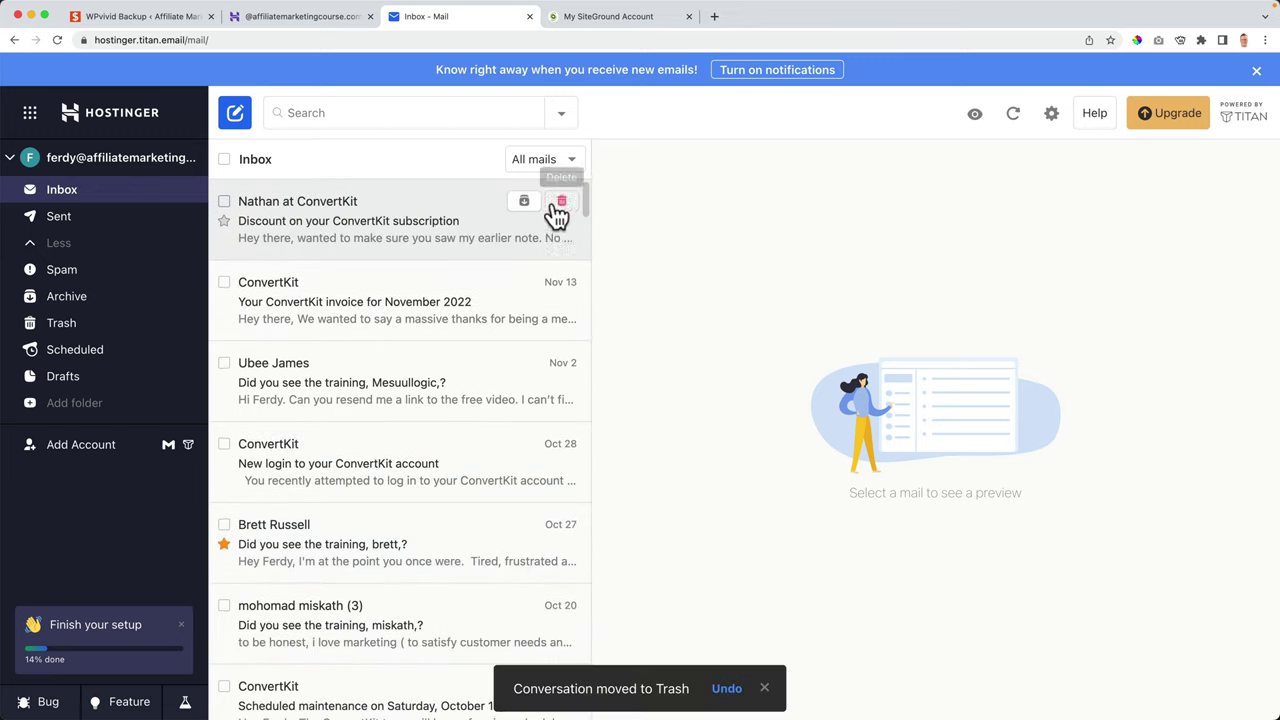
pyautogui.click(315, 221)
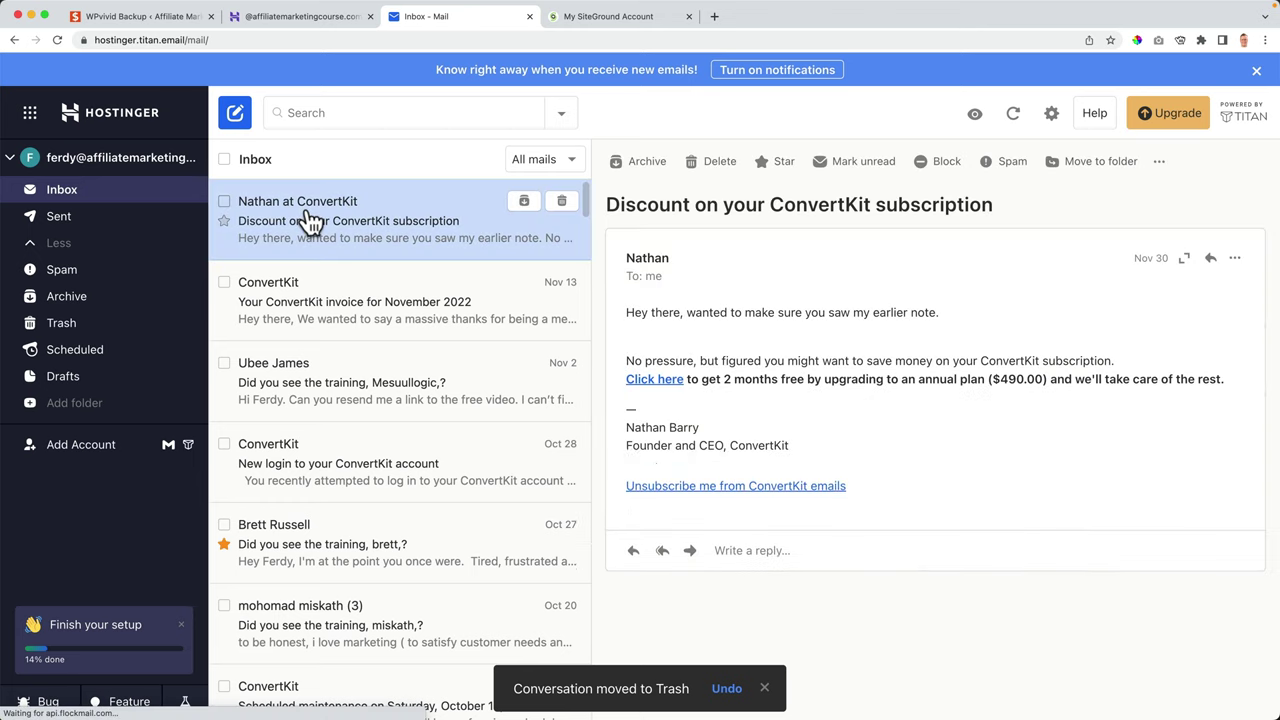
pyautogui.click(776, 161)
# Switch to Mail and delete the "Save money on your ConvertKit subscription" message from the Affiliatemarketingcourse inbox
pyautogui.moveTo(722, 703)
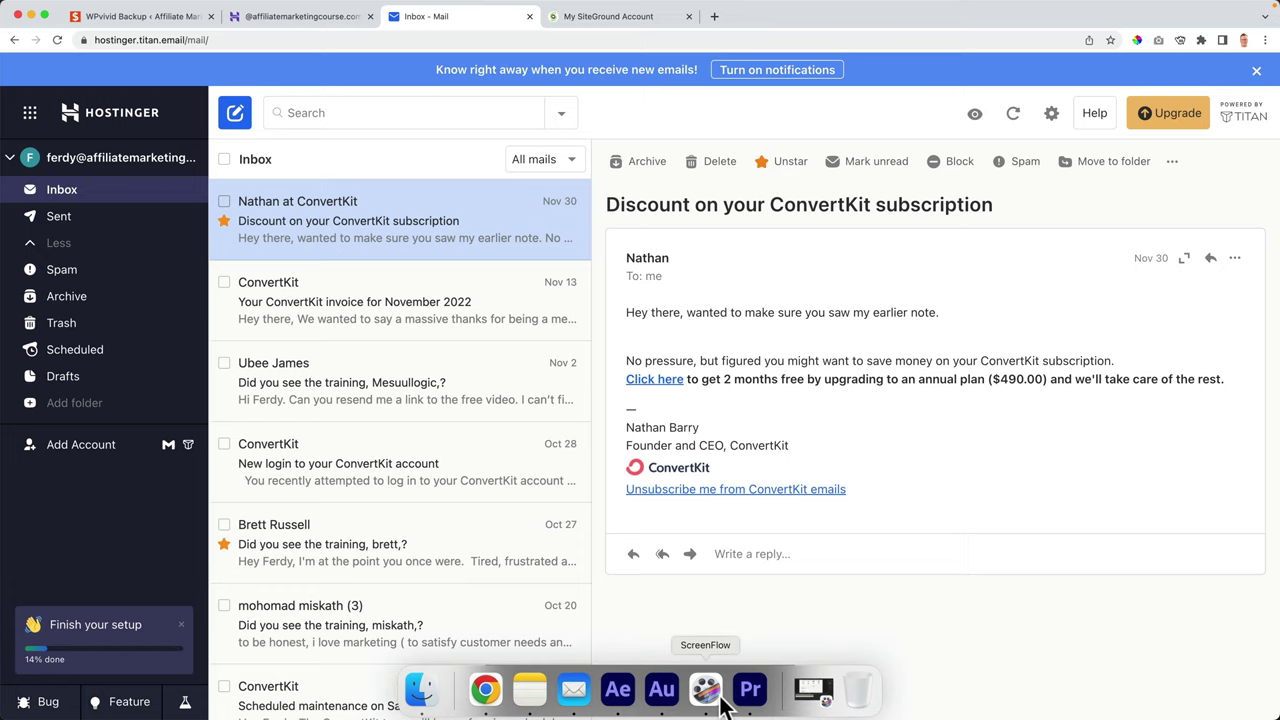
pyautogui.click(573, 689)
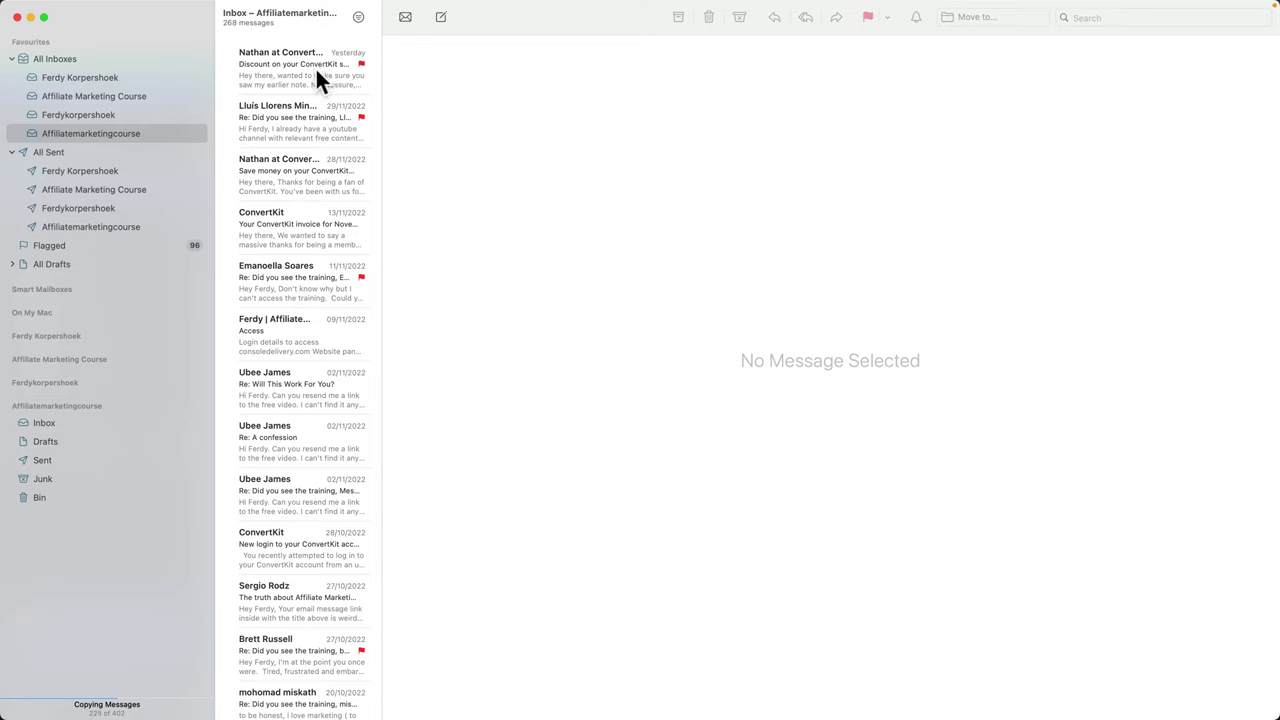
pyautogui.click(289, 185)
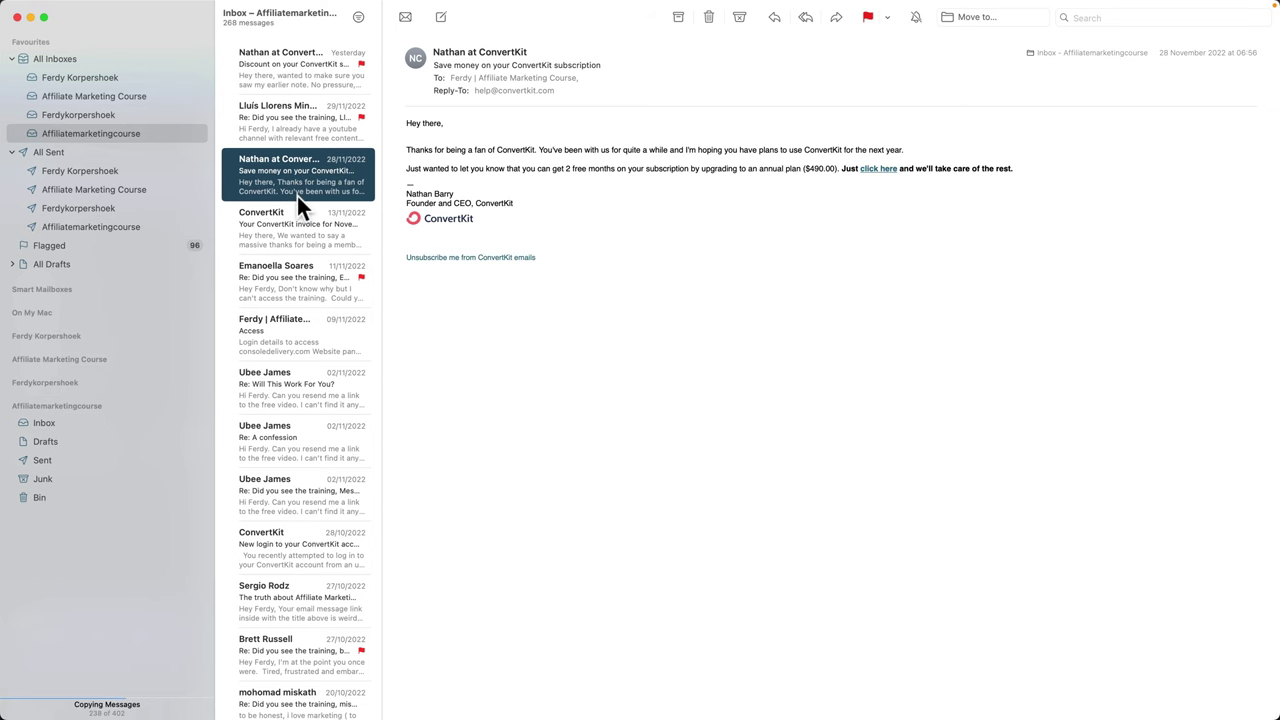
pyautogui.press('Delete')
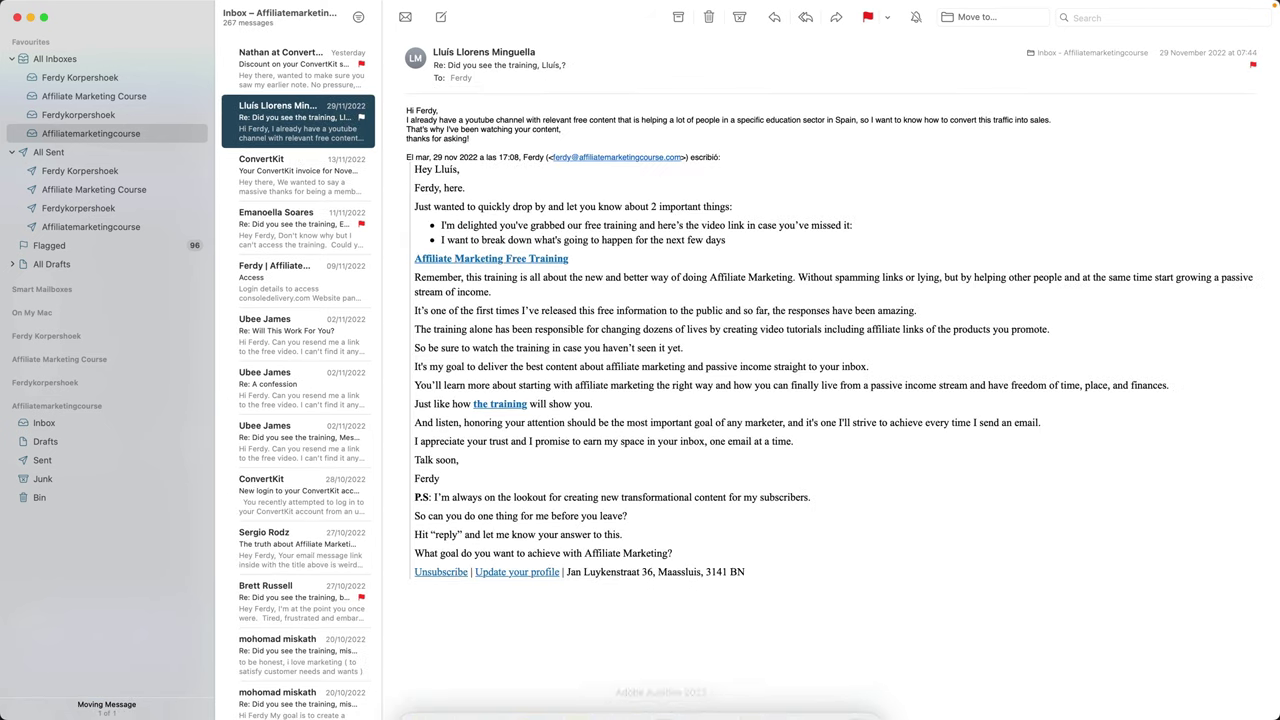
# Switch back to Chrome, check the webmail inbox against Mail, and close the webmail tab
pyautogui.moveTo(575, 700)
pyautogui.click(487, 690)
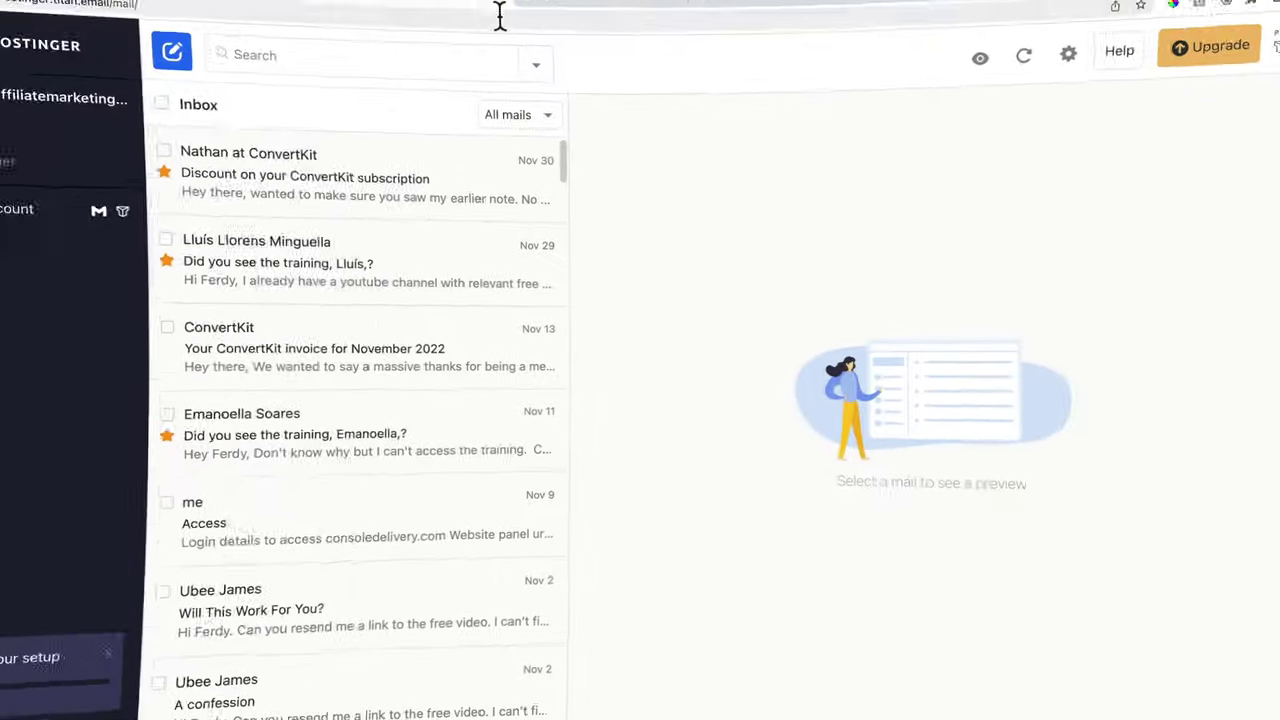
pyautogui.click(530, 16)
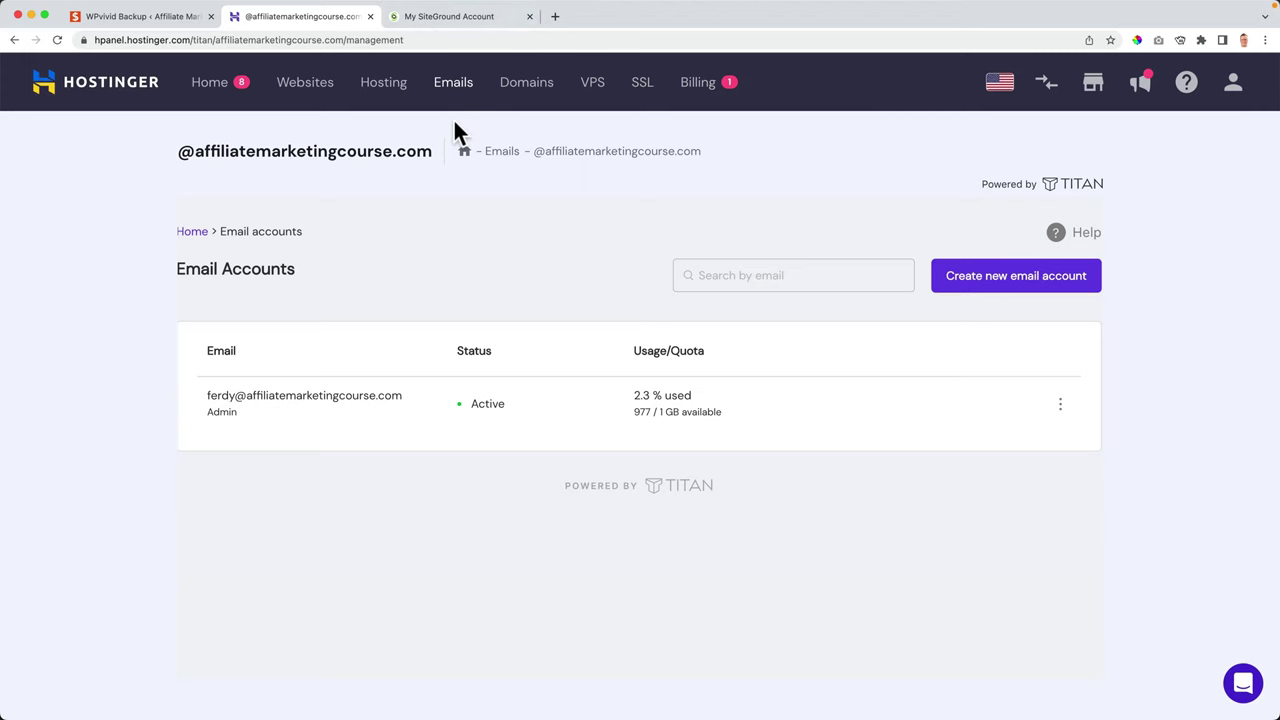
# Open the WordPress management page for affiliatemarketingcourse.com in Hostinger and launch the site's WordPress admin
pyautogui.click(315, 92)
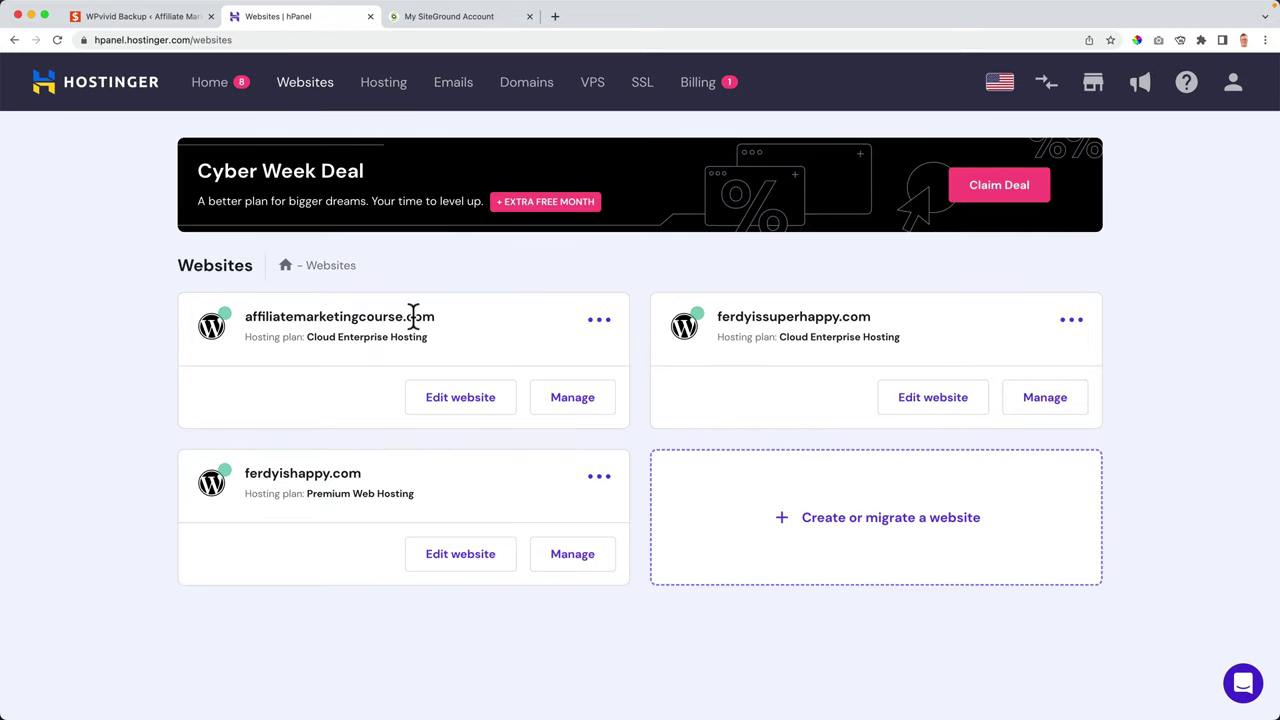
pyautogui.click(568, 400)
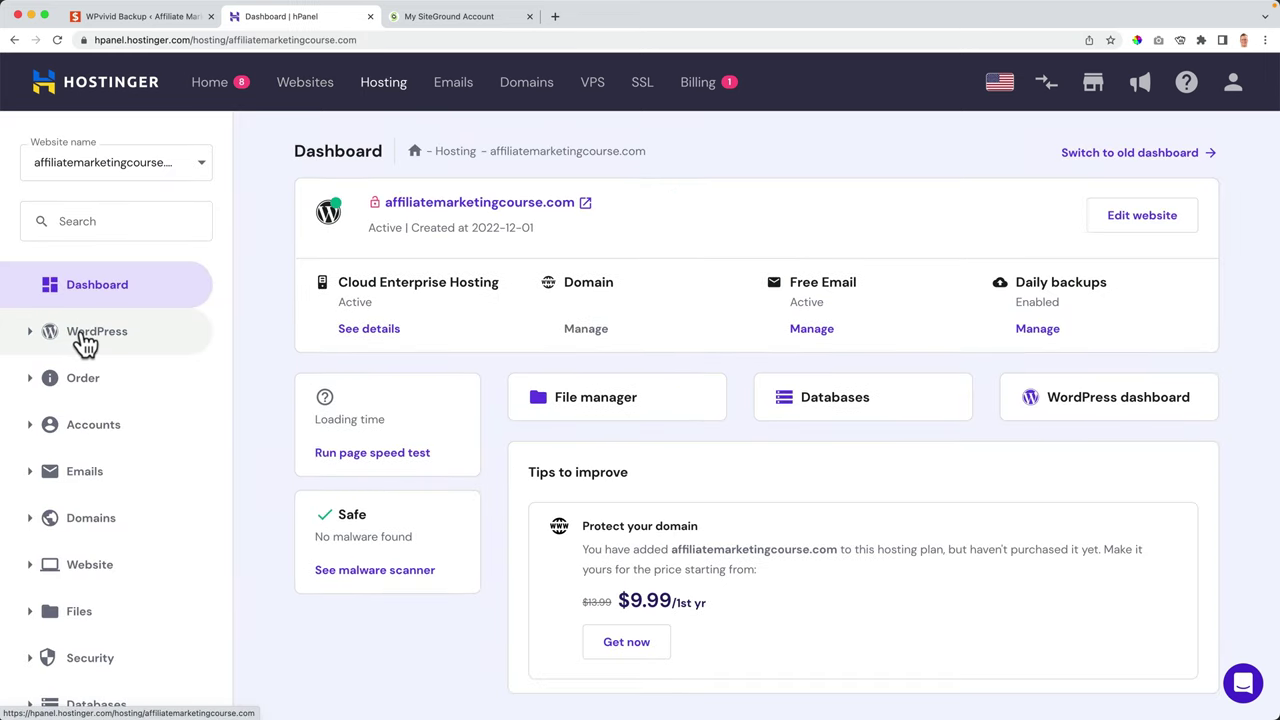
pyautogui.click(85, 337)
pyautogui.click(92, 372)
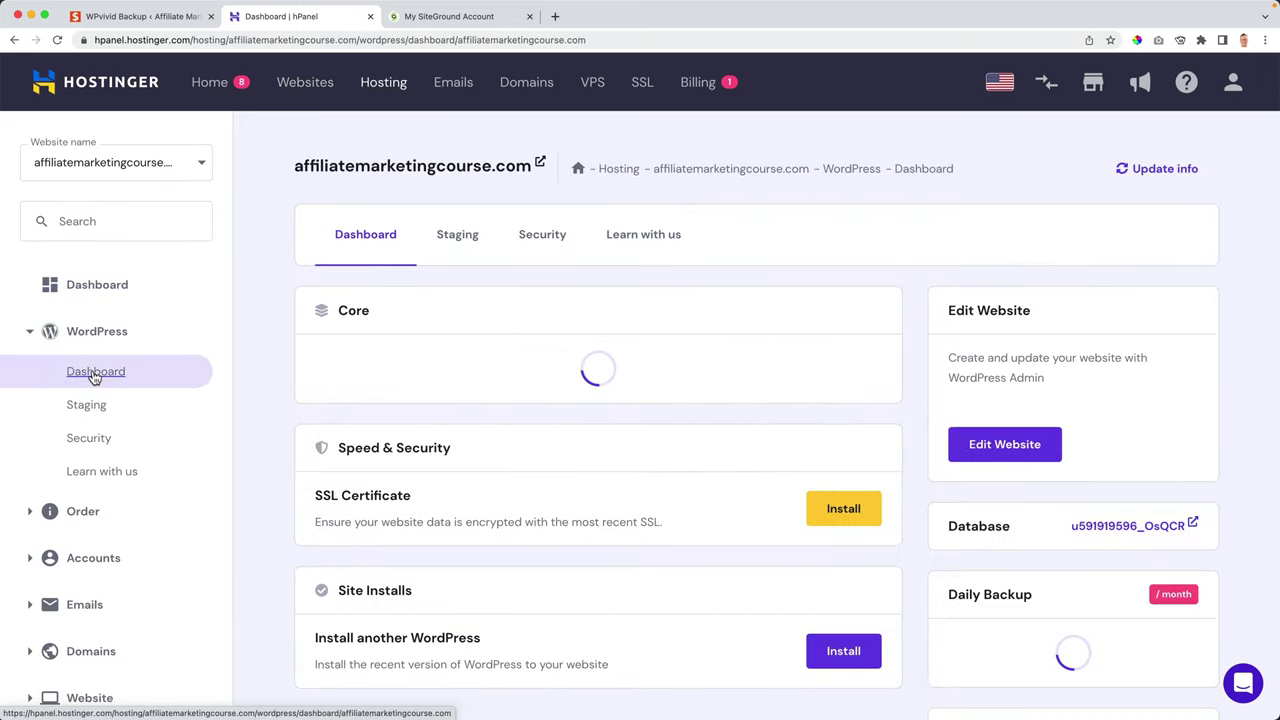
pyautogui.click(1000, 447)
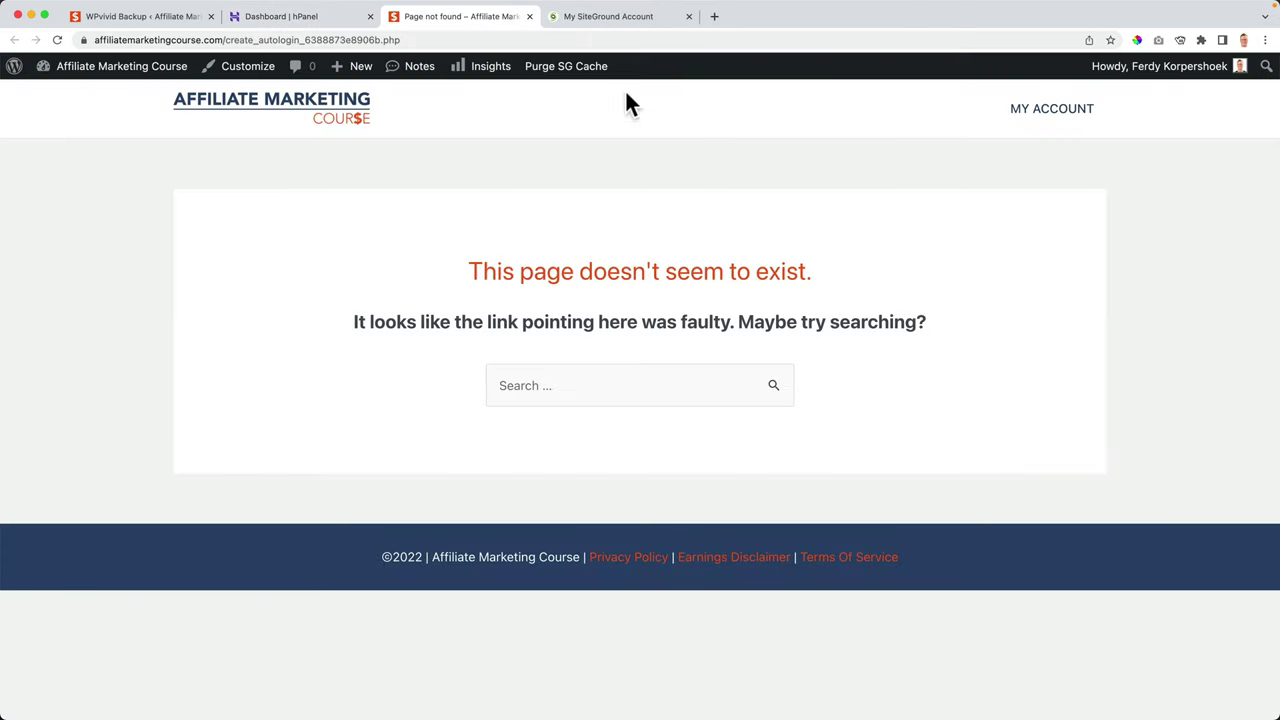
pyautogui.click(530, 17)
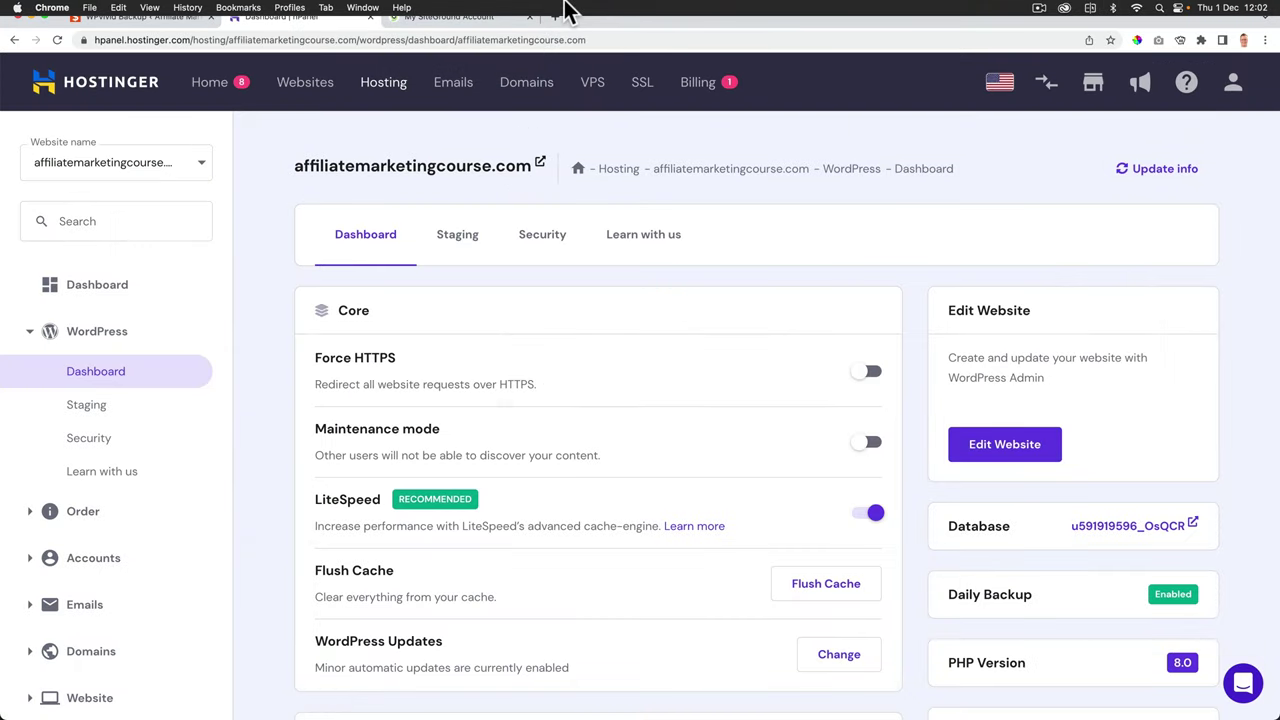
pyautogui.click(1003, 450)
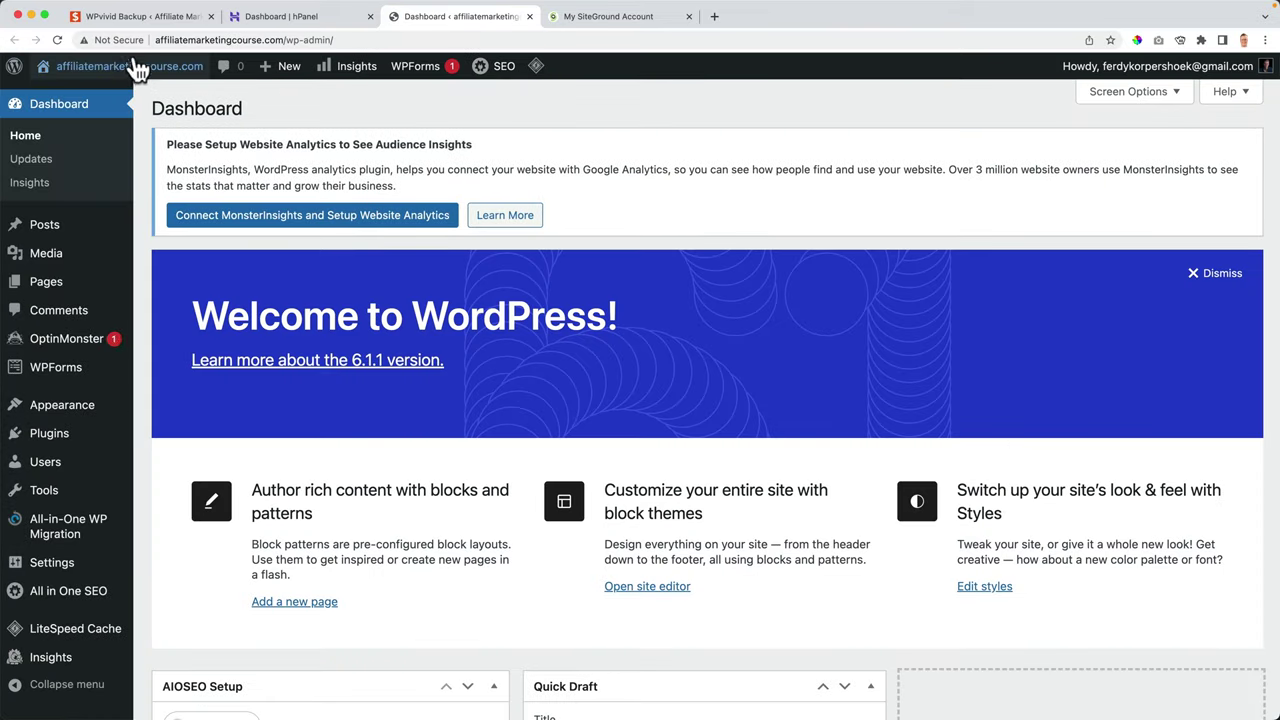
# Dismiss the WordPress welcome panel and look over the dashboard widgets
pyautogui.click(1225, 273)
pyautogui.scroll(-15, 360, 316)
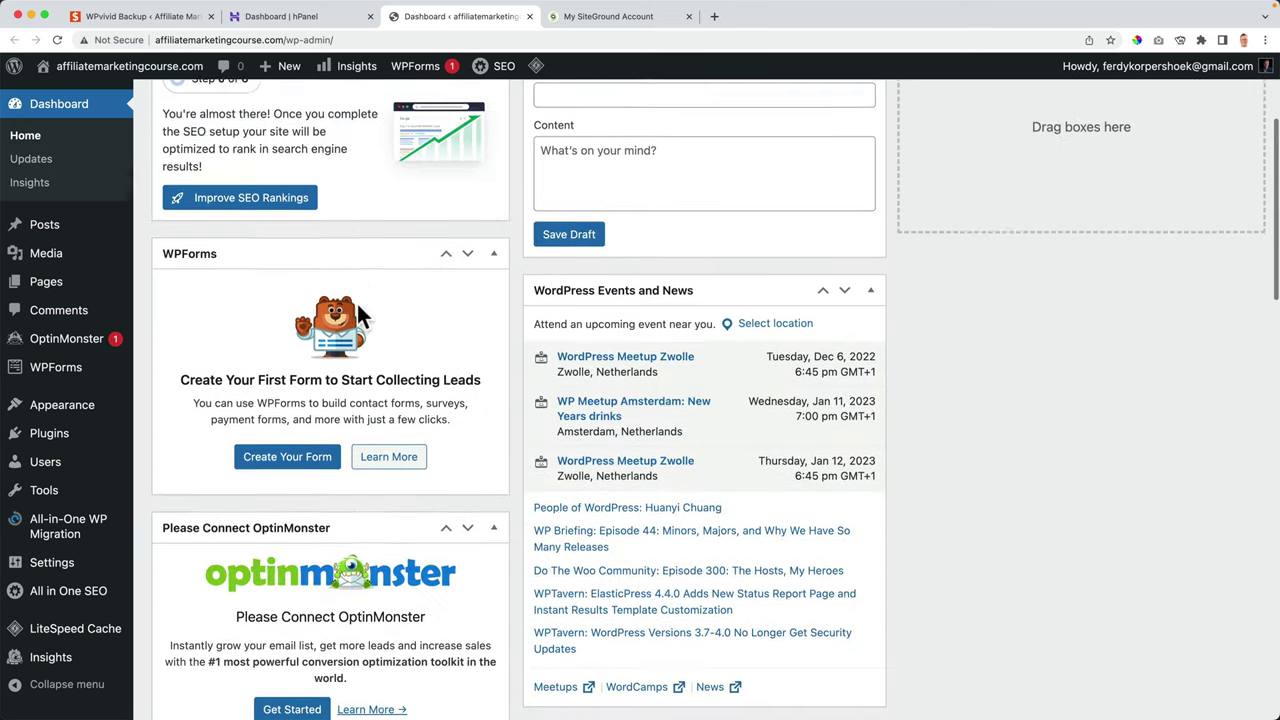
pyautogui.scroll(15, 363, 294)
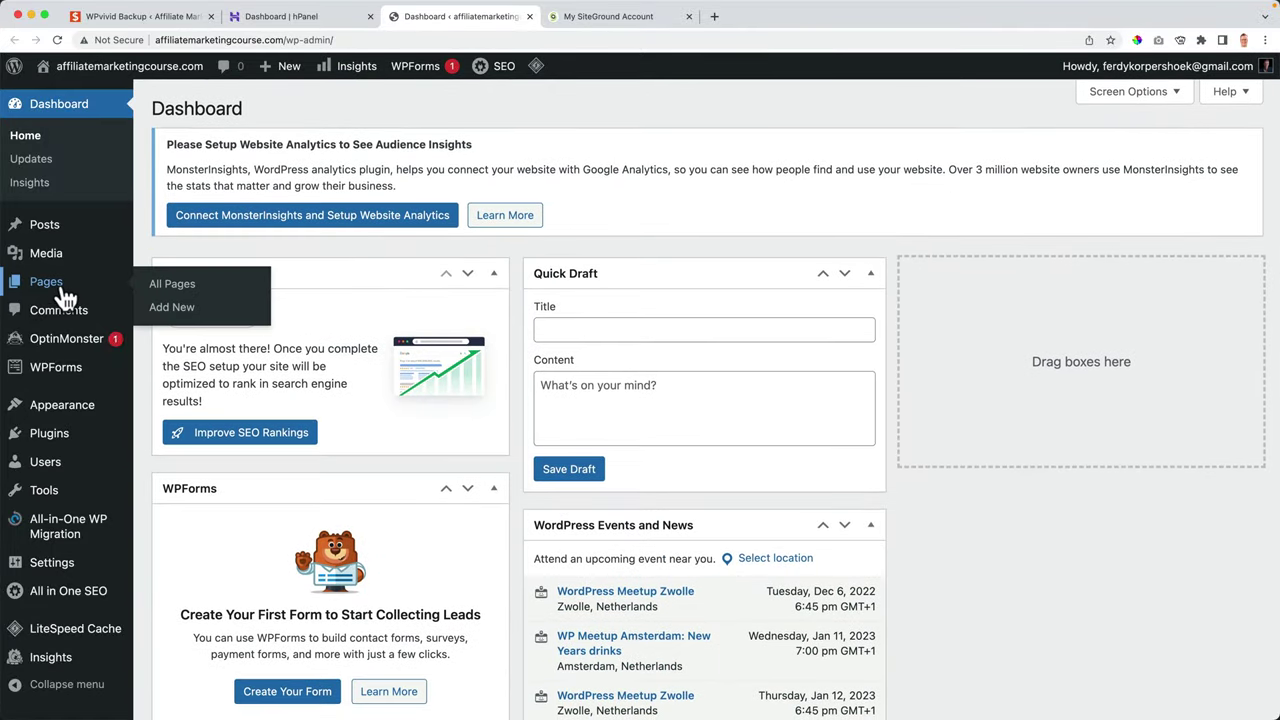
# Move the Privacy Policy and Sample Page pages to the trash and permanently delete them
pyautogui.click(60, 289)
pyautogui.scroll(-2, 183, 310)
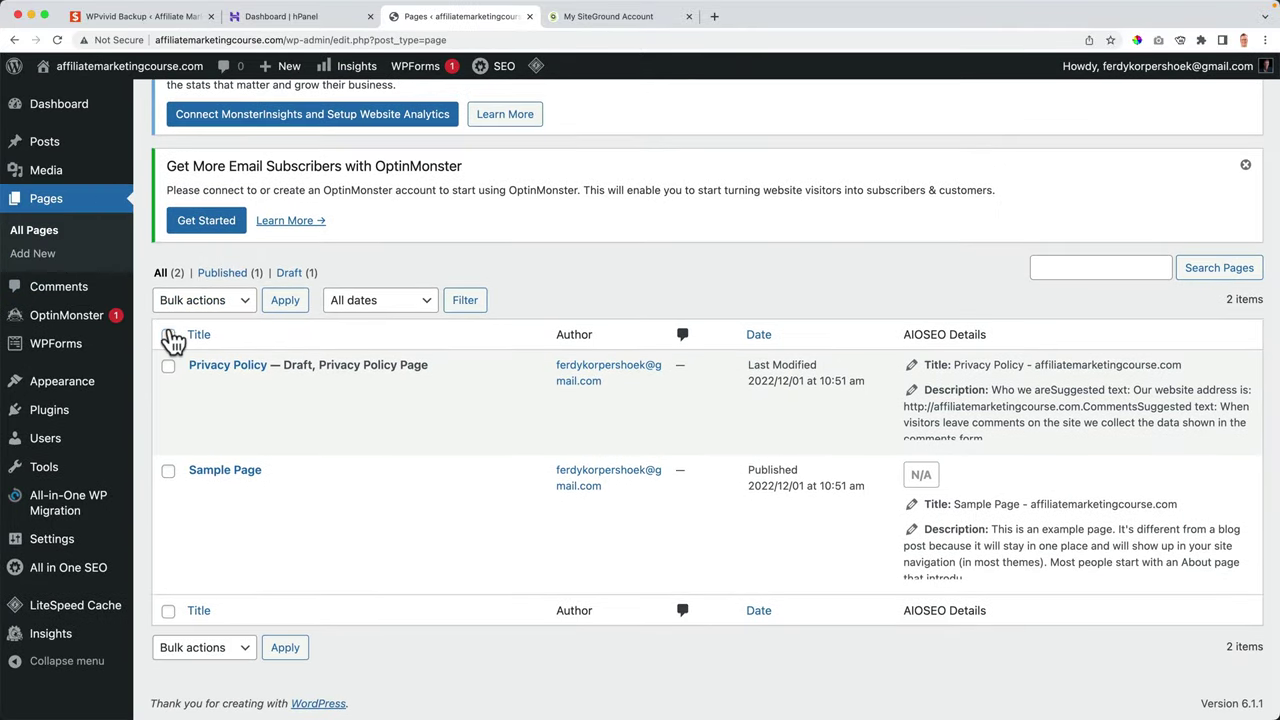
pyautogui.click(168, 333)
pyautogui.click(183, 301)
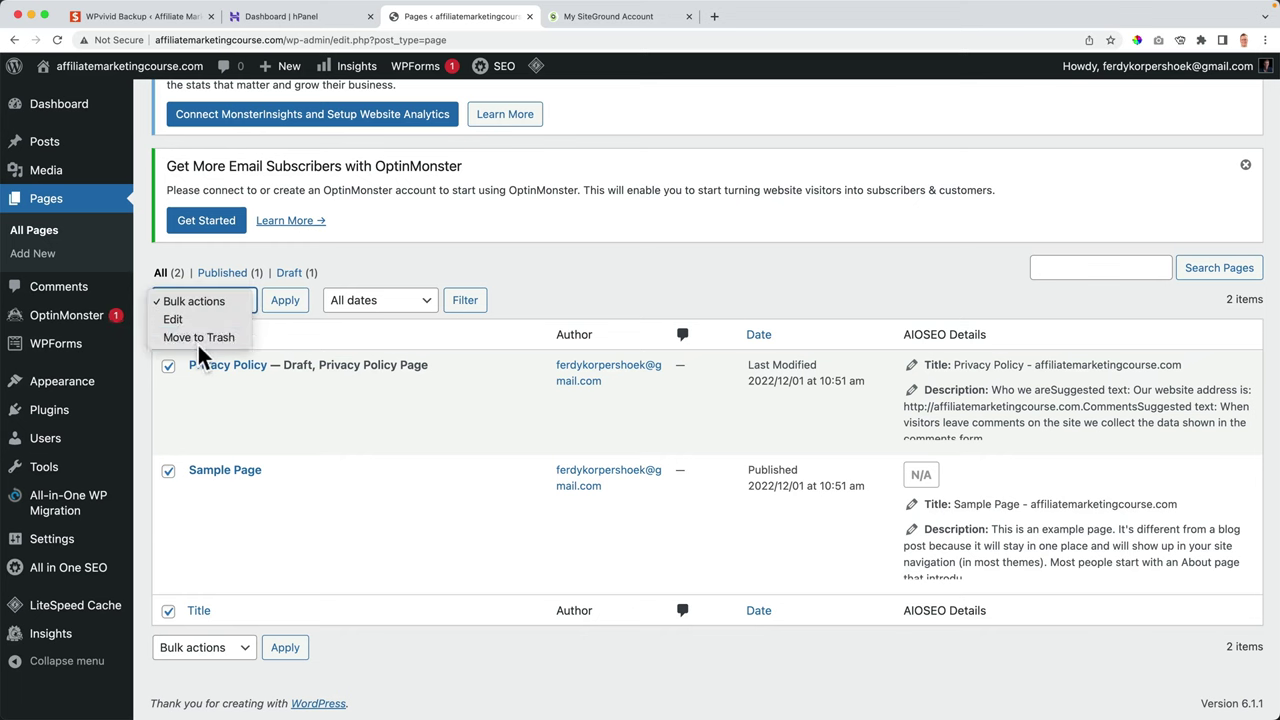
pyautogui.click(282, 298)
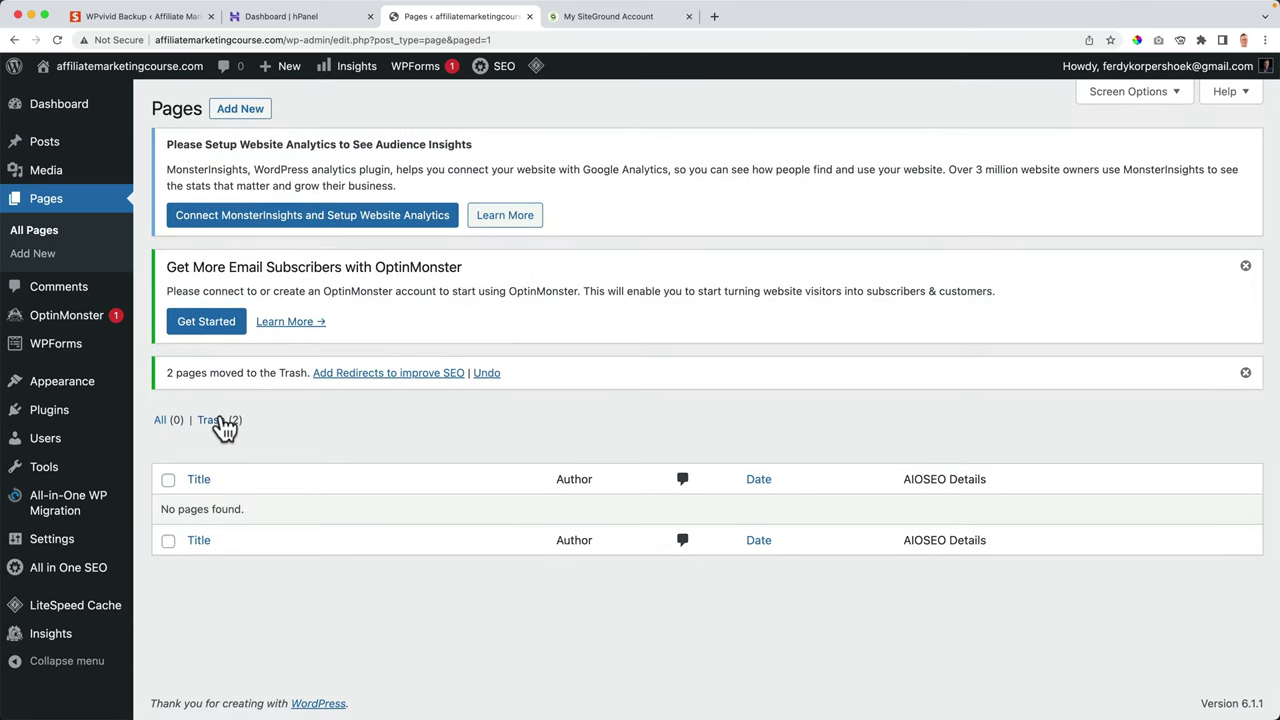
pyautogui.click(212, 420)
pyautogui.click(567, 404)
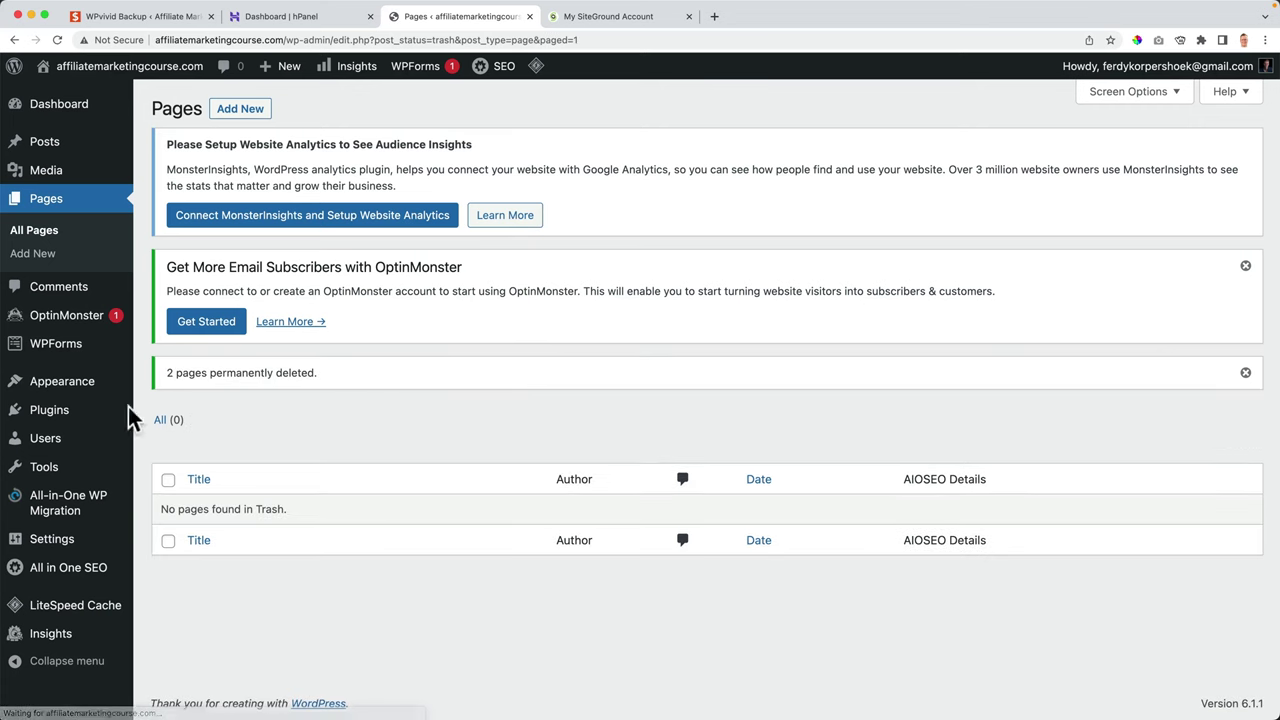
# Open the installed plugins list and deactivate all plugins in bulk
pyautogui.moveTo(63, 418)
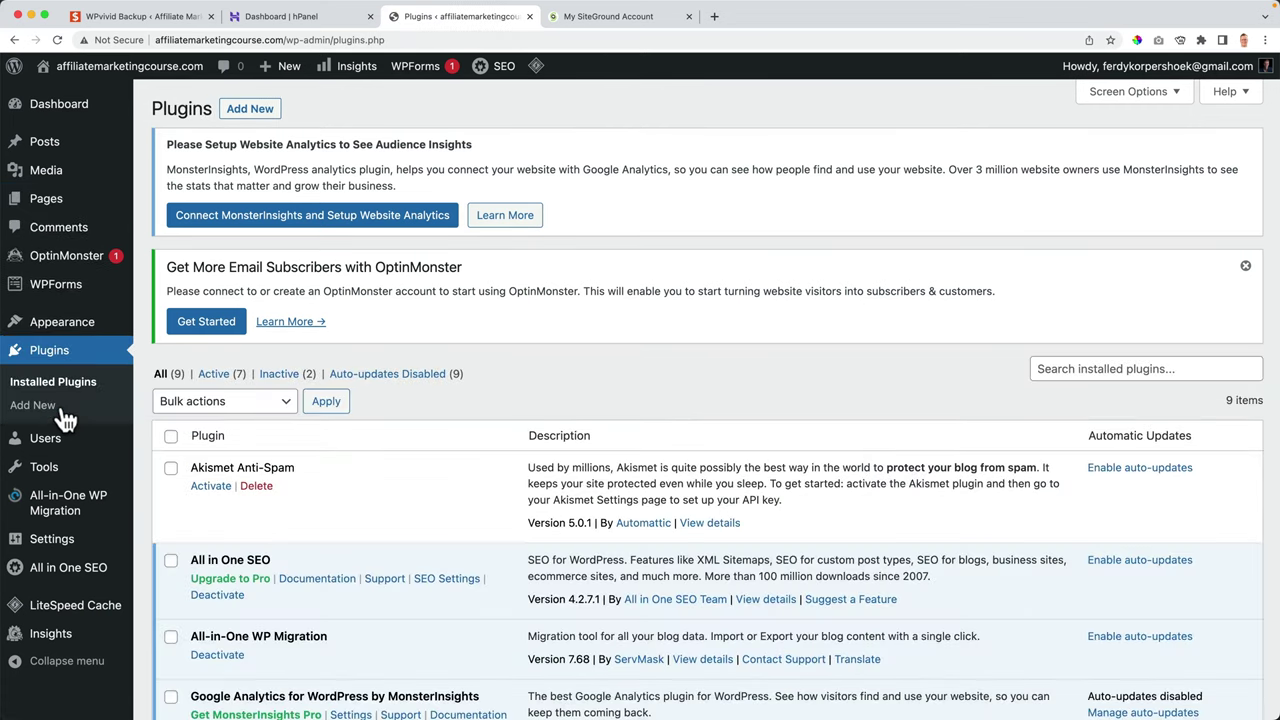
pyautogui.click(171, 438)
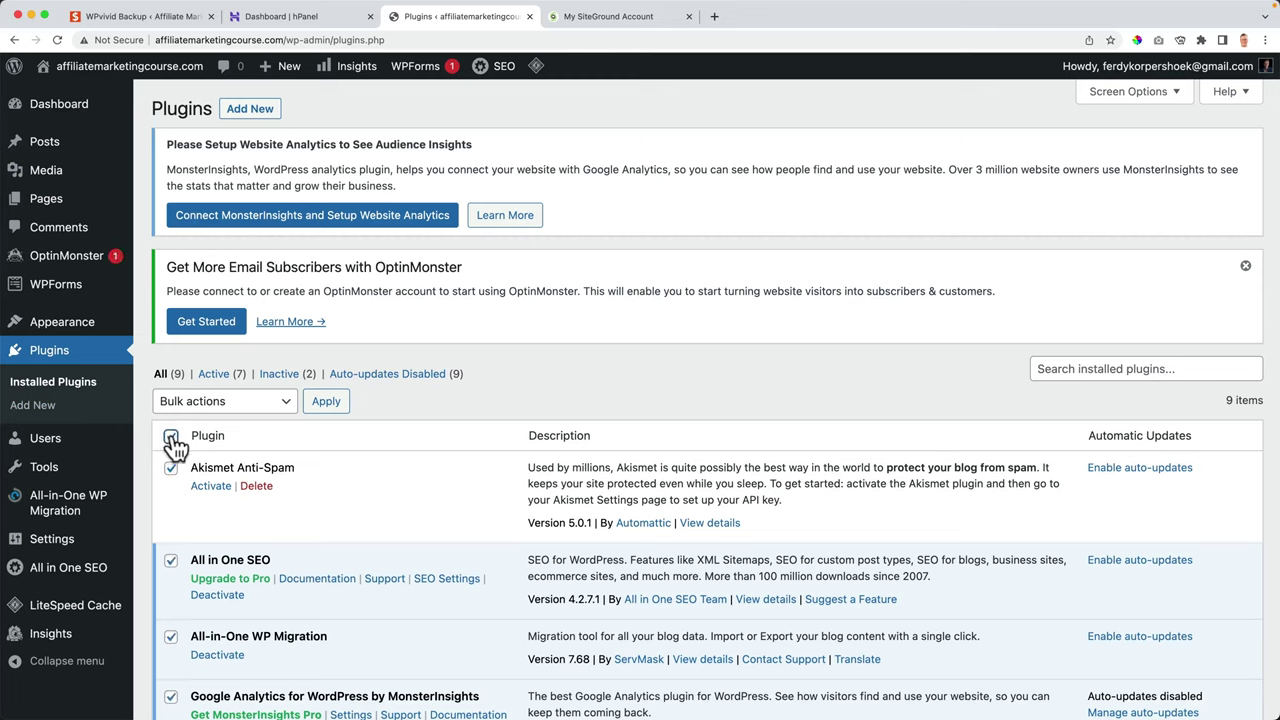
pyautogui.click(192, 401)
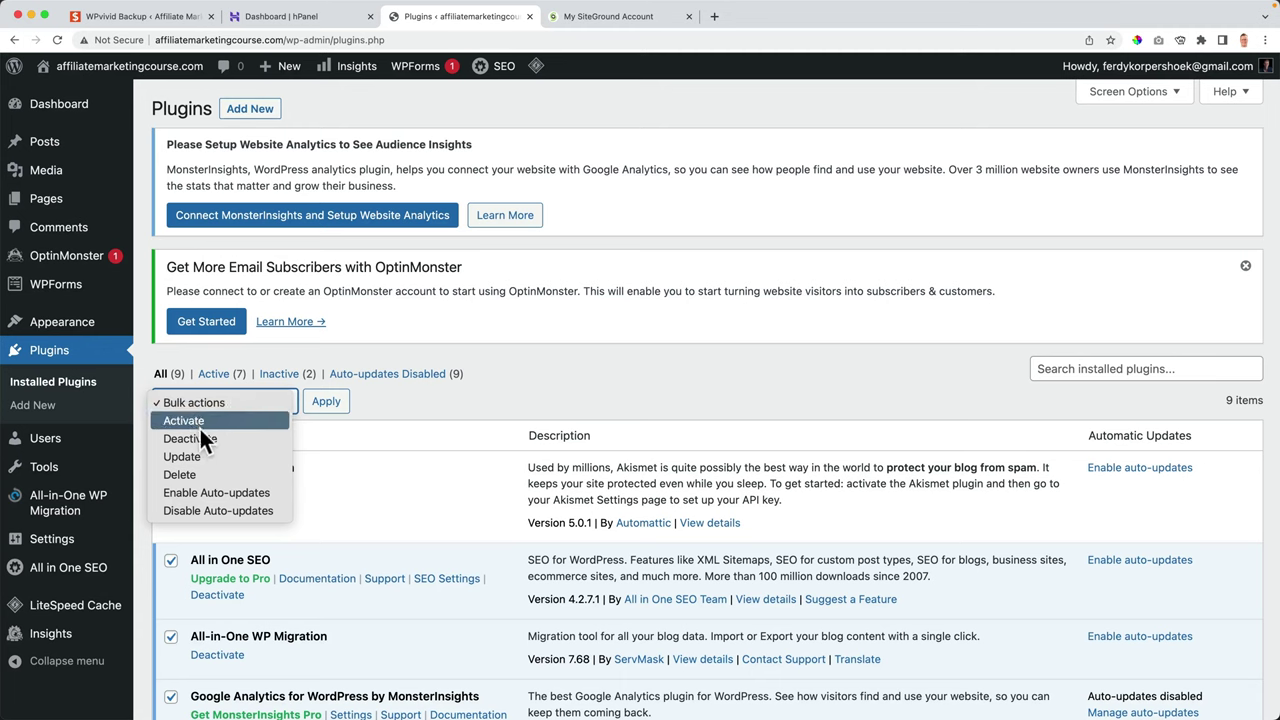
pyautogui.click(202, 434)
pyautogui.click(327, 408)
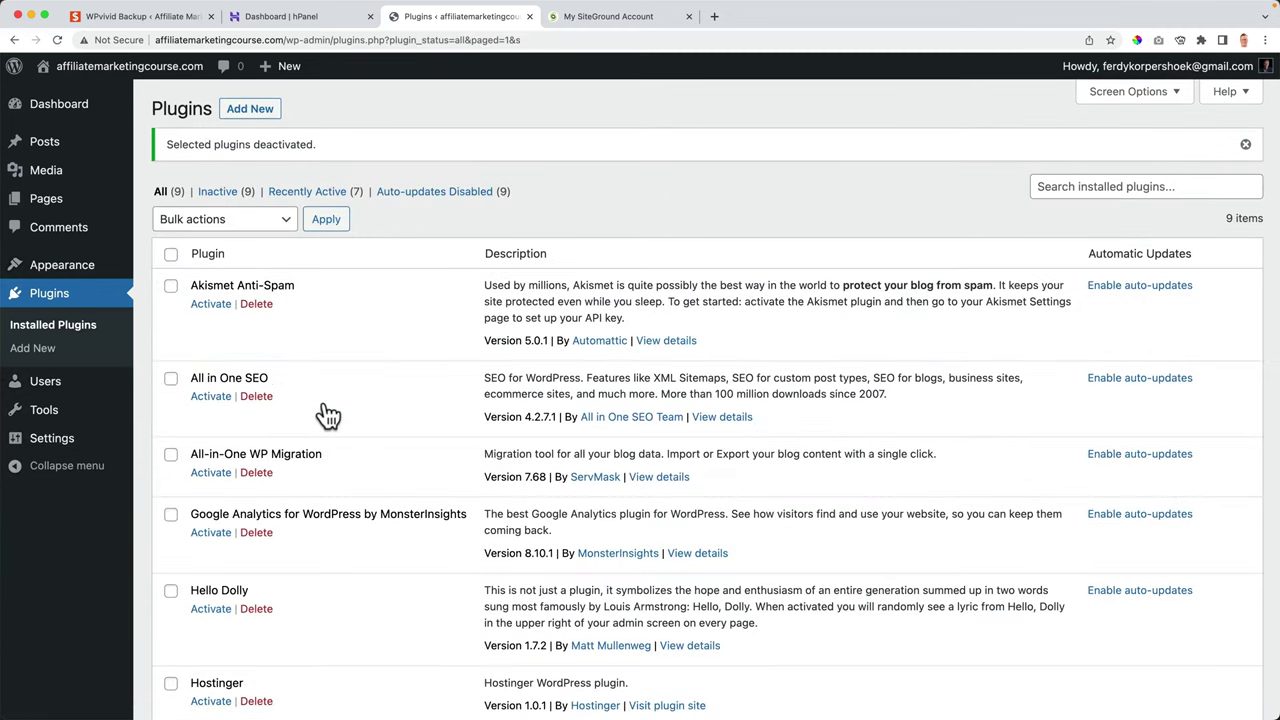
# Bulk-delete every installed plugin except All-in-One WP Migration, and activate All-in-One WP Migration
pyautogui.click(171, 256)
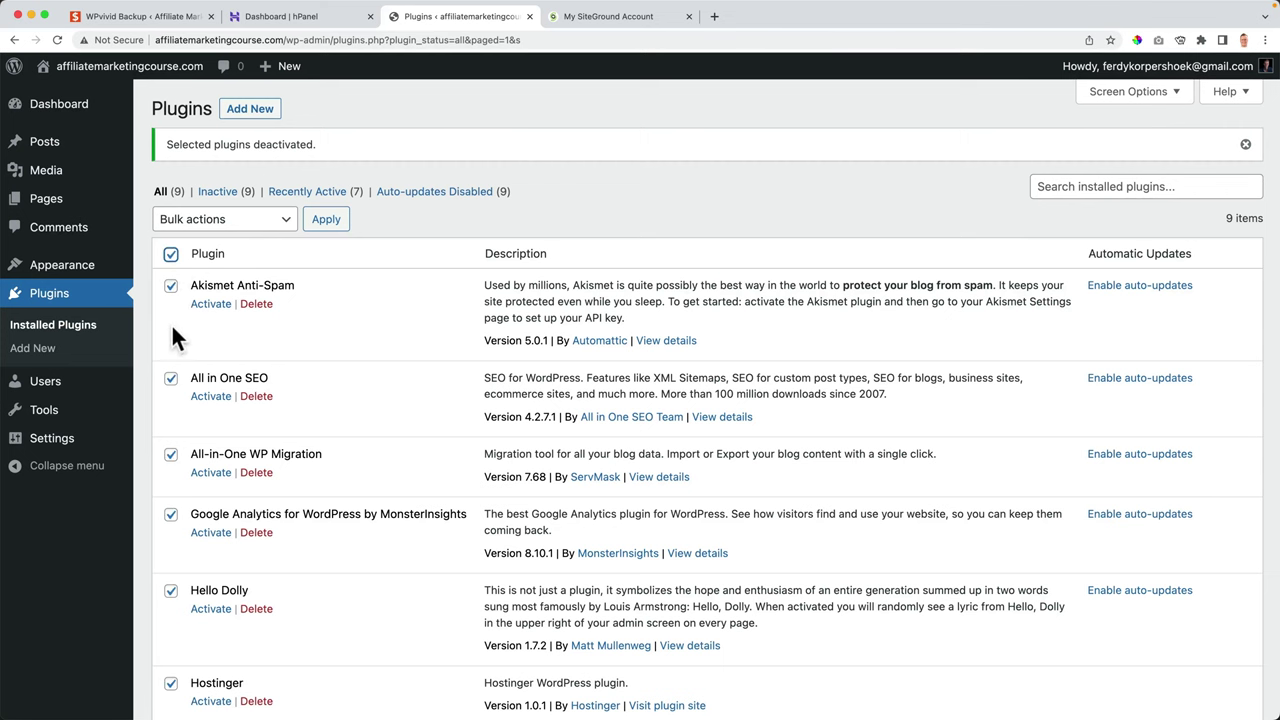
pyautogui.scroll(-1, 174, 338)
pyautogui.click(171, 434)
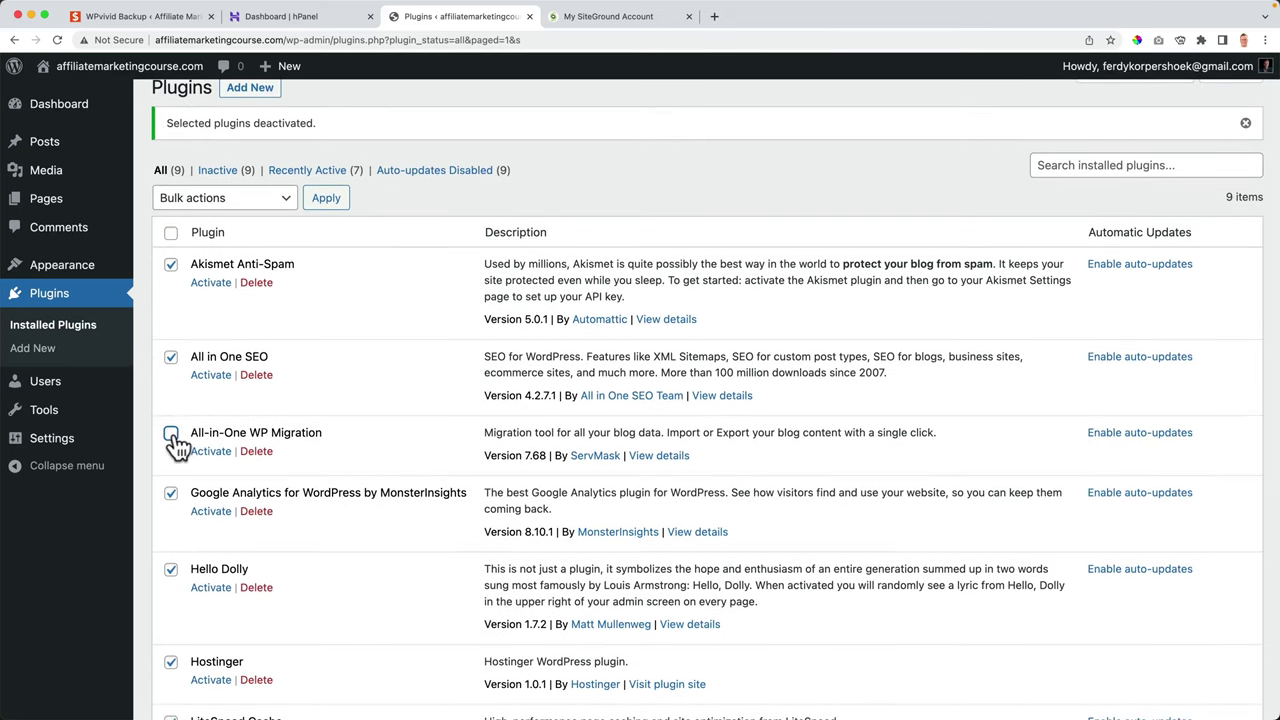
pyautogui.click(252, 200)
pyautogui.click(208, 265)
pyautogui.click(322, 206)
pyautogui.press('Return')
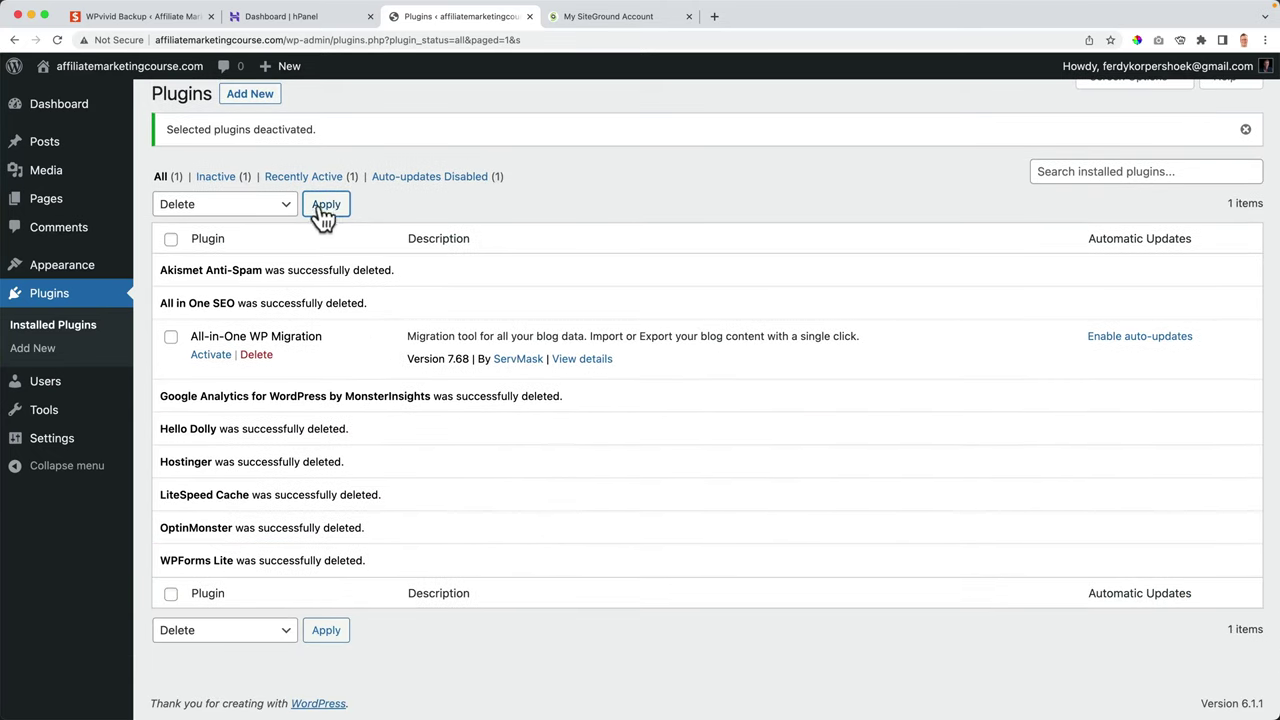
pyautogui.click(212, 356)
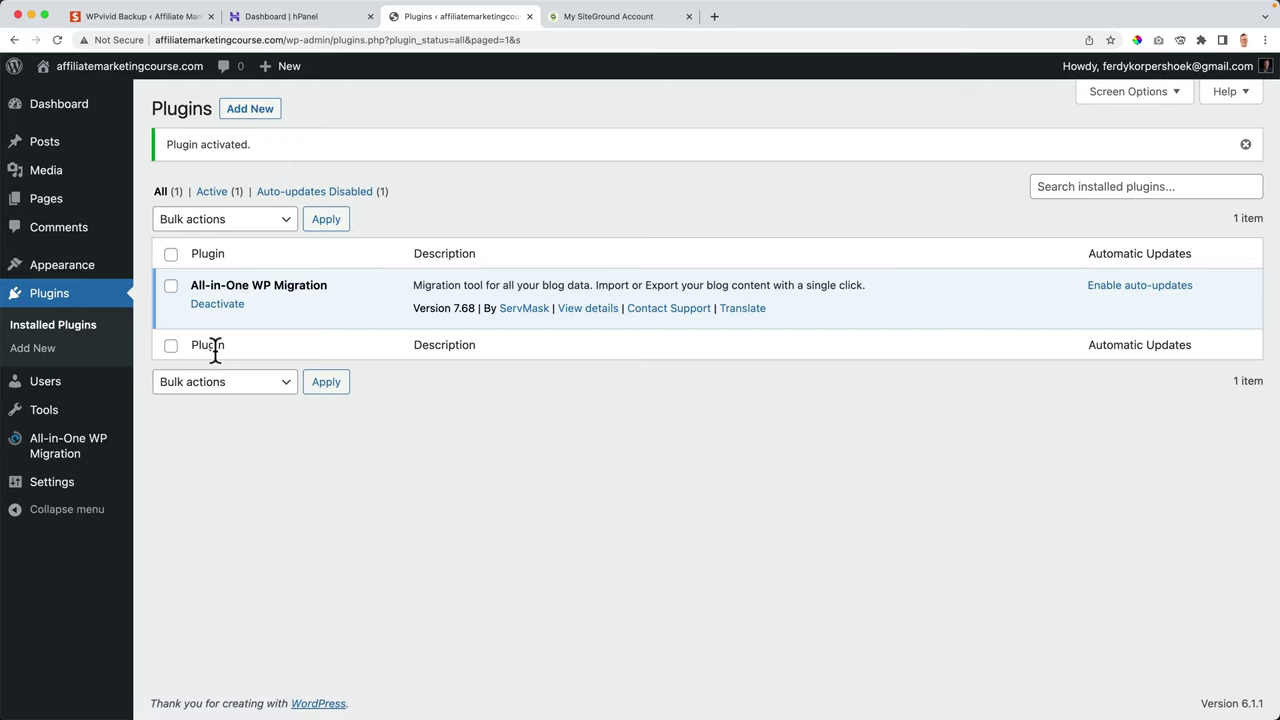
pyautogui.moveTo(72, 453)
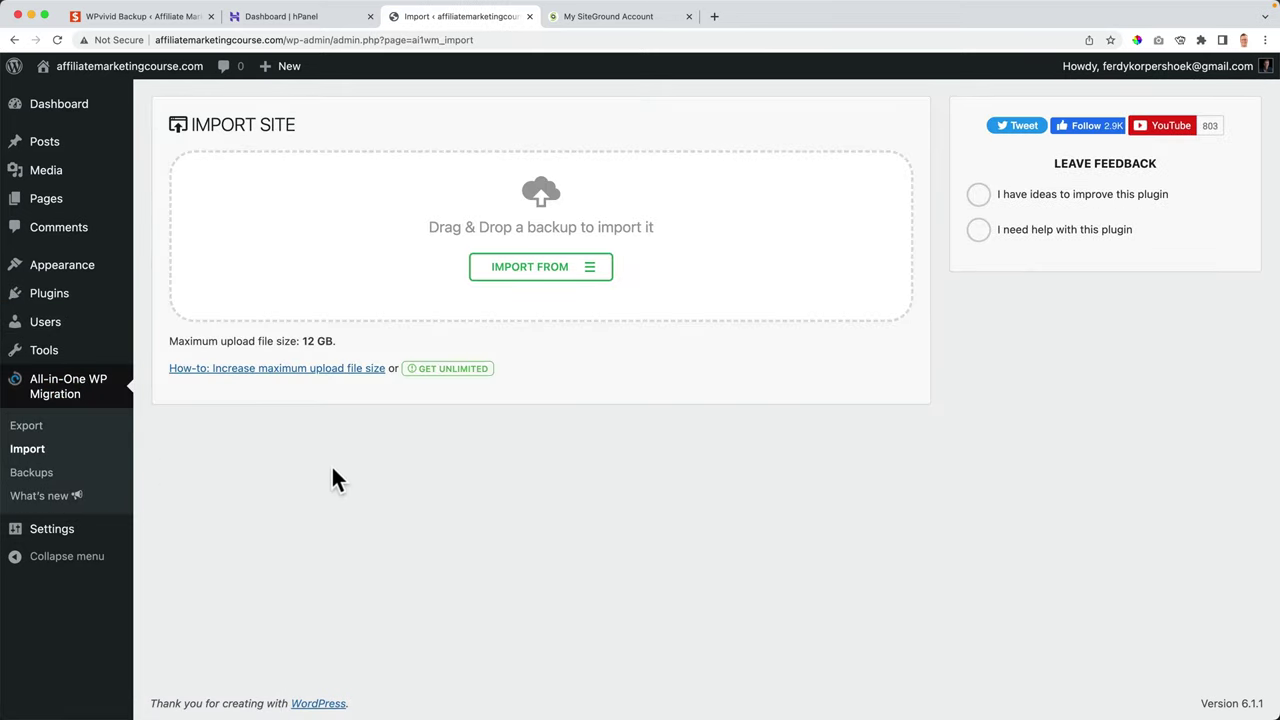
pyautogui.click(586, 270)
pyautogui.click(510, 294)
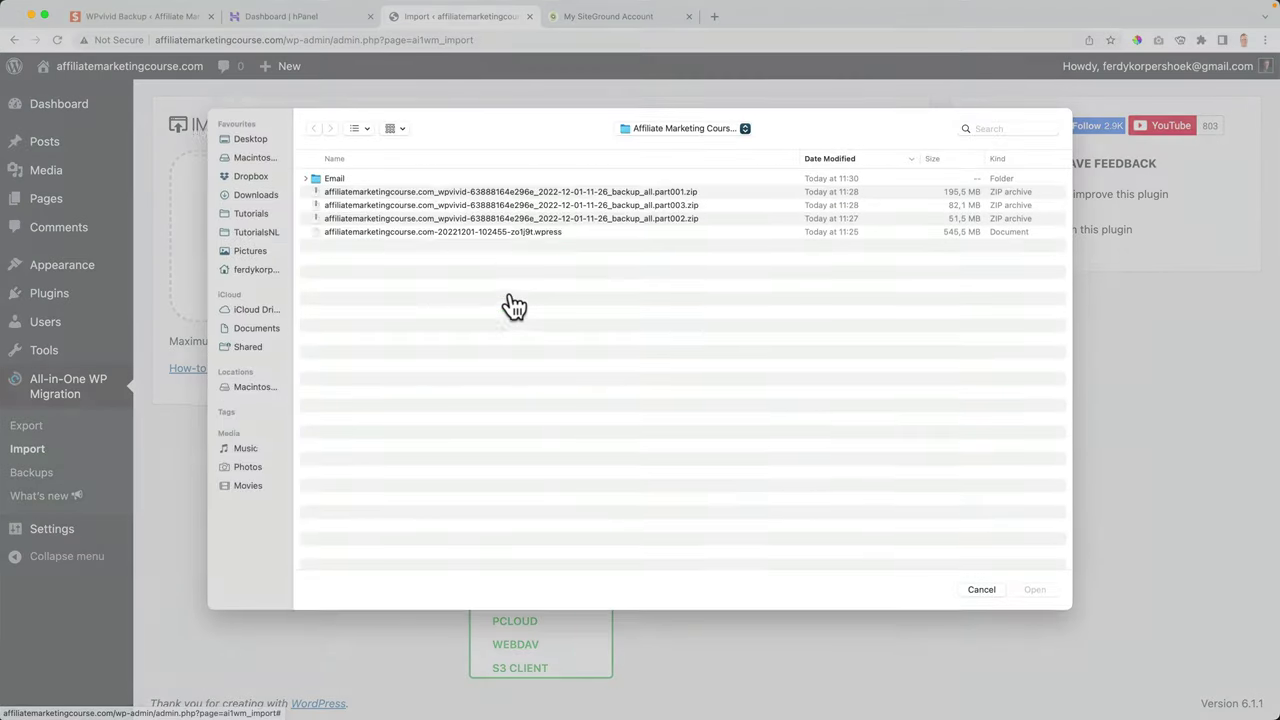
pyautogui.click(516, 231)
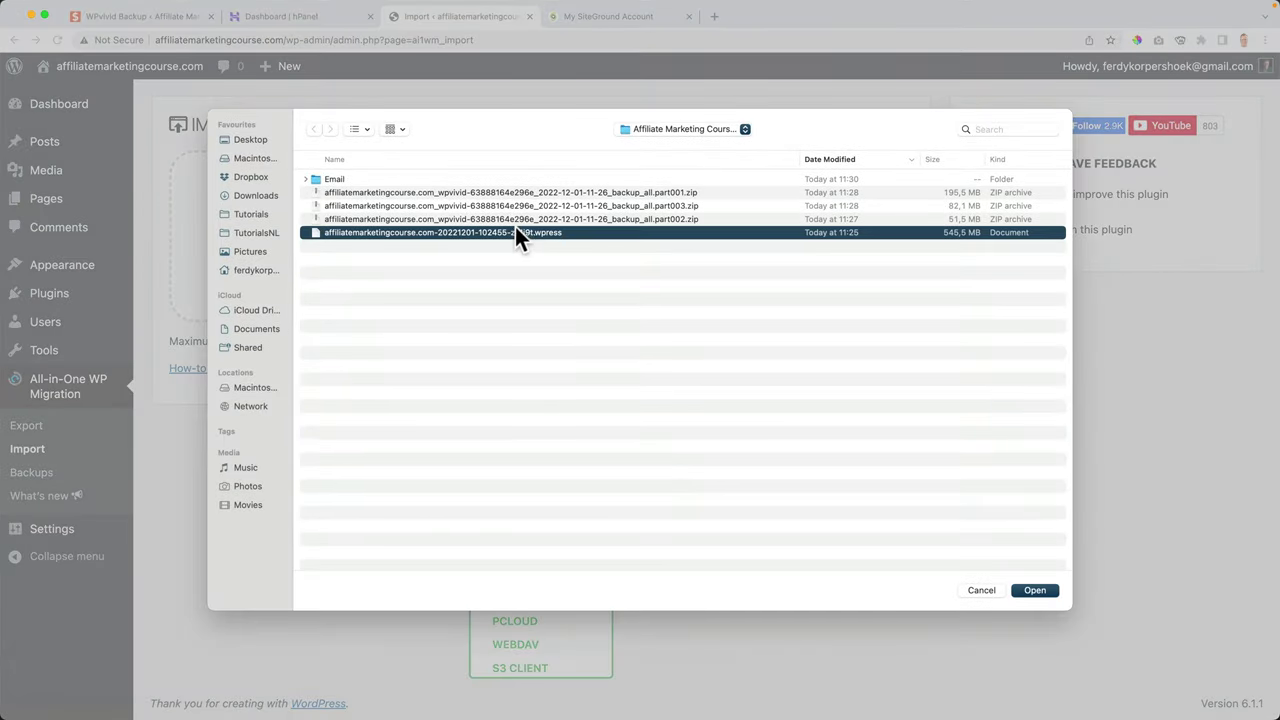
pyautogui.click(980, 590)
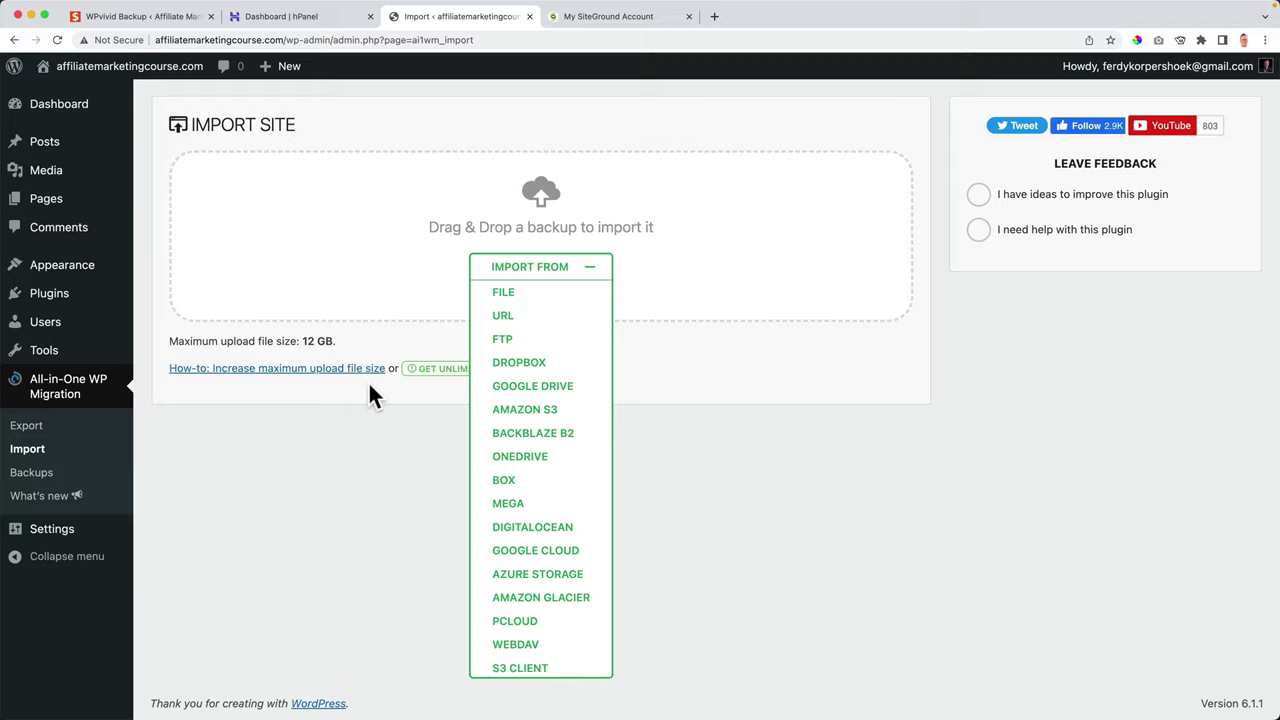
pyautogui.click(592, 270)
# Search the plugin directory for wpvivid, then install and activate Migration, Backup, Staging – WPvivid
pyautogui.moveTo(57, 291)
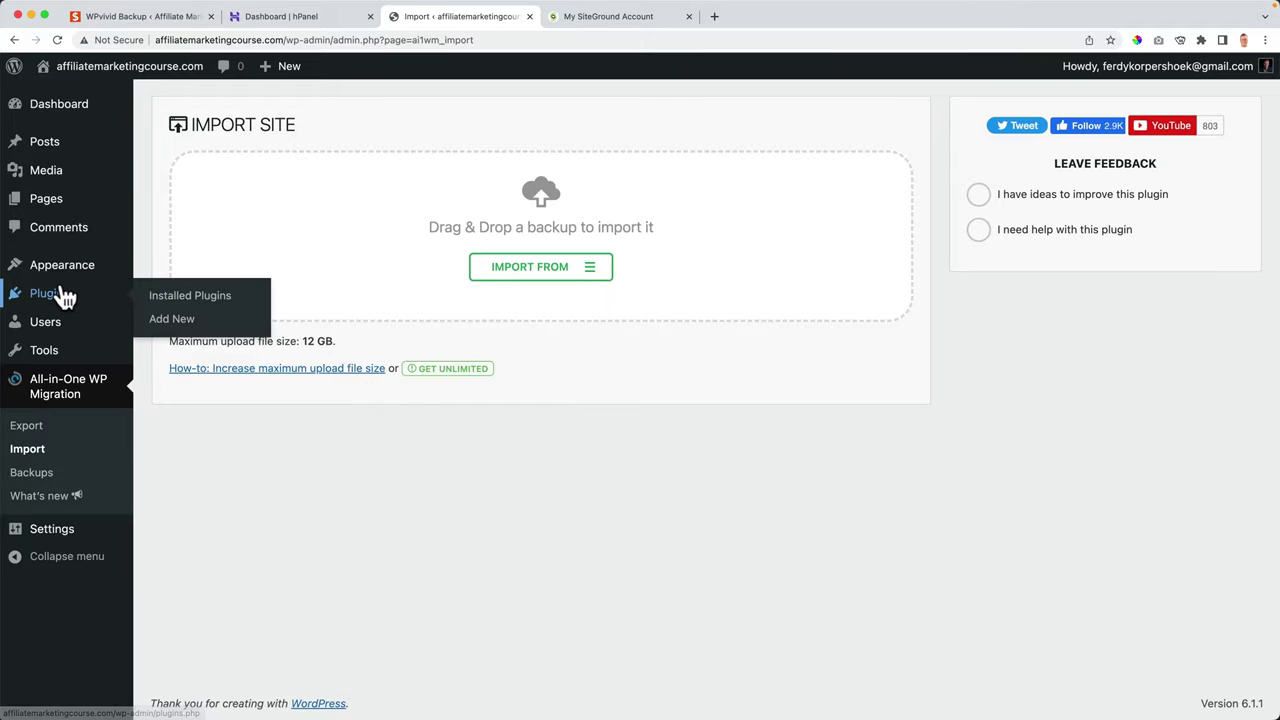
pyautogui.click(172, 320)
pyautogui.click(1050, 153)
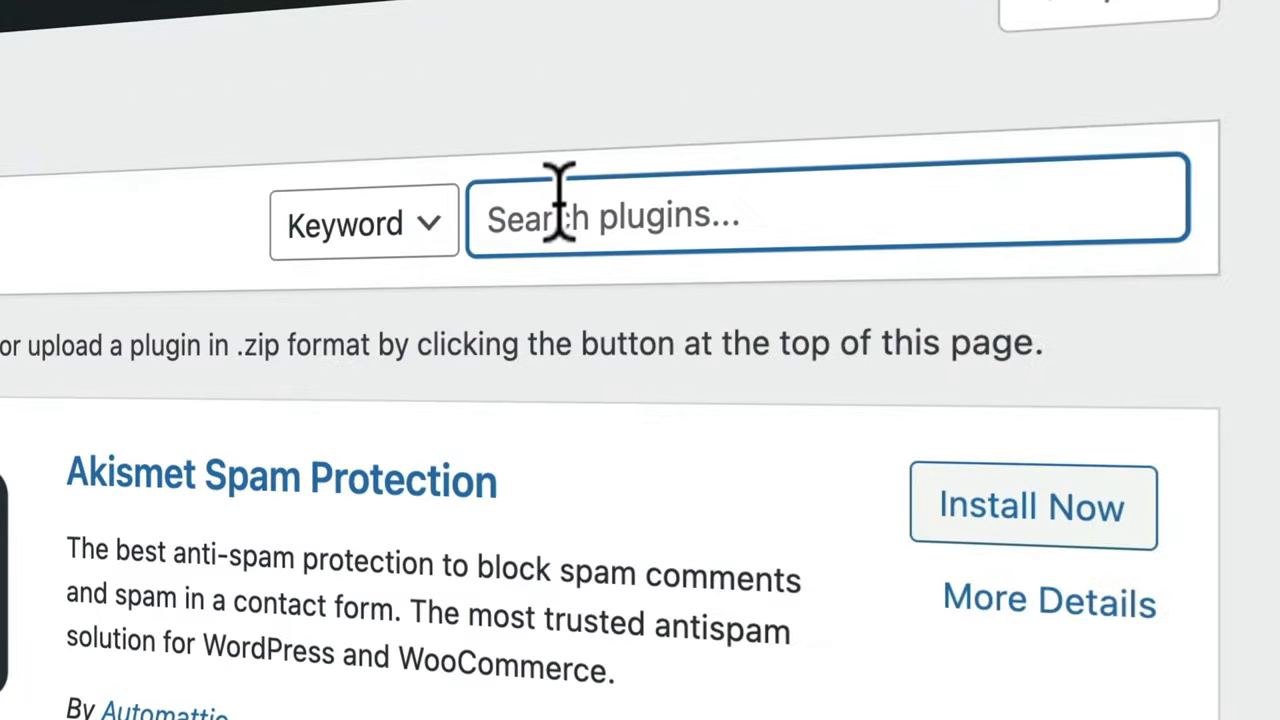
pyautogui.write('wpvivid')
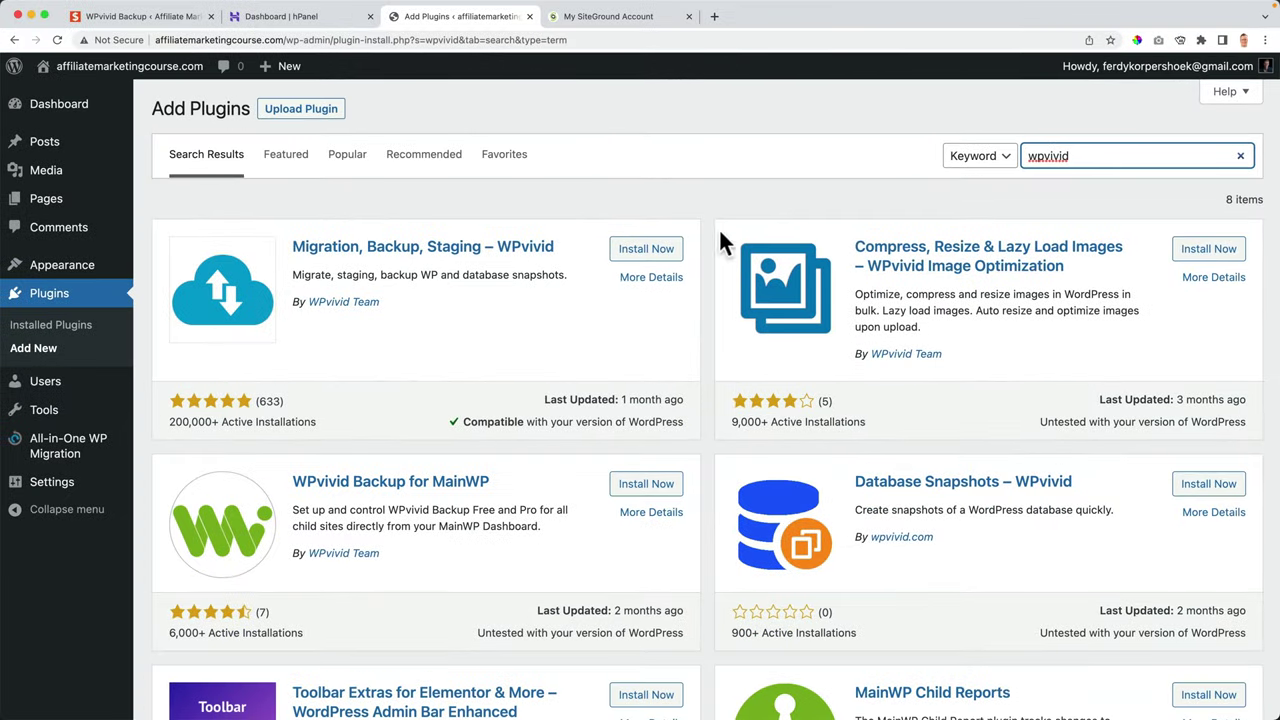
pyautogui.click(645, 250)
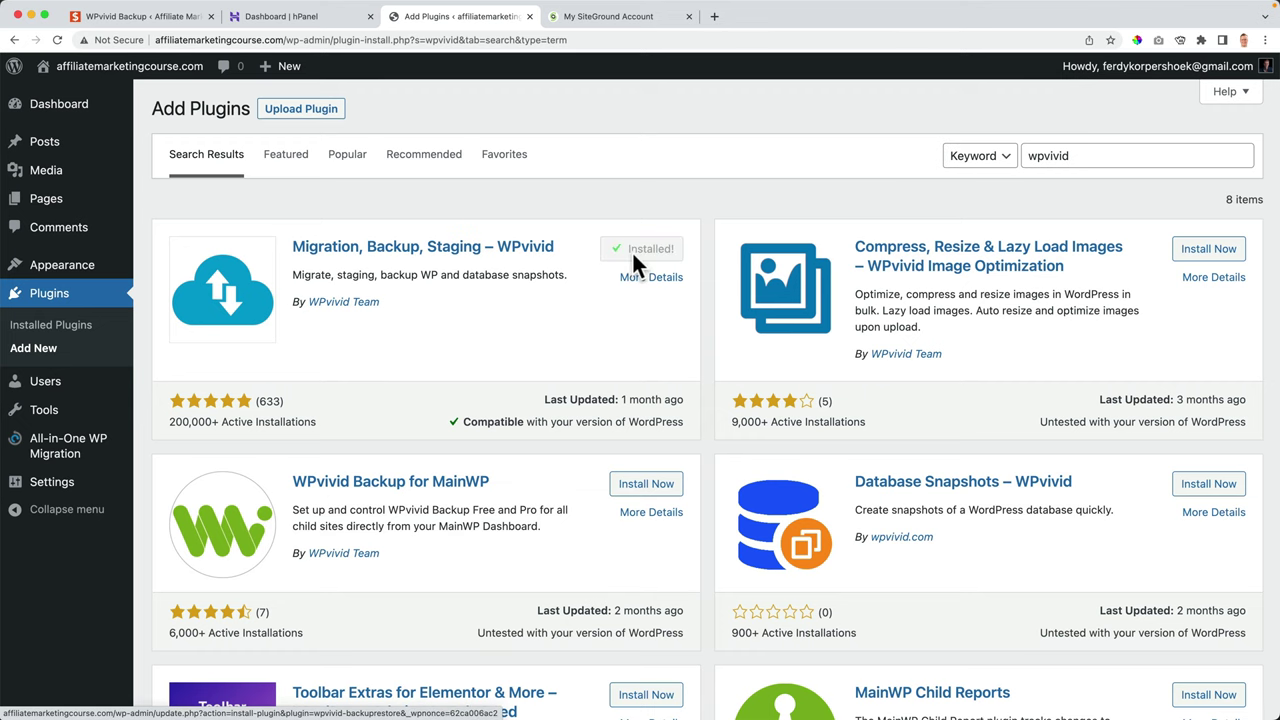
pyautogui.click(650, 258)
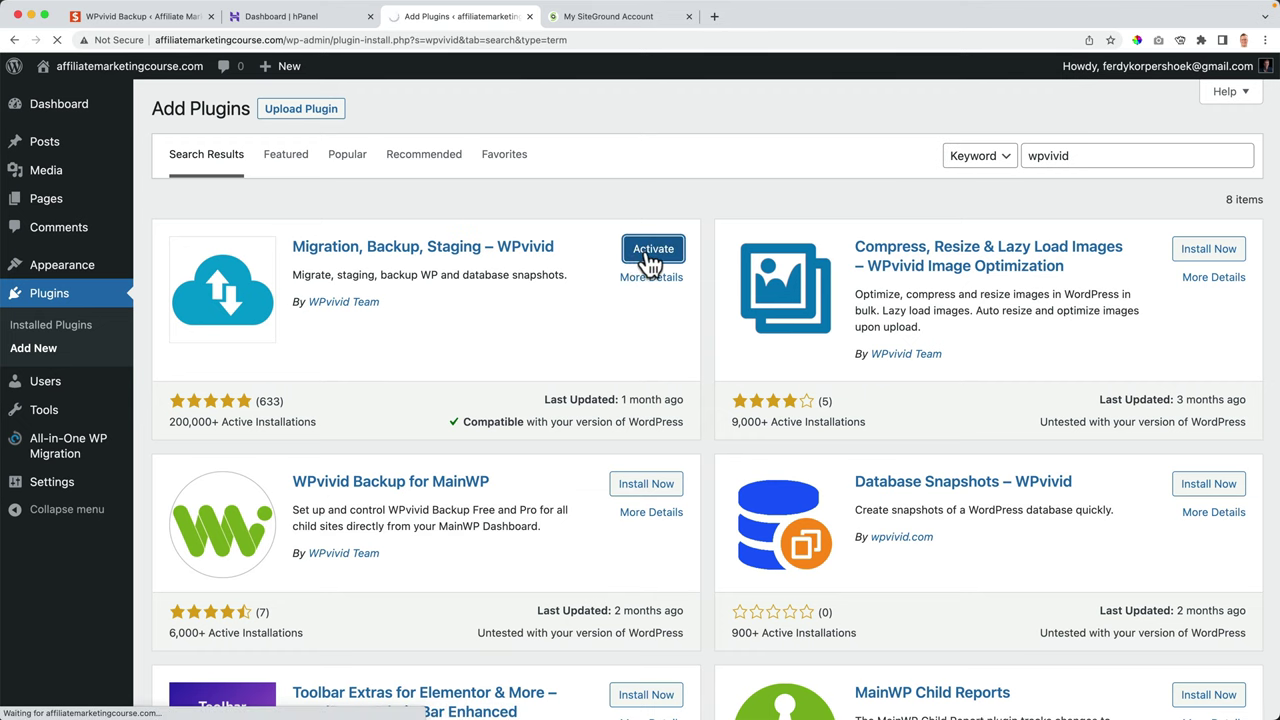
# Upload the three WPvivid backup archives, part001 to part003, from the Affiliate Marketing Course folder into WPvivid Backup
pyautogui.scroll(-10, 515, 328)
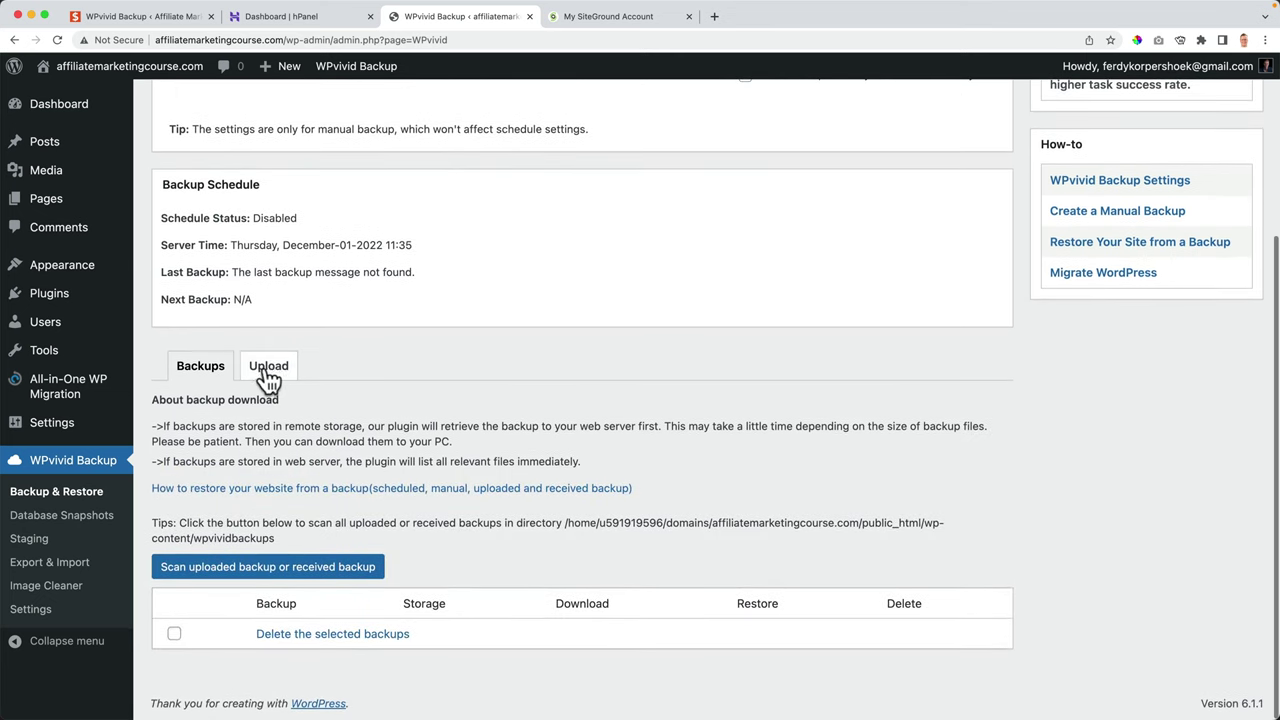
pyautogui.click(268, 370)
pyautogui.scroll(-10, 335, 300)
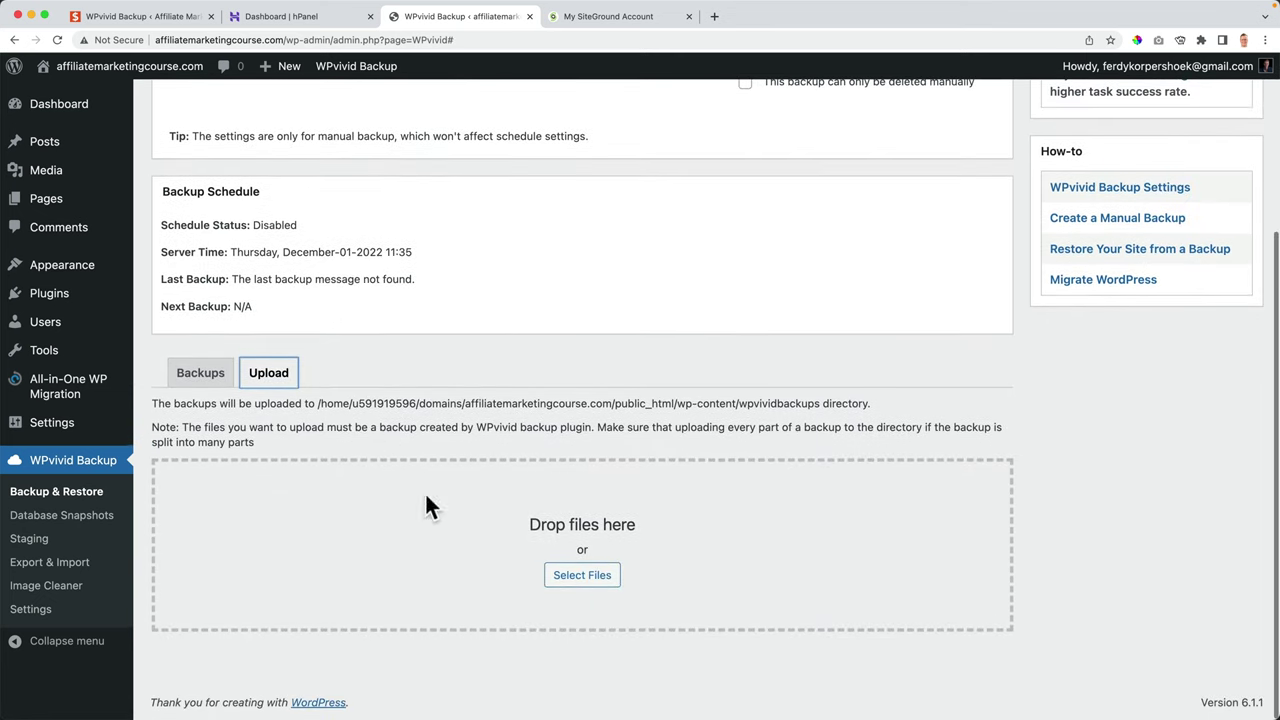
pyautogui.moveTo(500, 712)
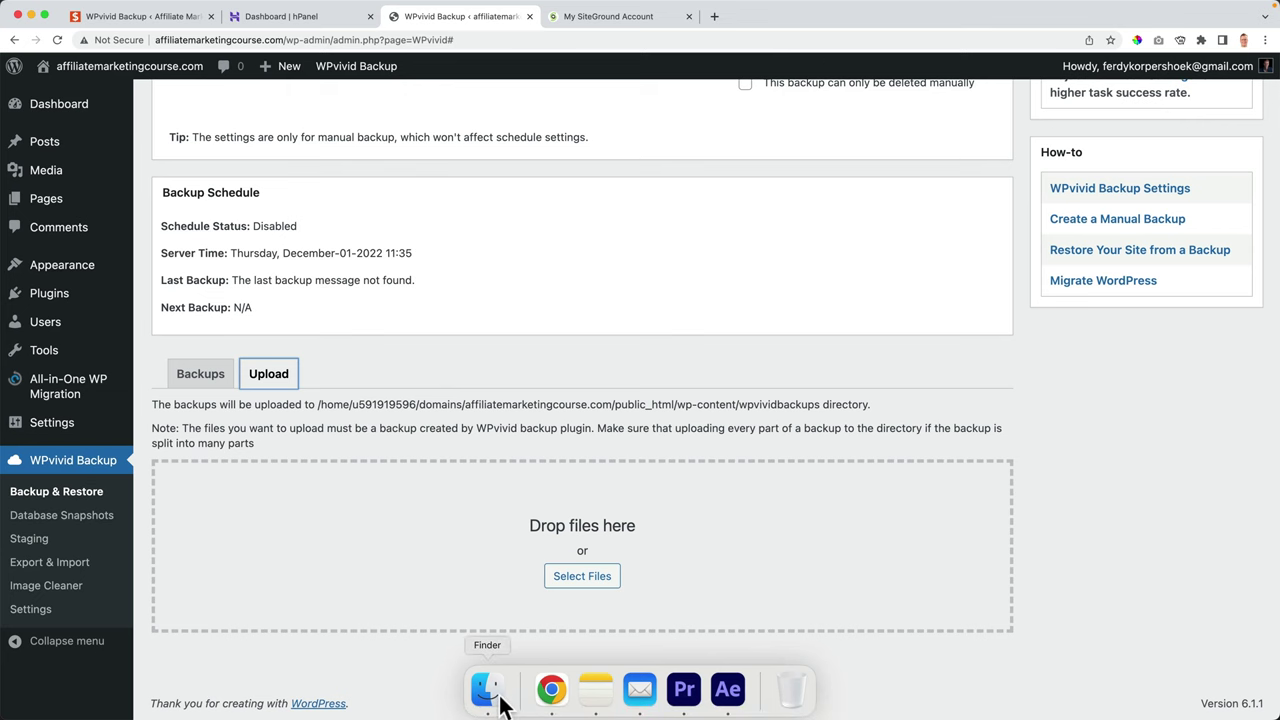
pyautogui.click(487, 690)
pyautogui.click(637, 464)
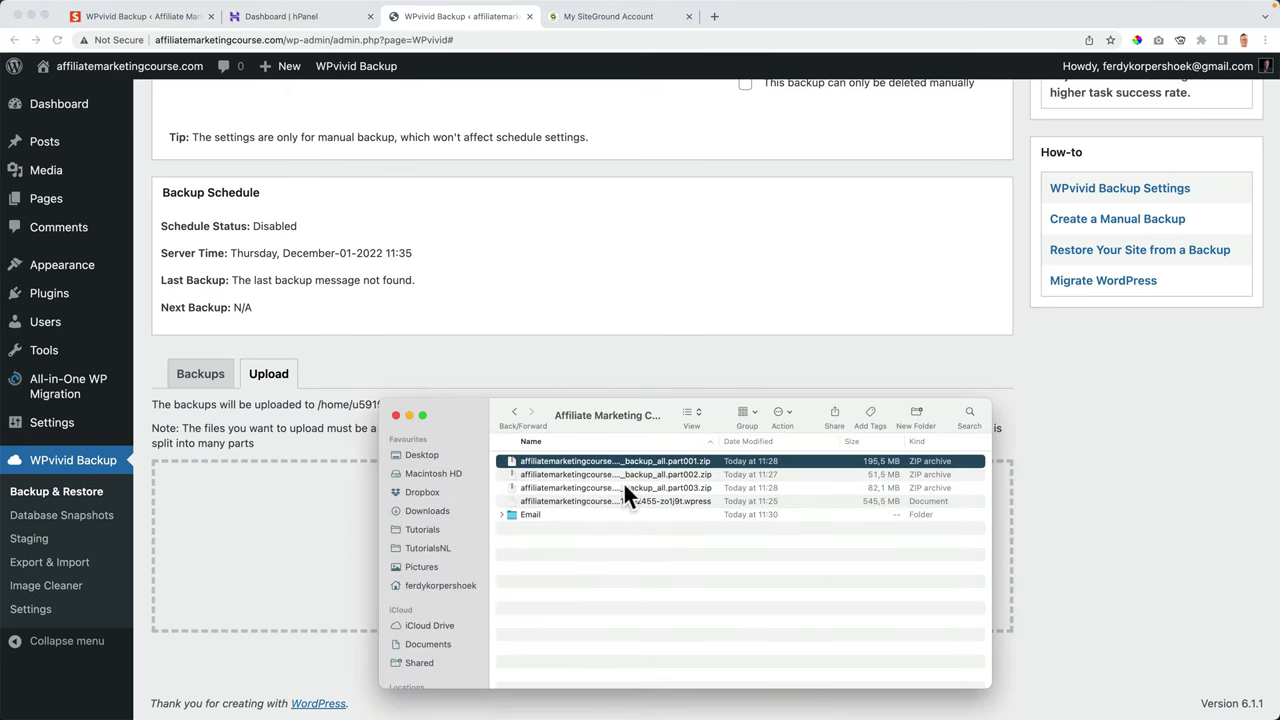
pyautogui.keyDown('shift'); pyautogui.click(623, 487); pyautogui.keyUp('shift')
pyautogui.moveTo(493, 418); pyautogui.dragTo(898, 441)
pyautogui.moveTo(926, 487); pyautogui.dragTo(650, 510)
pyautogui.scroll(-3, 650, 510)
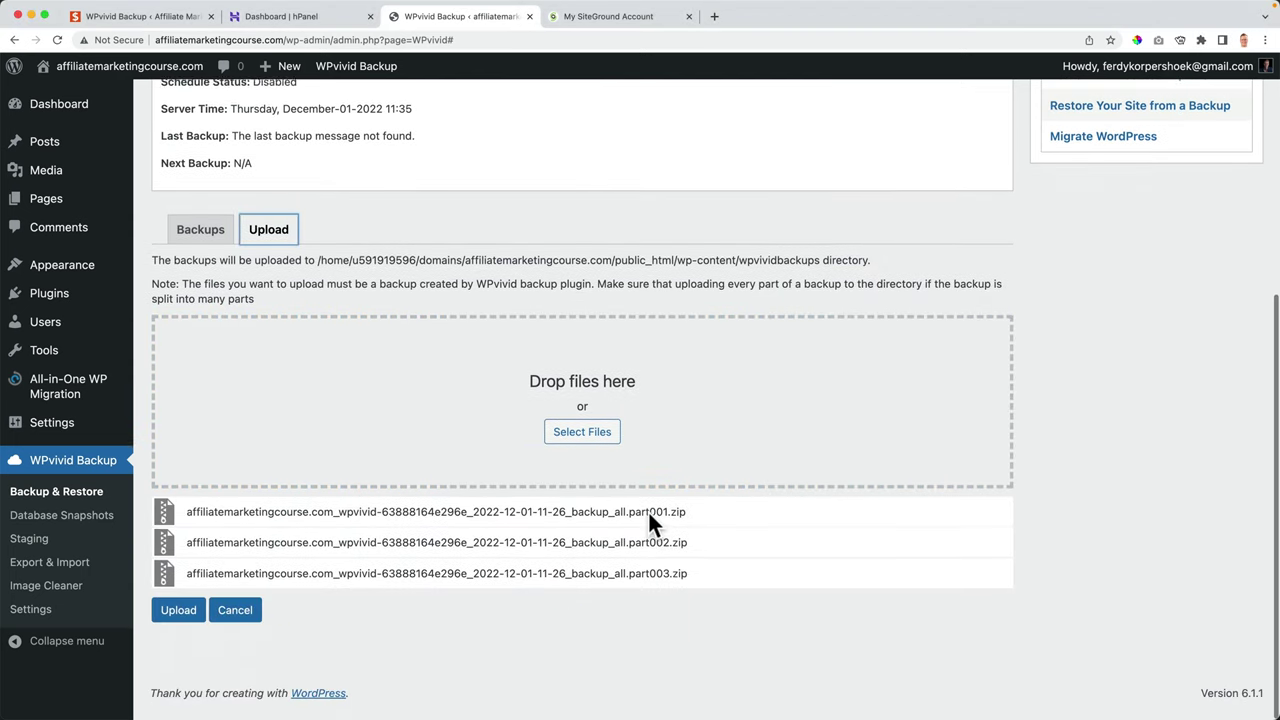
pyautogui.click(184, 617)
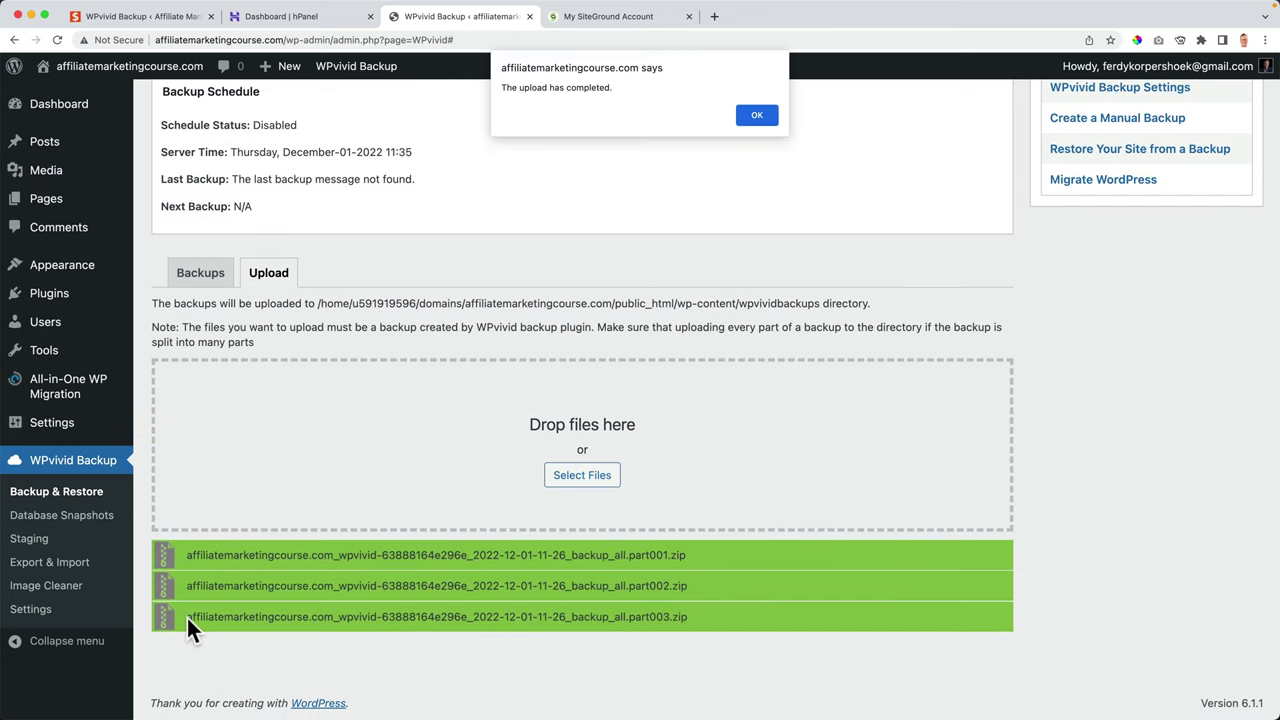
pyautogui.click(756, 117)
# Restore the site from the uploaded backup dated Dec-01-2022 11:26 and acknowledge the completion dialog
pyautogui.scroll(-1, 398, 435)
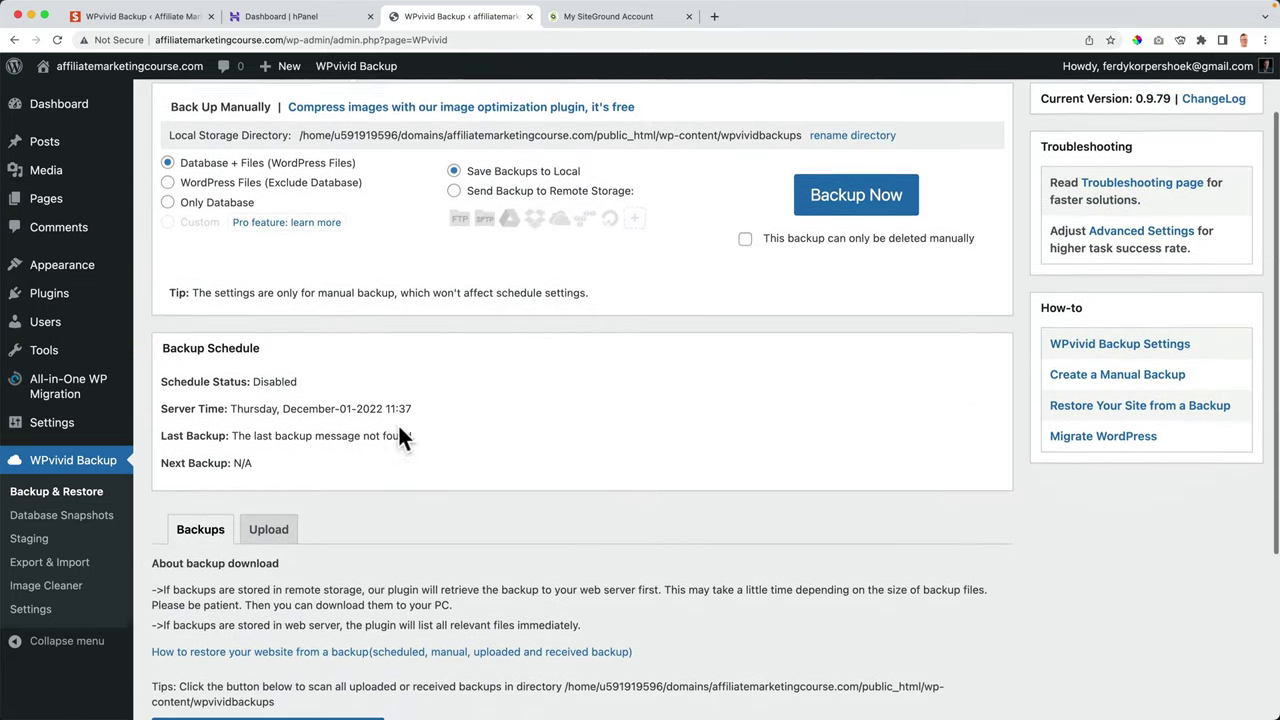
pyautogui.scroll(-4, 398, 435)
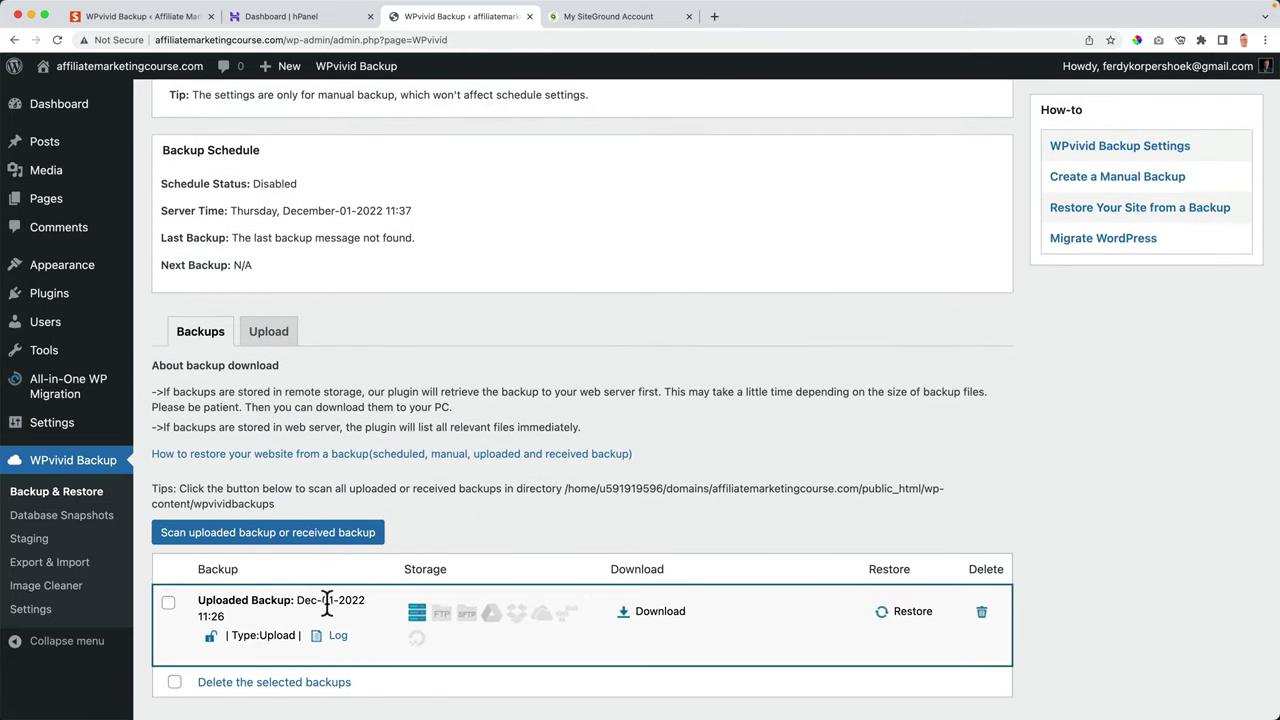
pyautogui.click(905, 612)
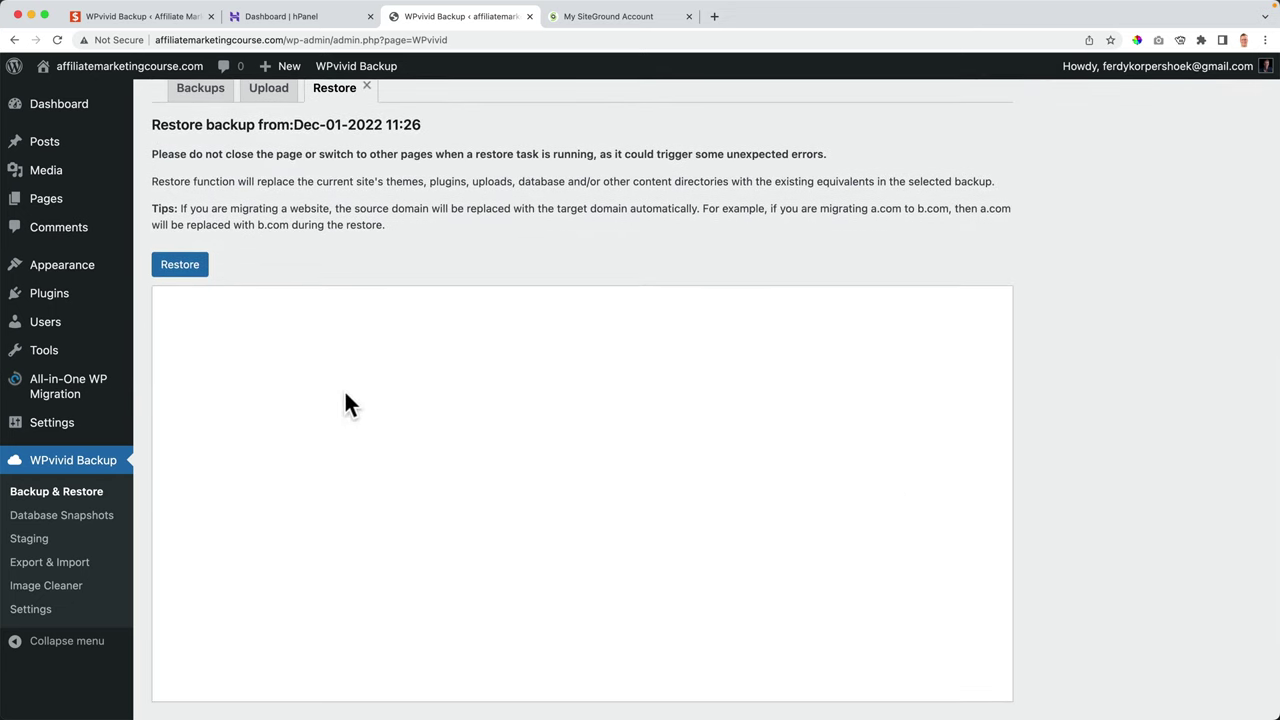
pyautogui.click(185, 268)
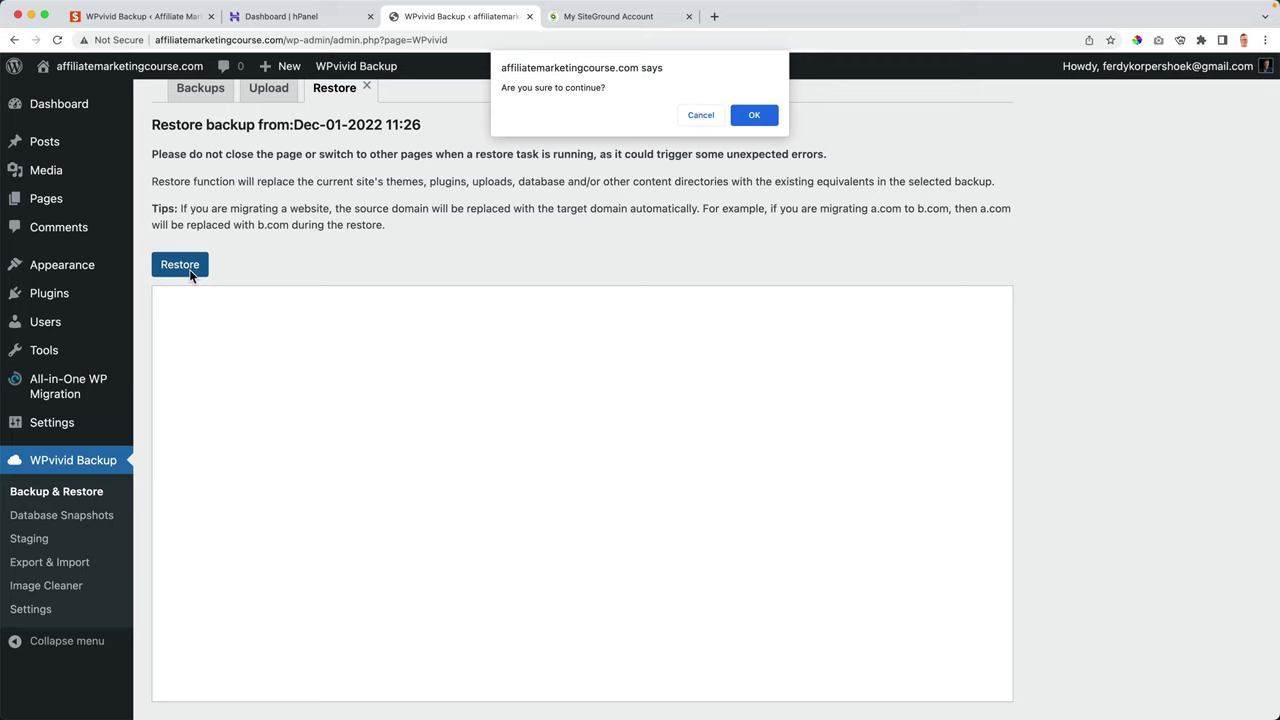
pyautogui.click(752, 115)
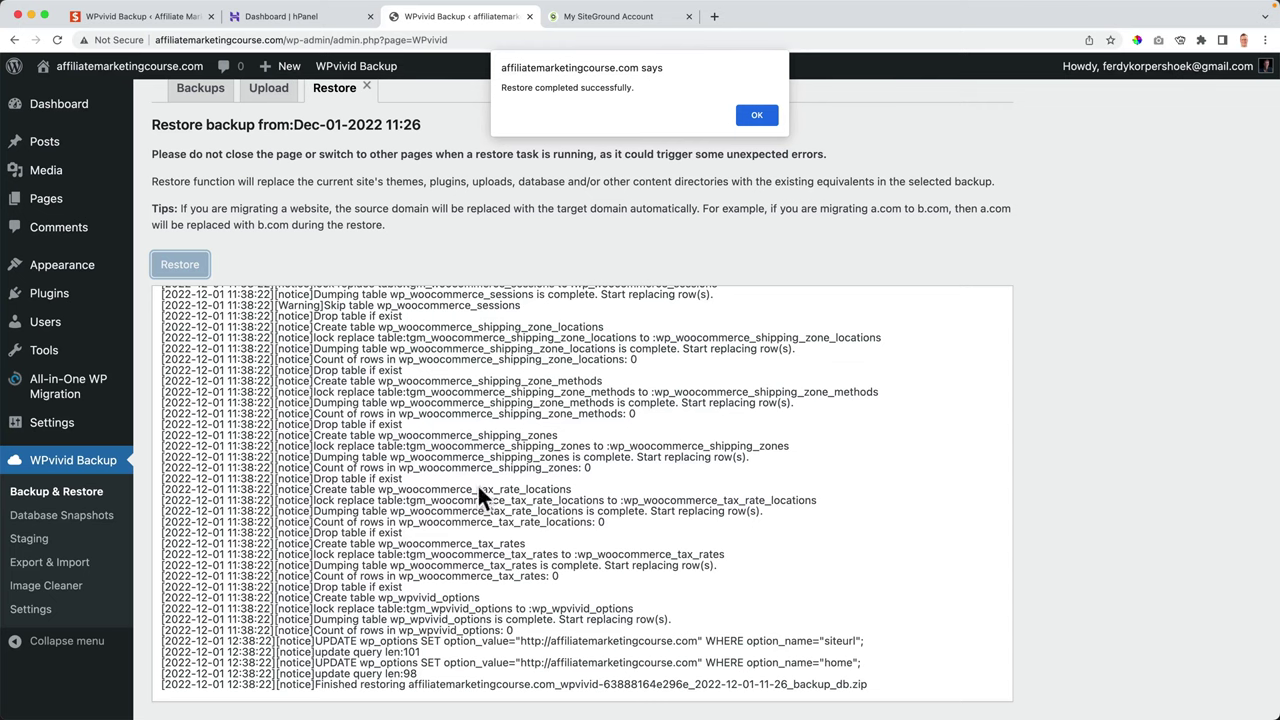
pyautogui.click(752, 116)
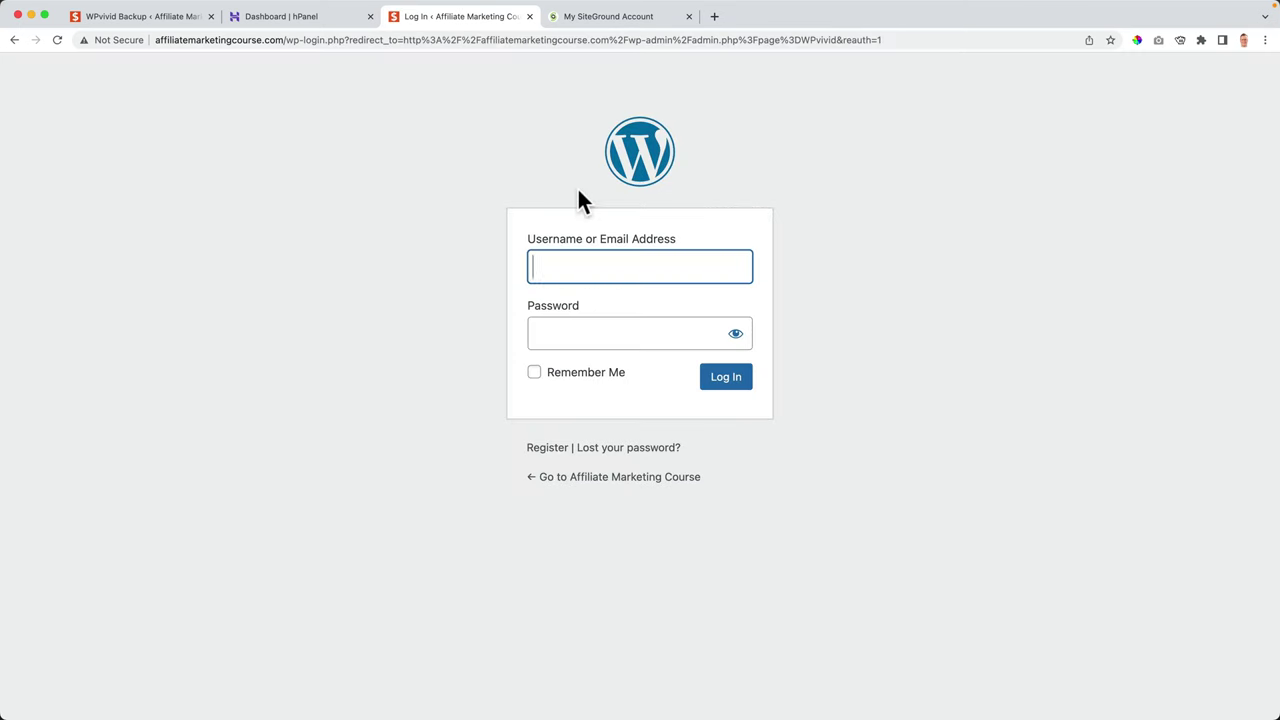
# Log in to the restored site's WordPress admin with the saved username and account password
pyautogui.click(141, 15)
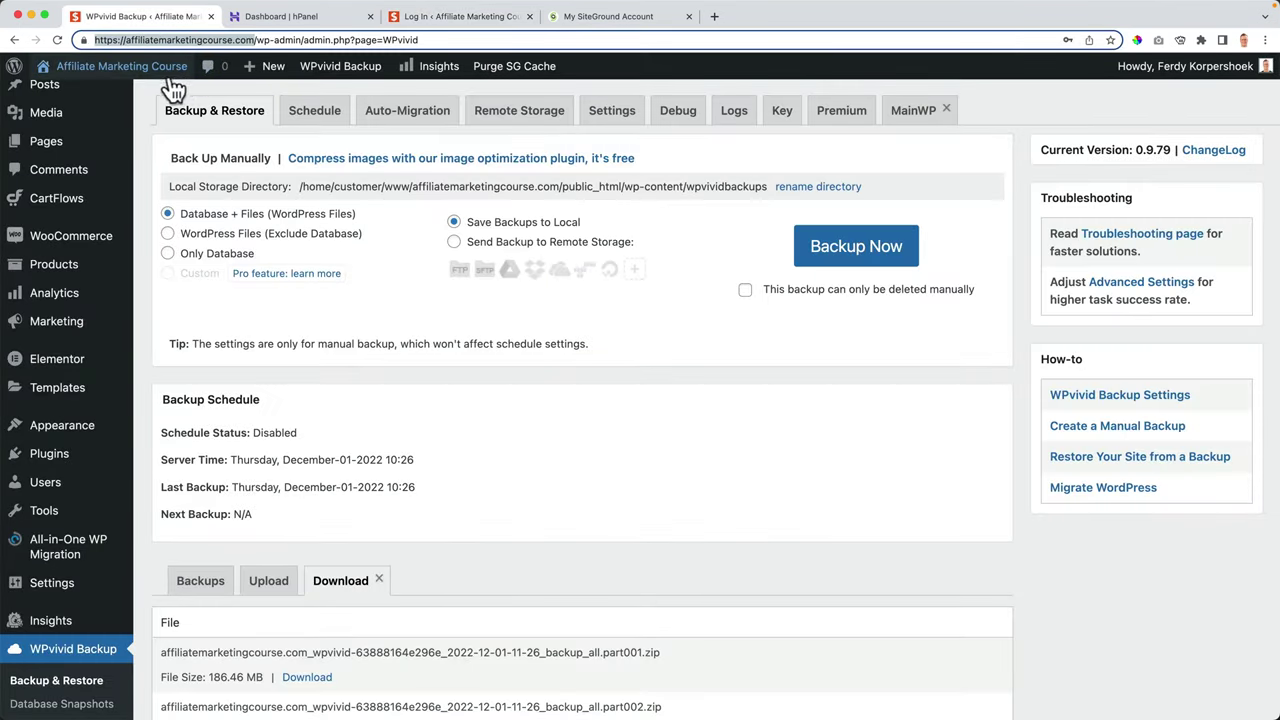
pyautogui.click(462, 15)
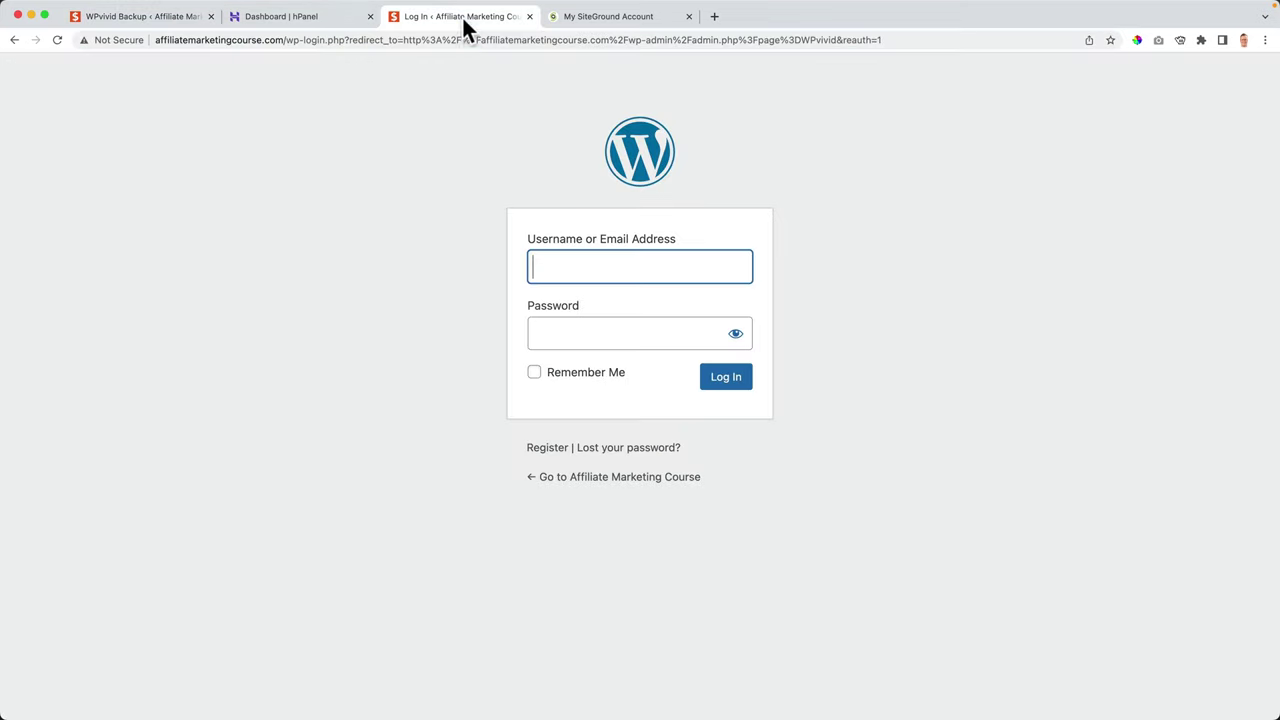
pyautogui.click(660, 280)
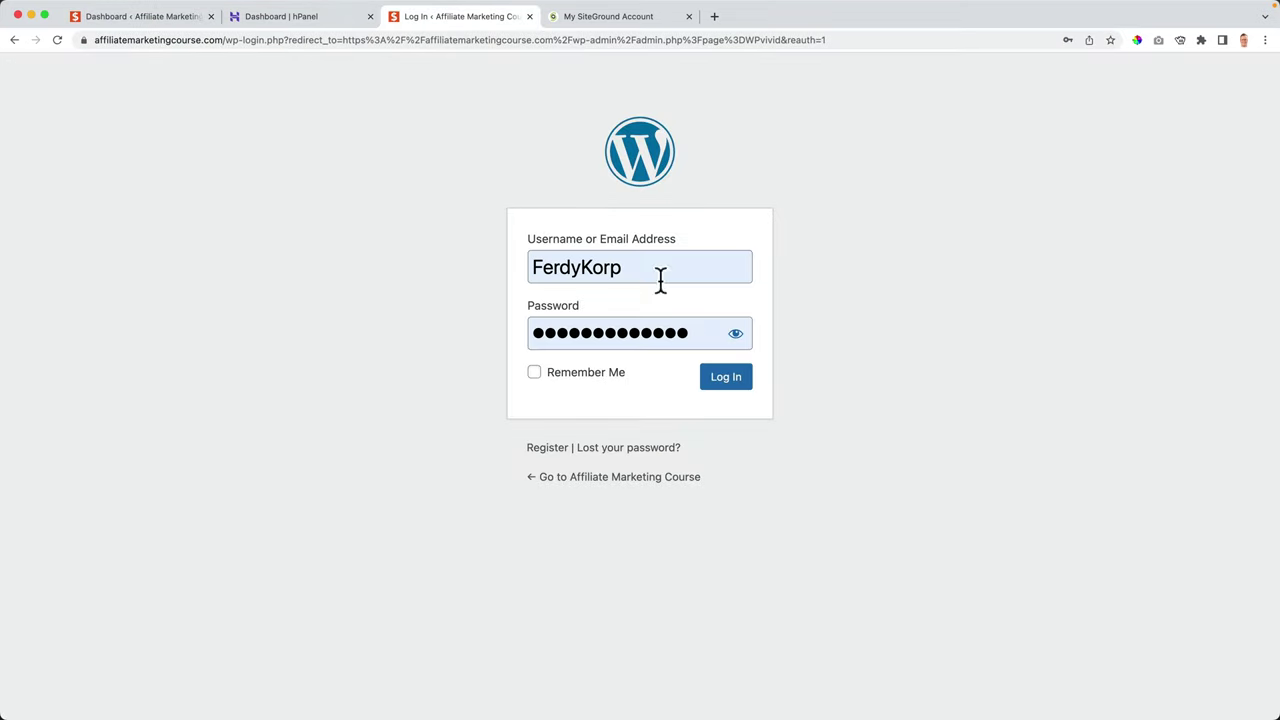
pyautogui.click(731, 383)
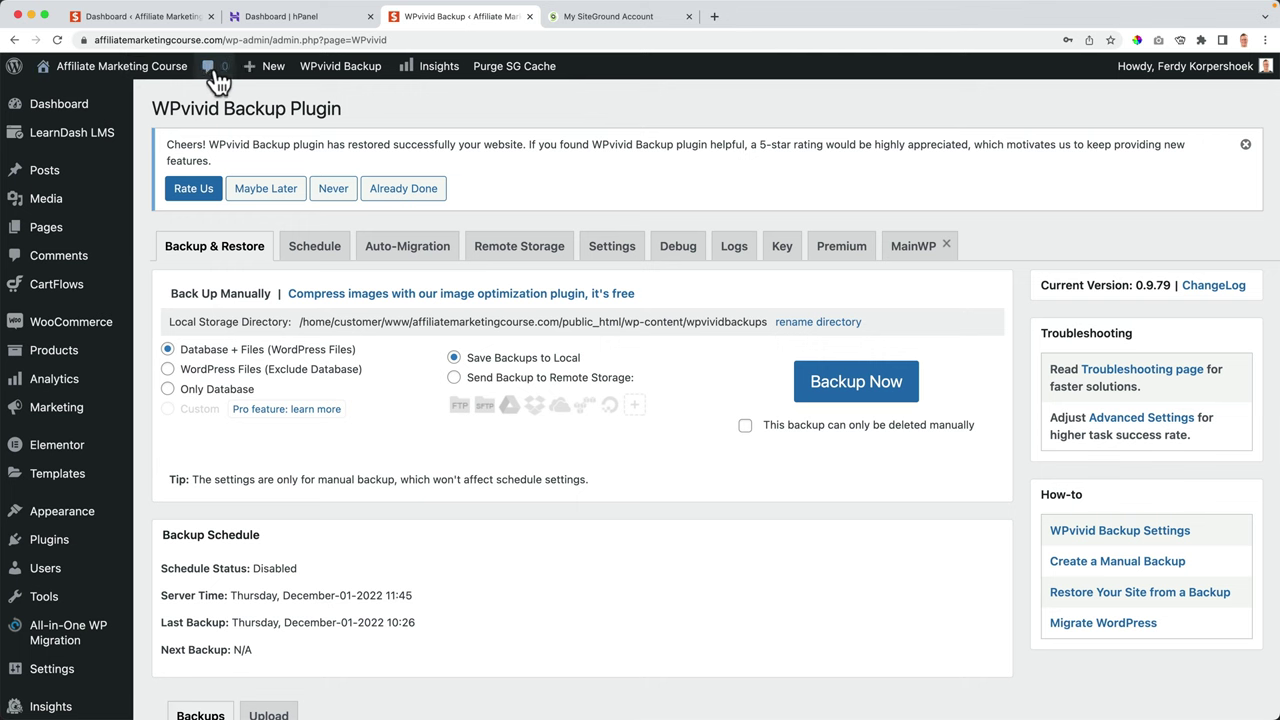
pyautogui.scroll(-3, 80, 300)
pyautogui.moveTo(60, 508)
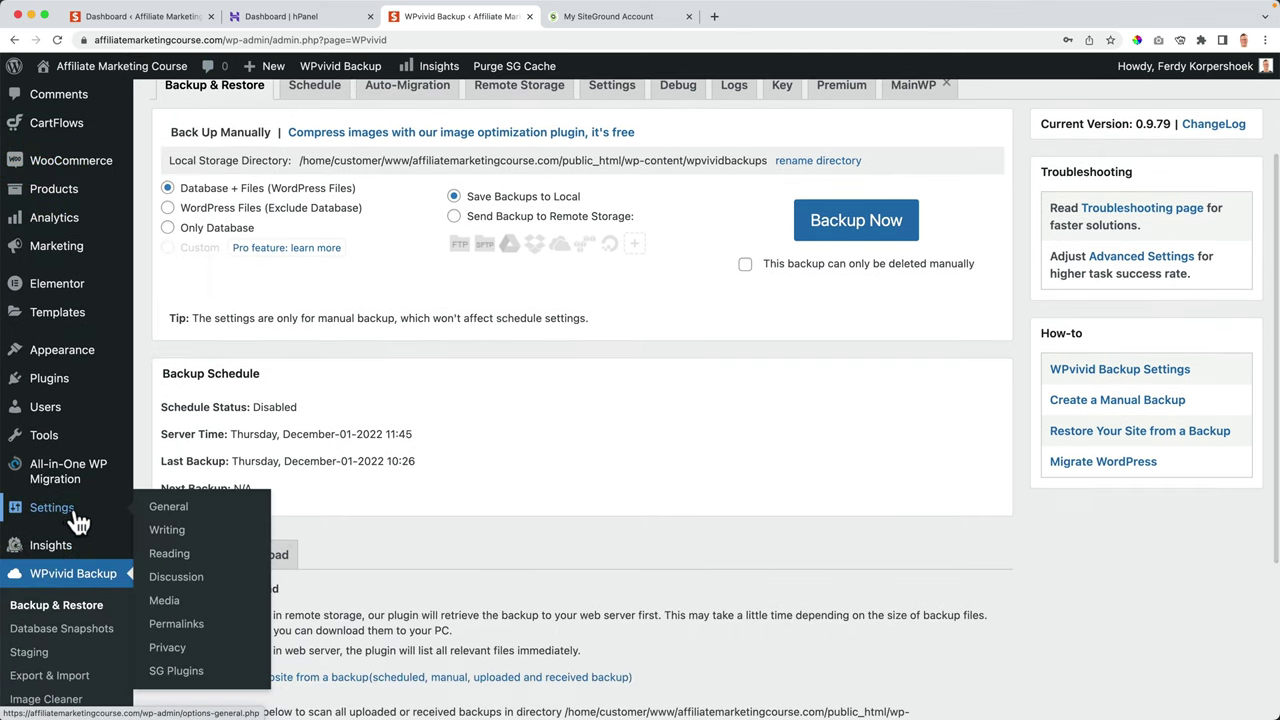
pyautogui.click(166, 516)
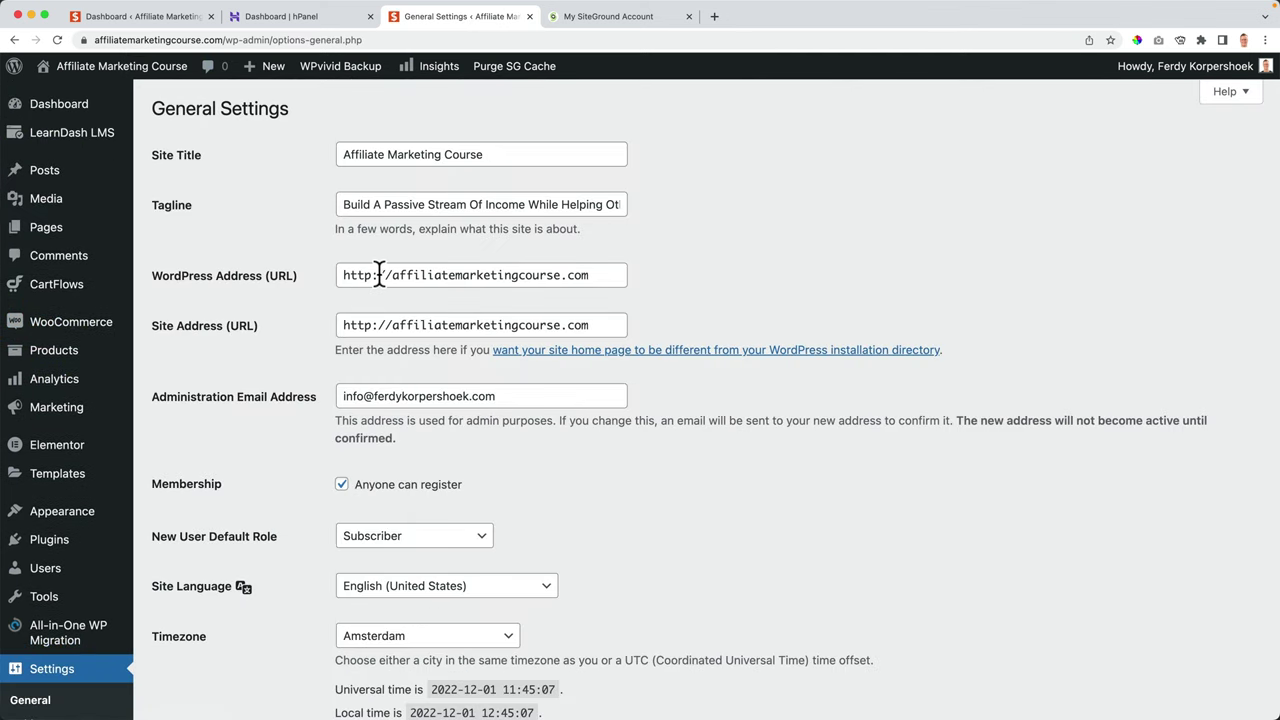
pyautogui.click(370, 277)
pyautogui.write('s')
pyautogui.click(371, 325)
pyautogui.write('s')
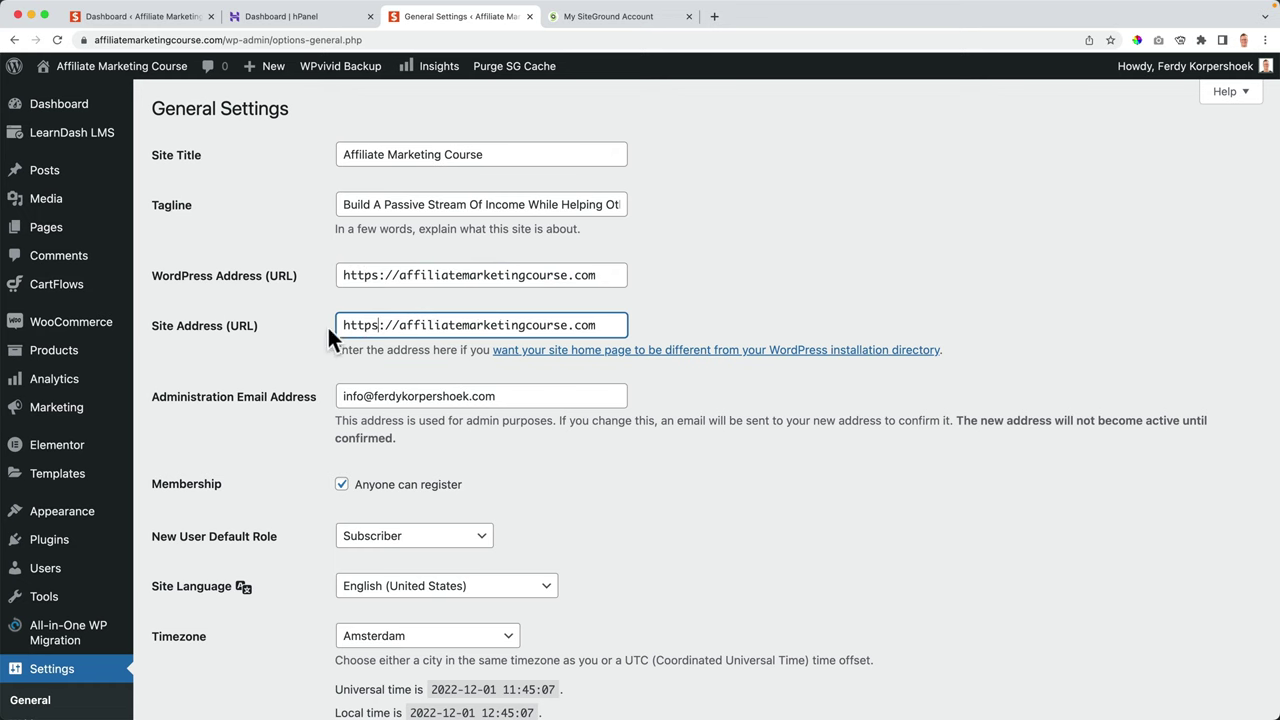
pyautogui.scroll(-10, 244, 330)
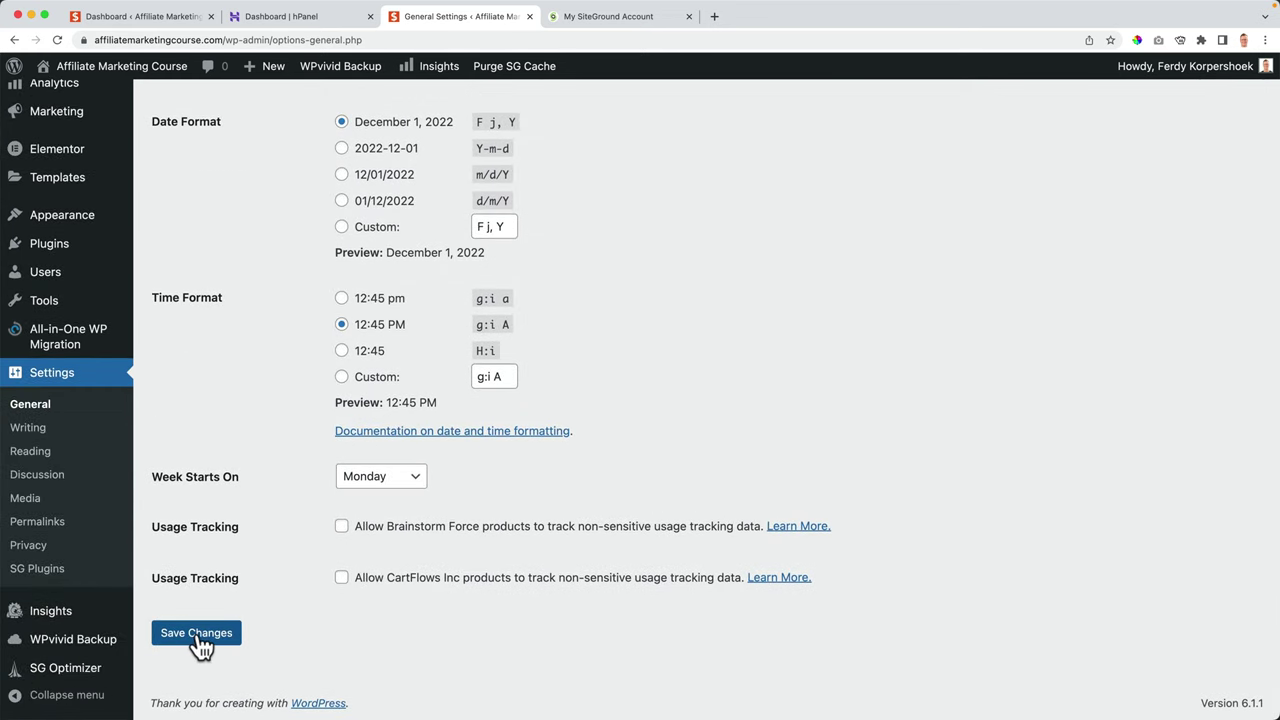
pyautogui.click(201, 647)
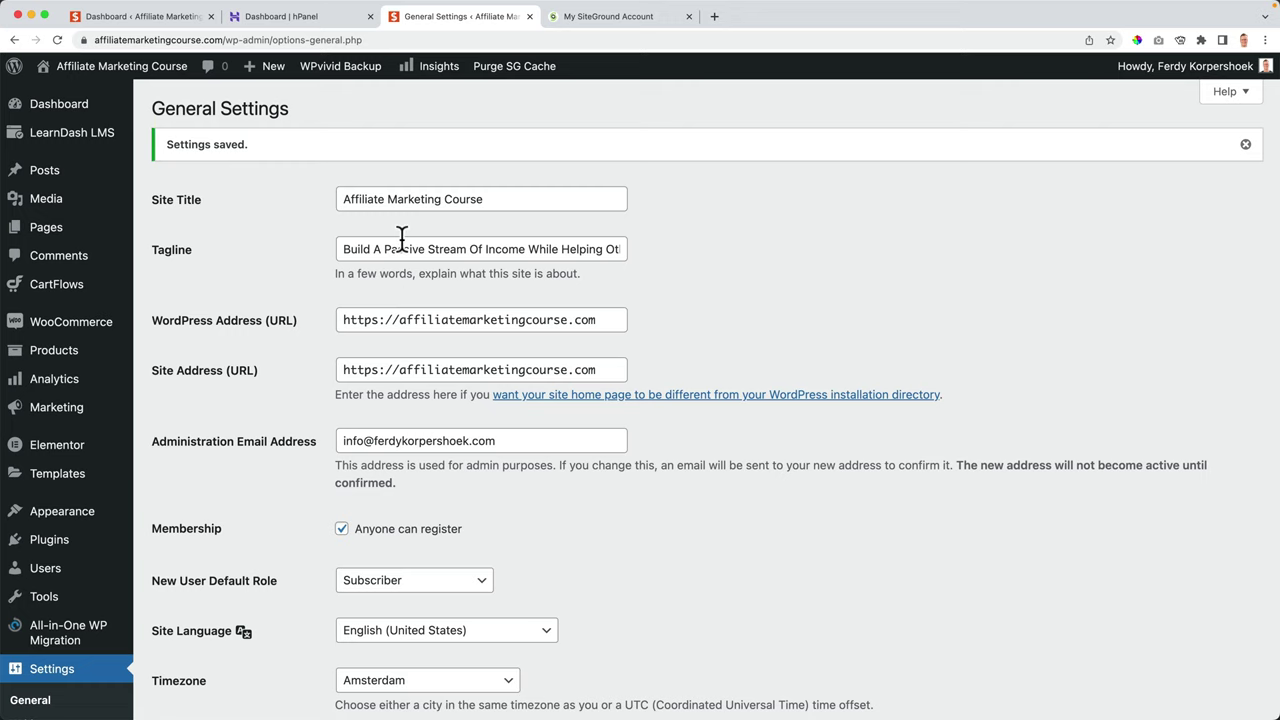
# Check the domain's nameservers in the SiteGround account, and return to the WordPress general settings
pyautogui.click(171, 22)
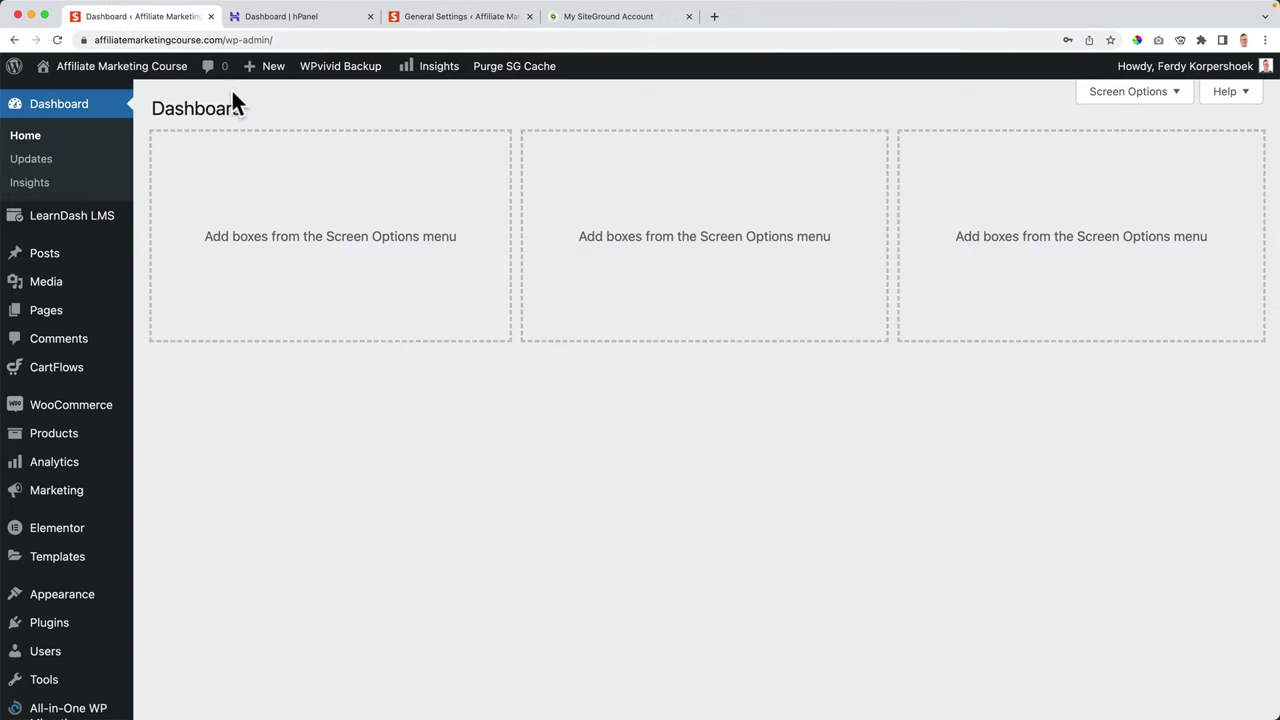
pyautogui.click(478, 16)
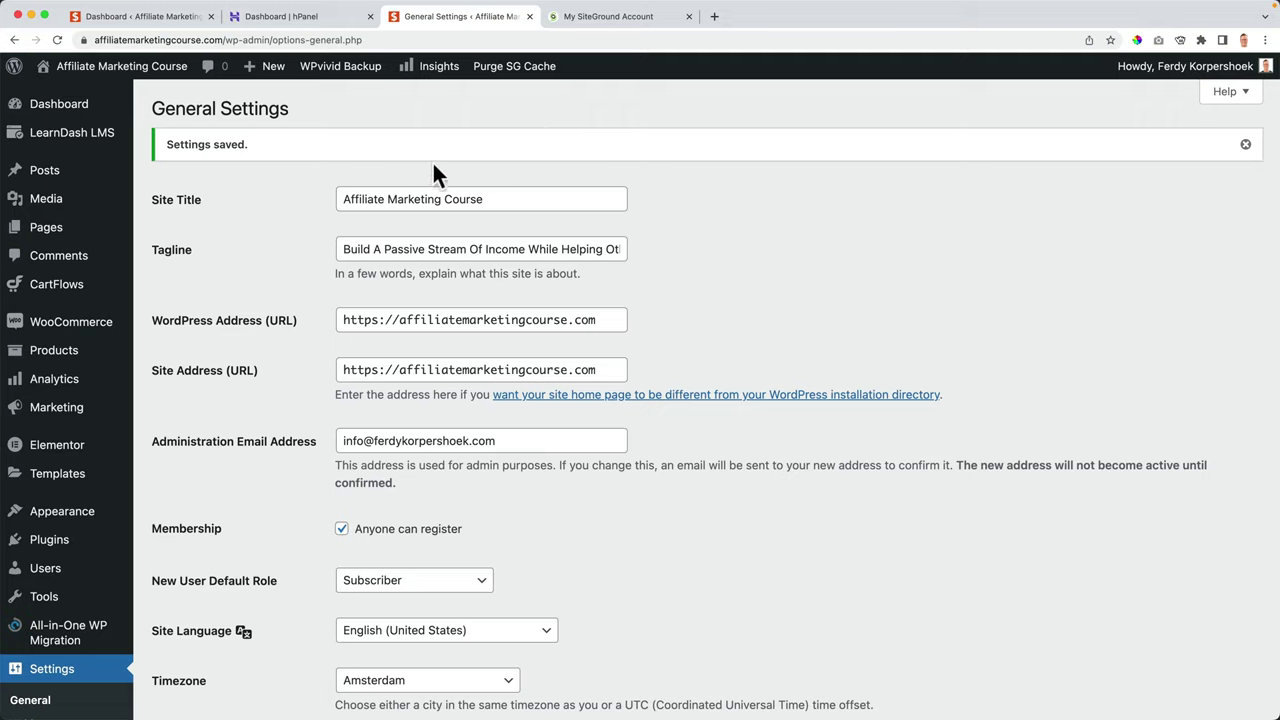
pyautogui.click(597, 16)
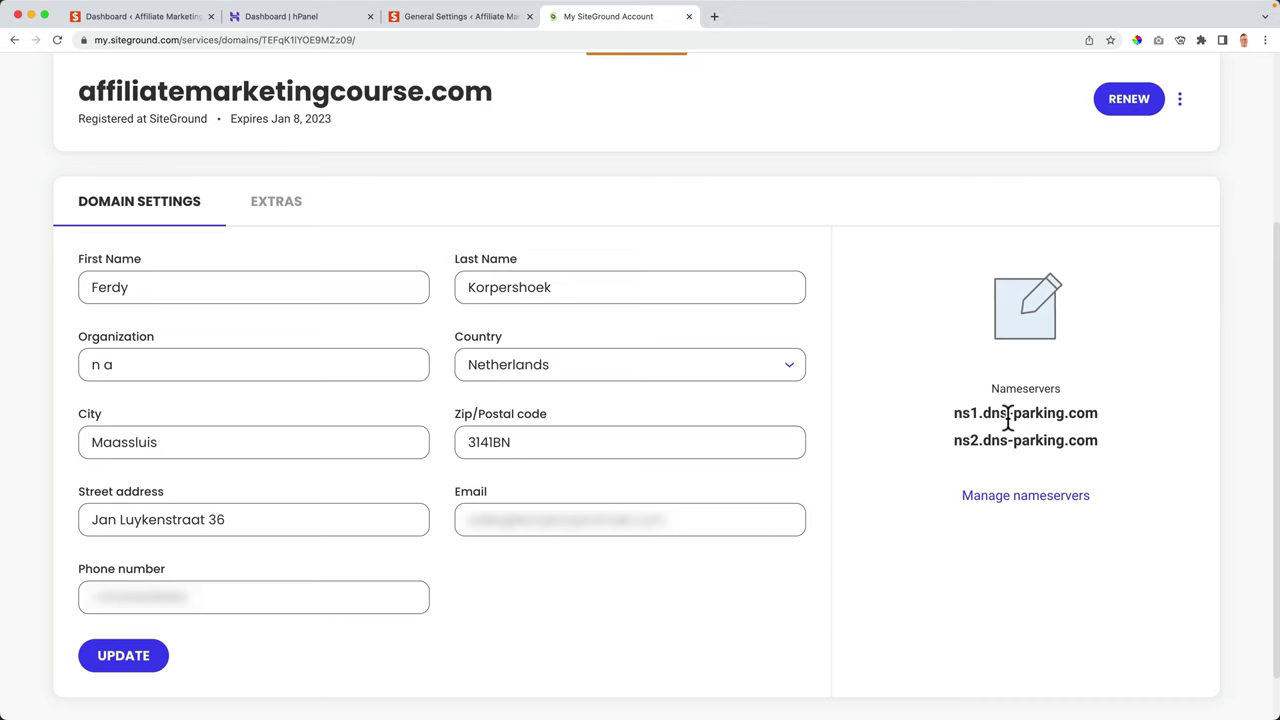
pyautogui.click(455, 16)
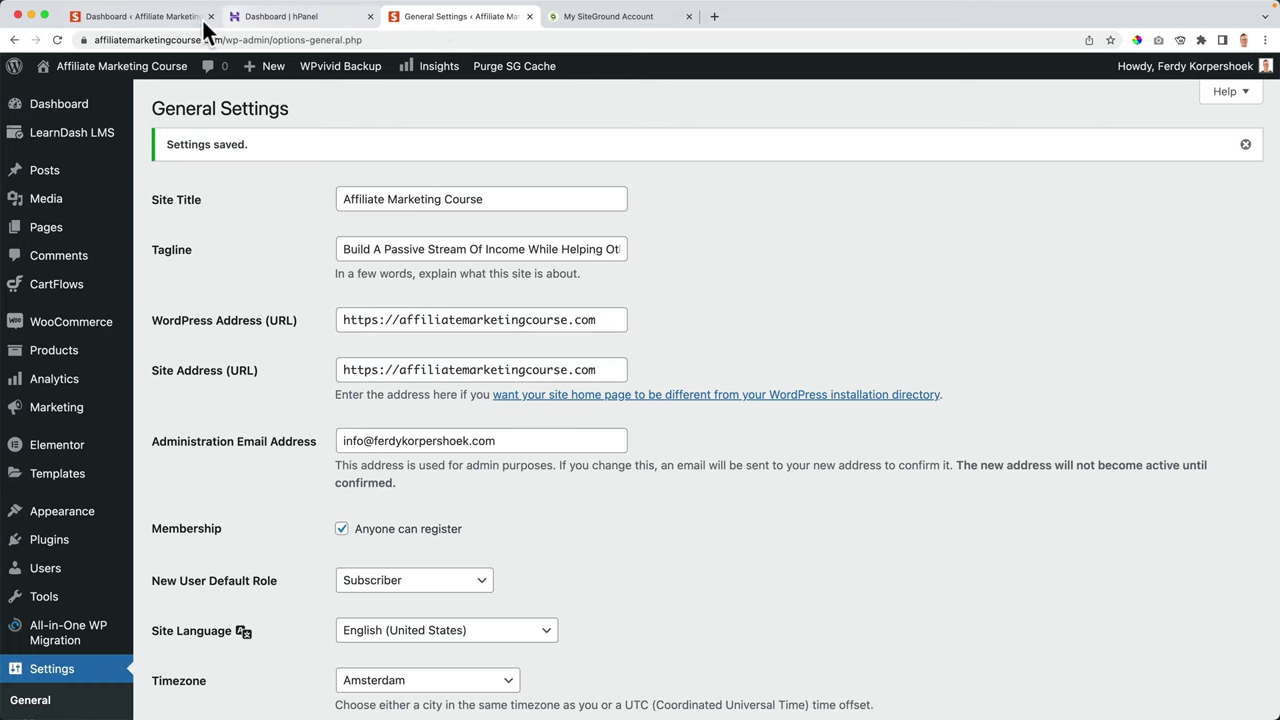
pyautogui.click(192, 17)
pyautogui.click(421, 20)
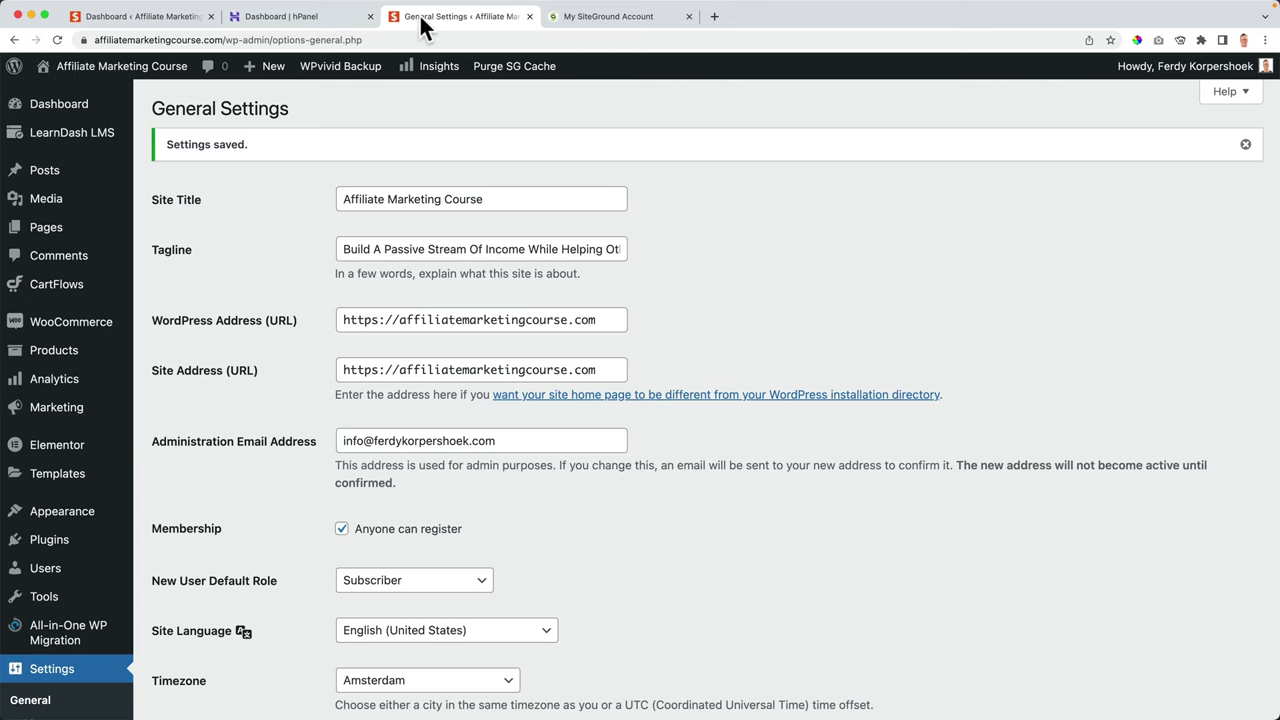
# Turn on Force HTTPS for affiliatemarketingcourse.com in the site's WordPress dashboard at Hostinger
pyautogui.click(293, 20)
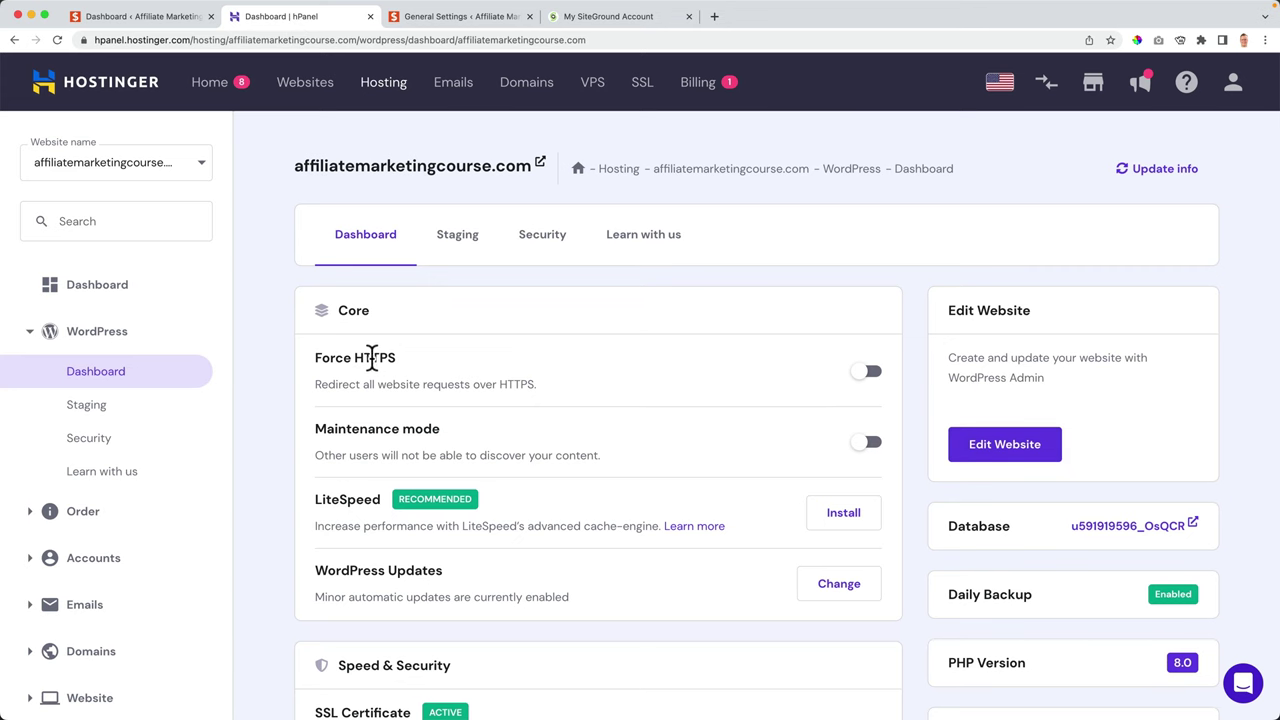
pyautogui.click(310, 88)
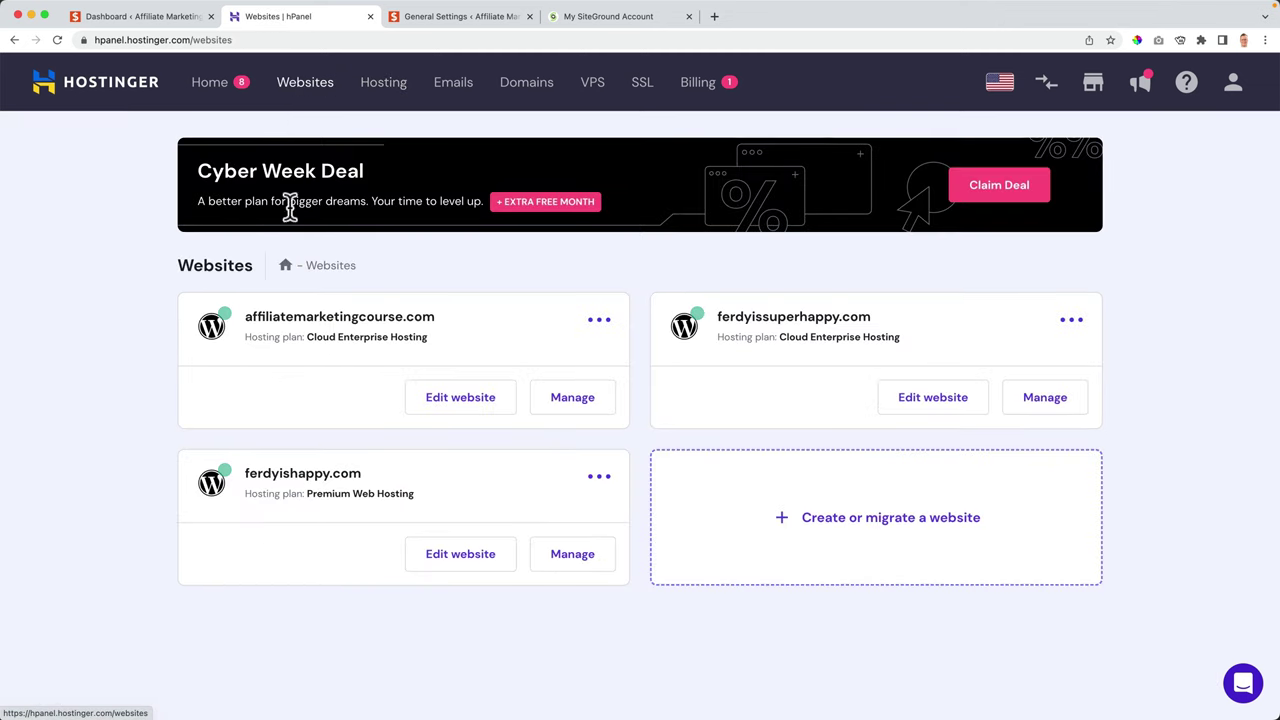
pyautogui.click(572, 405)
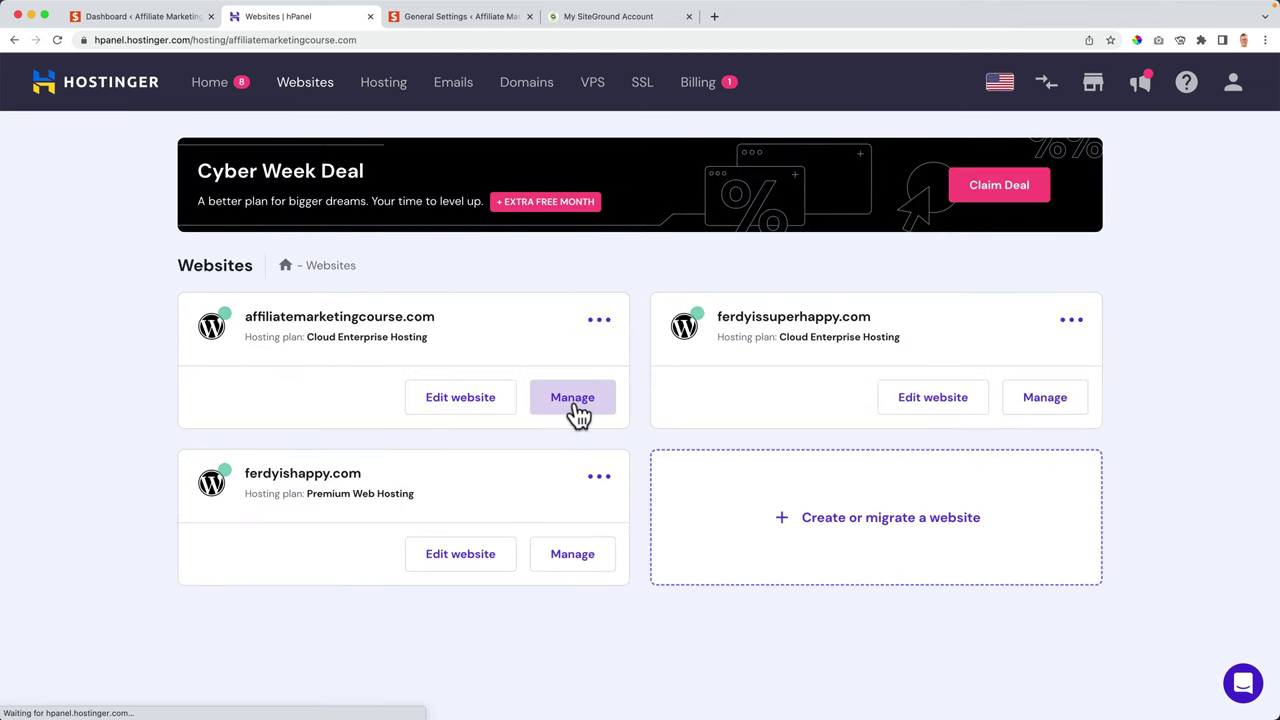
pyautogui.click(122, 338)
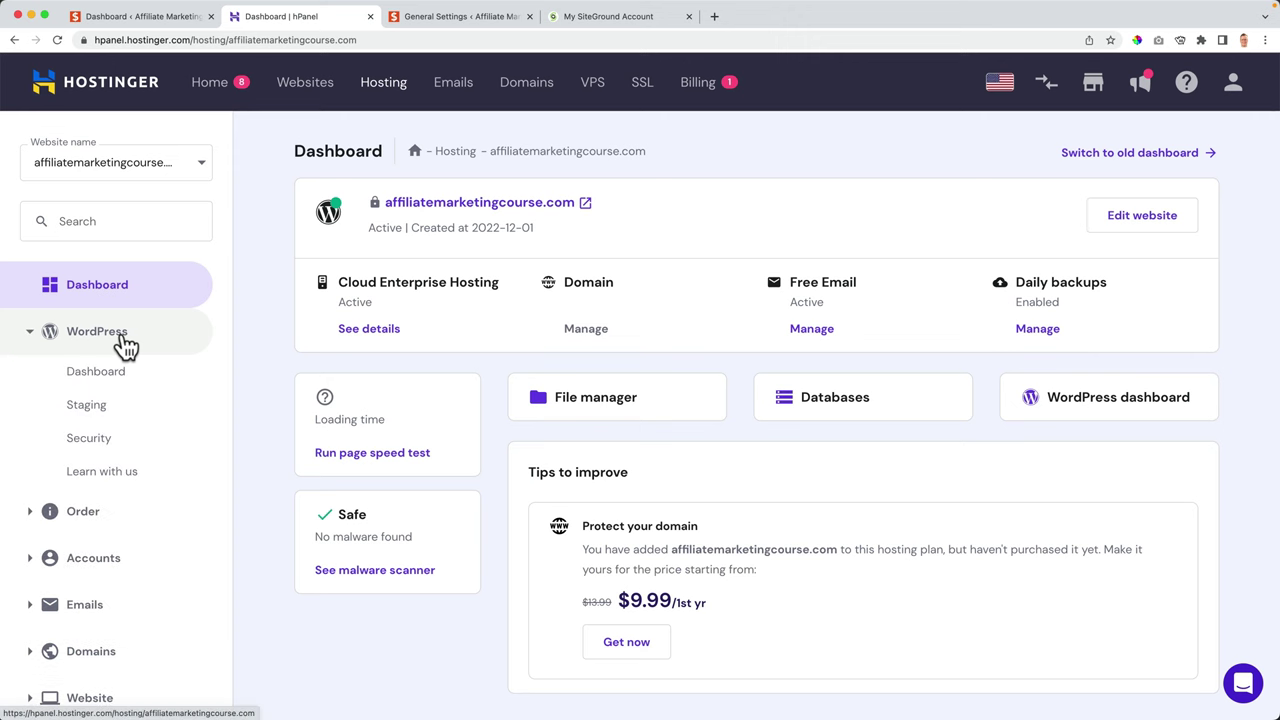
pyautogui.click(107, 385)
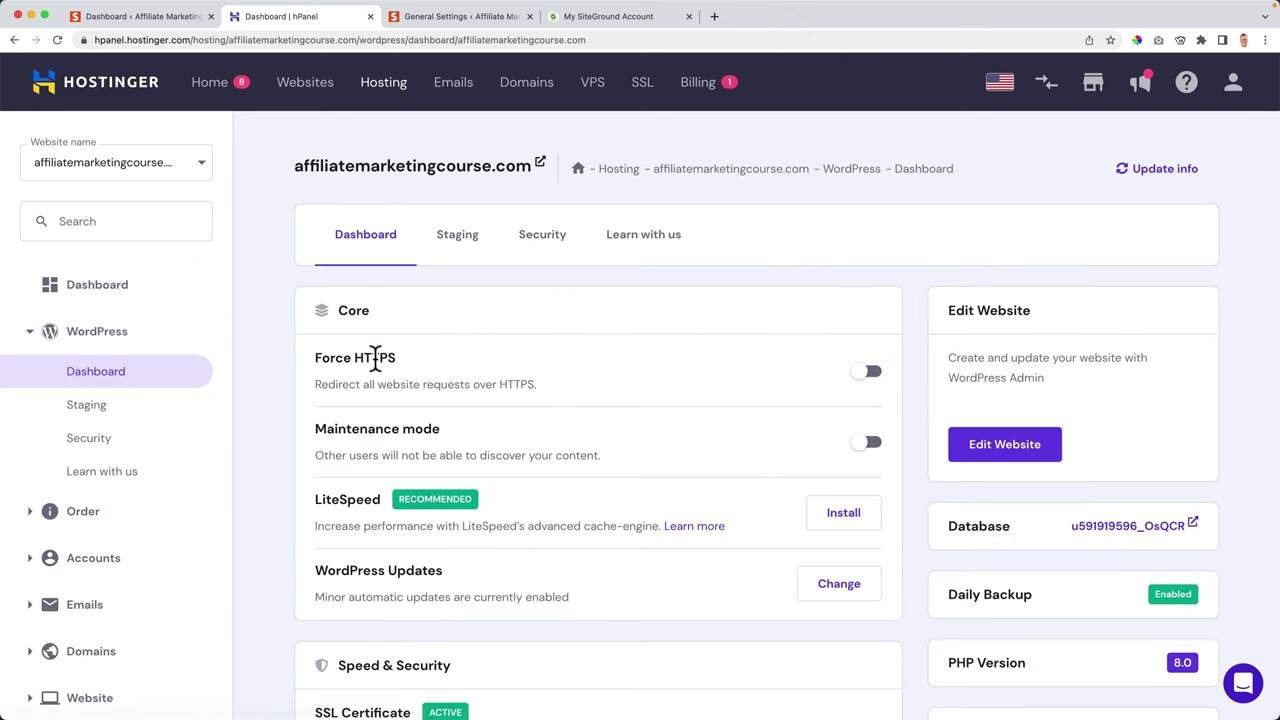
pyautogui.click(870, 375)
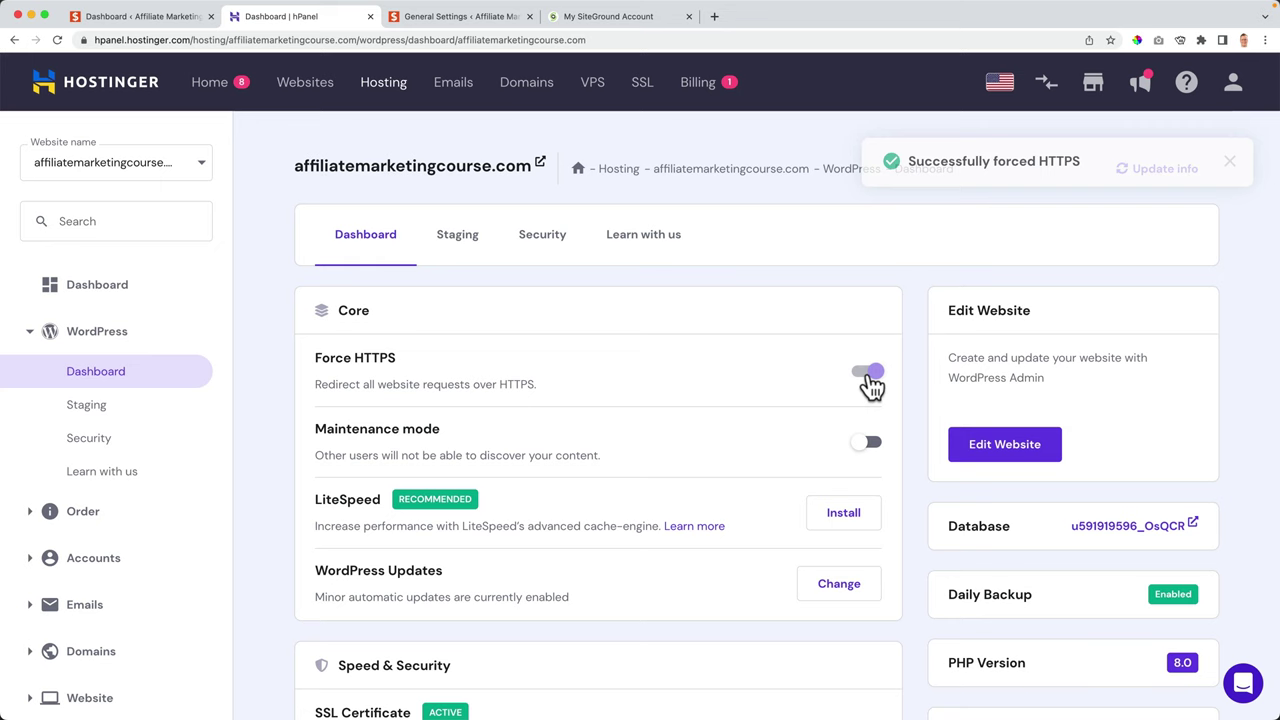
pyautogui.click(455, 16)
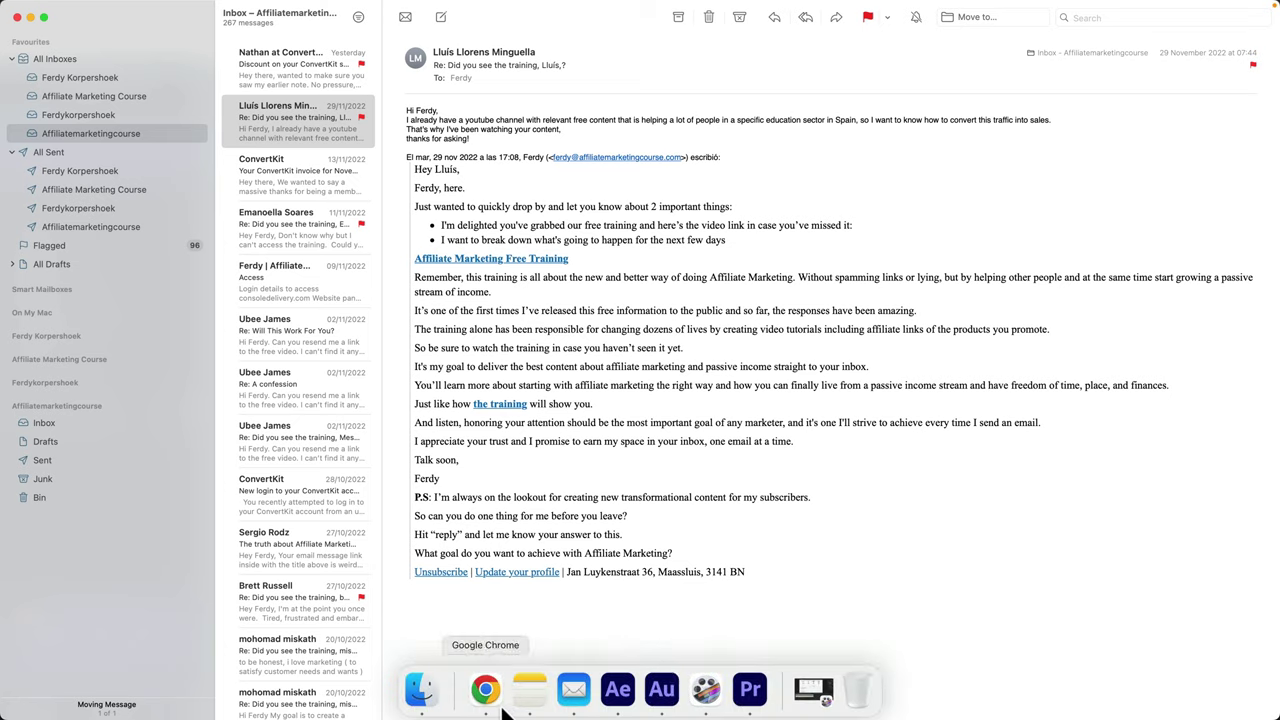
# Switch from Mail to Chrome and open the site's homepage by removing the admin path from the WPvivid page's address
pyautogui.click(500, 697)
pyautogui.click(175, 24)
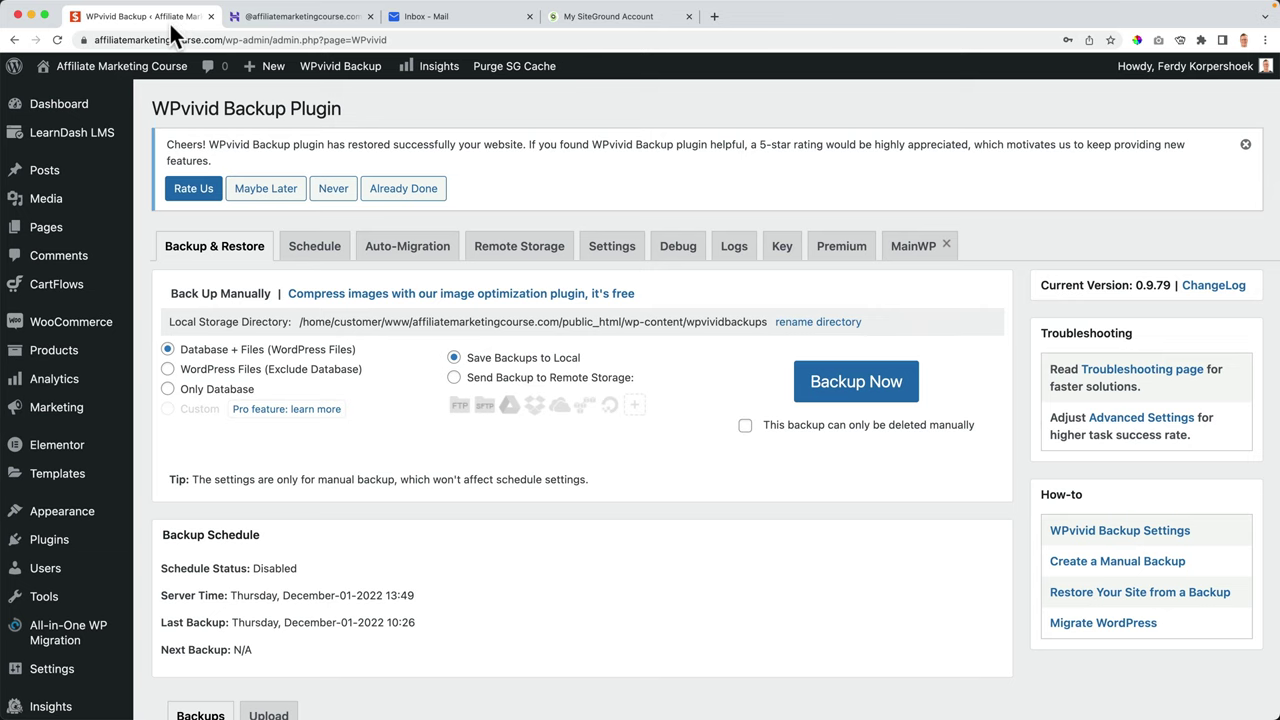
pyautogui.click(250, 41)
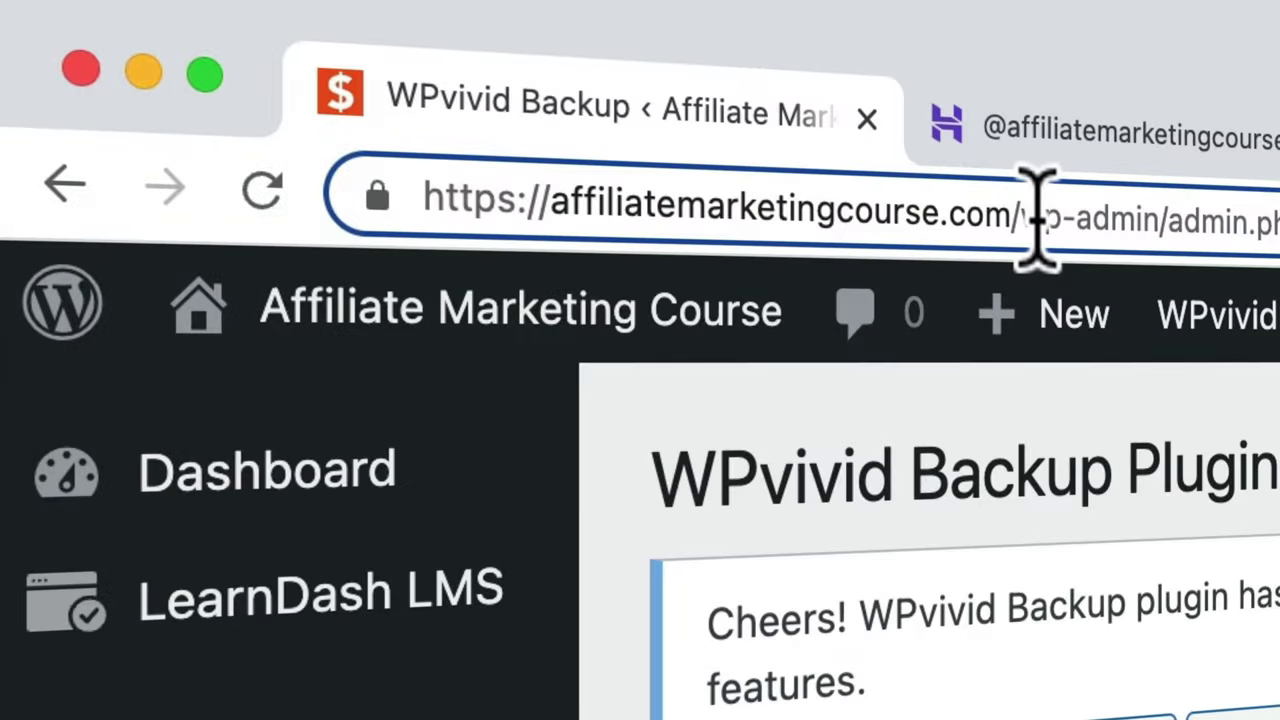
pyautogui.moveTo(1030, 215); pyautogui.dragTo(1275, 222)
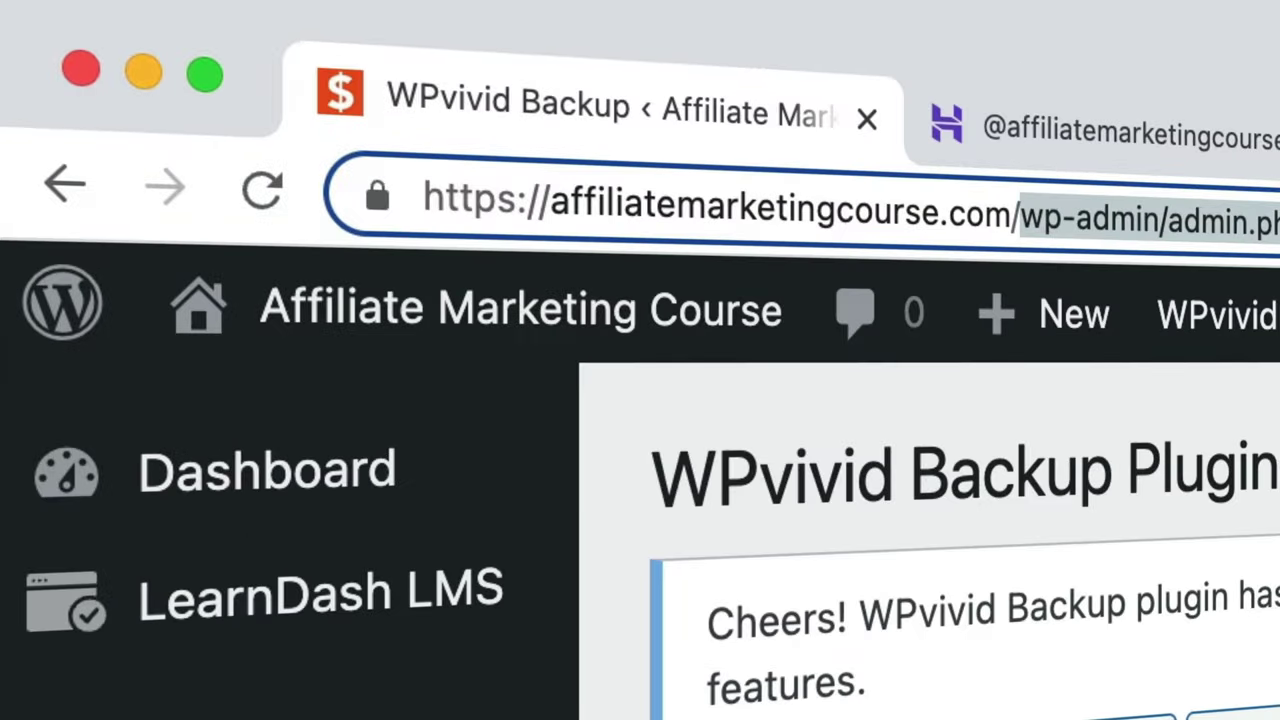
pyautogui.press('BackSpace')
pyautogui.press('Return')
pyautogui.moveTo(547, 93)
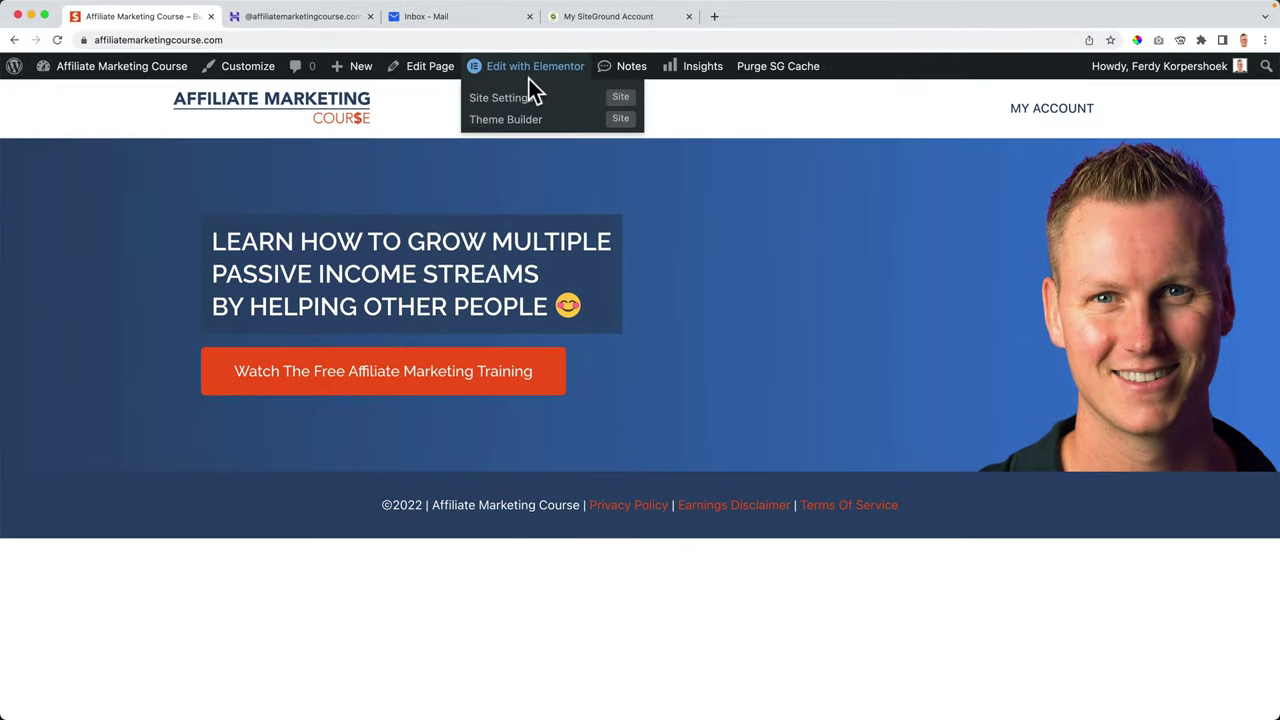
# Copy the homepage address and search Google in a new tab for "find nameservers from domain"
pyautogui.click(262, 41)
pyautogui.press('super+c')
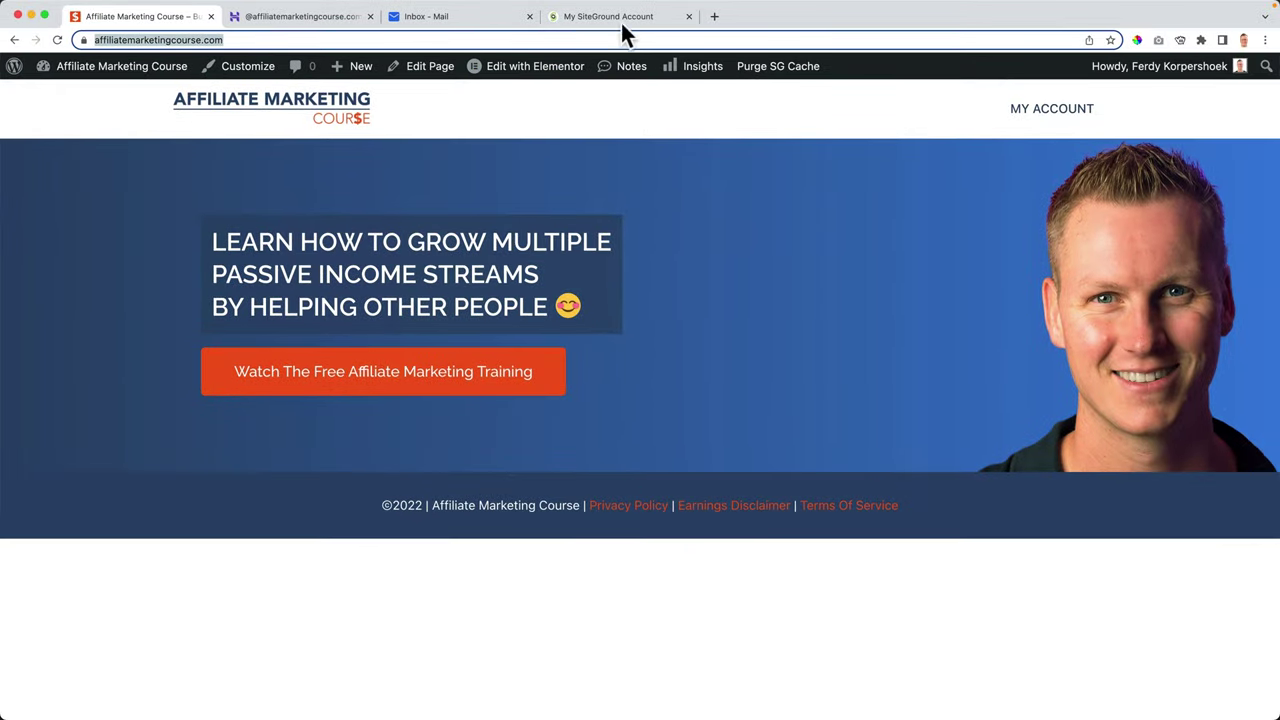
pyautogui.click(714, 16)
pyautogui.write('find n')
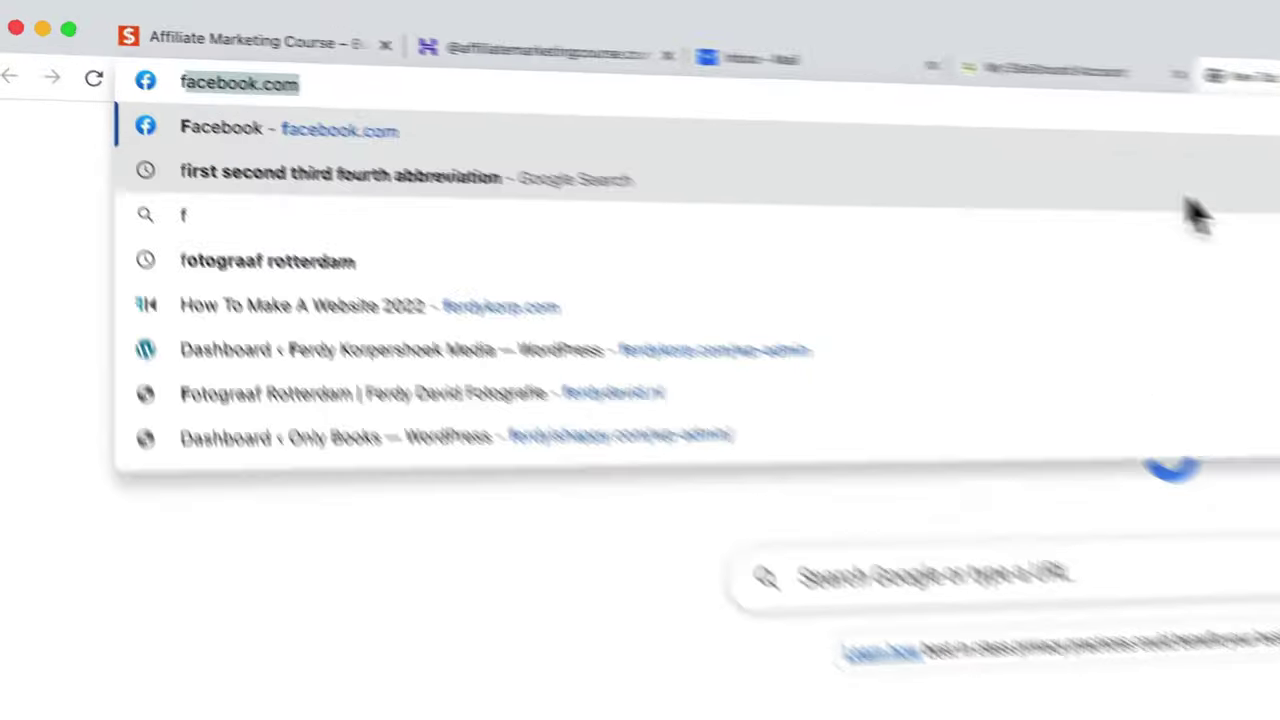
pyautogui.write('ameservers ')
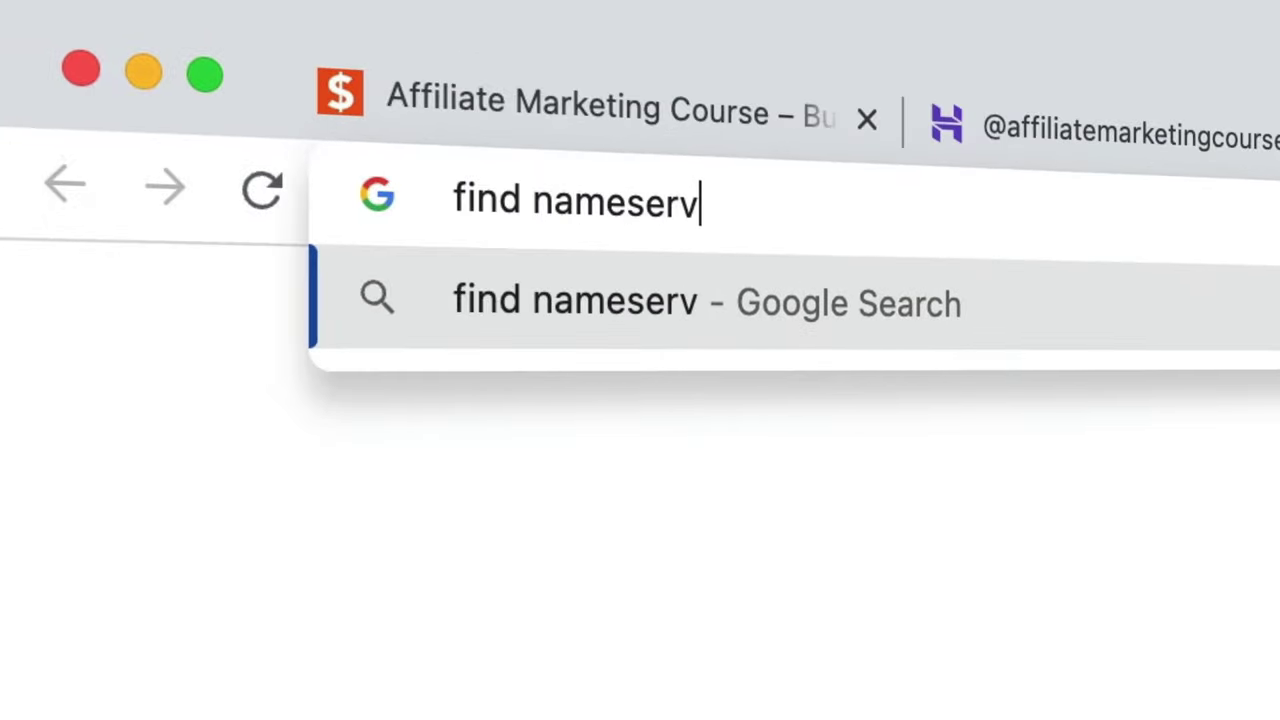
pyautogui.write('from domain')
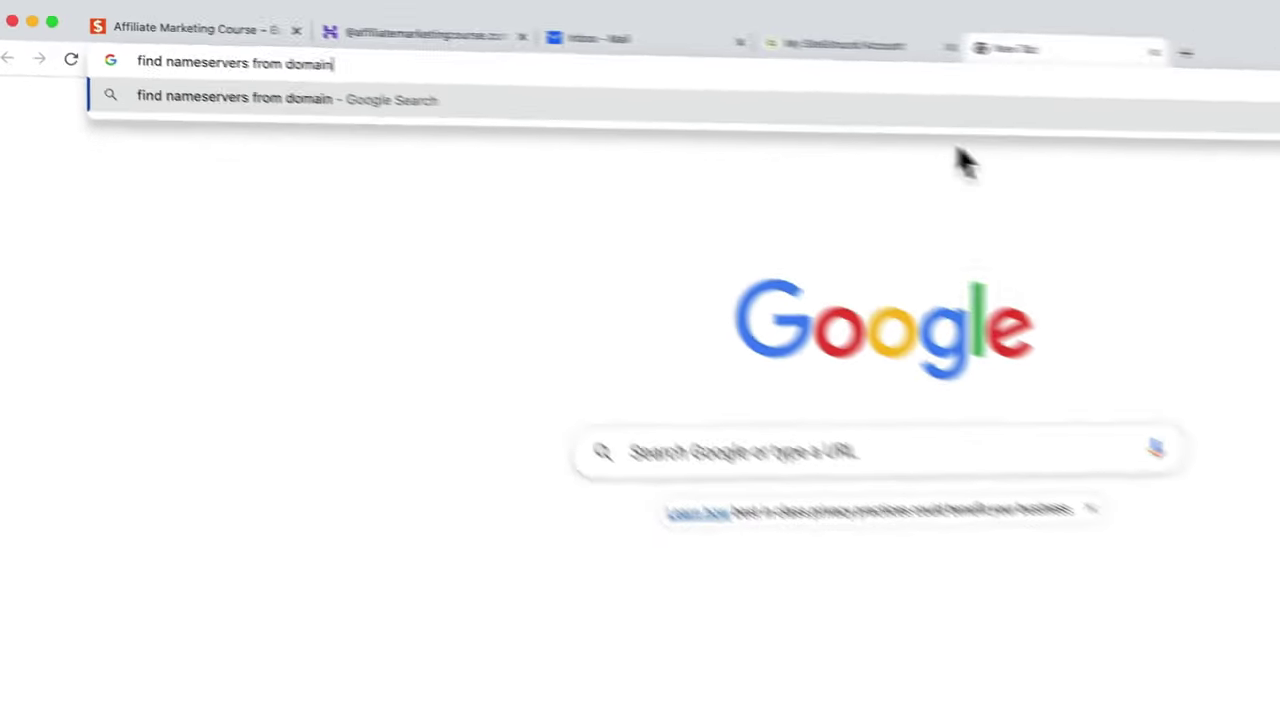
pyautogui.press('Return')
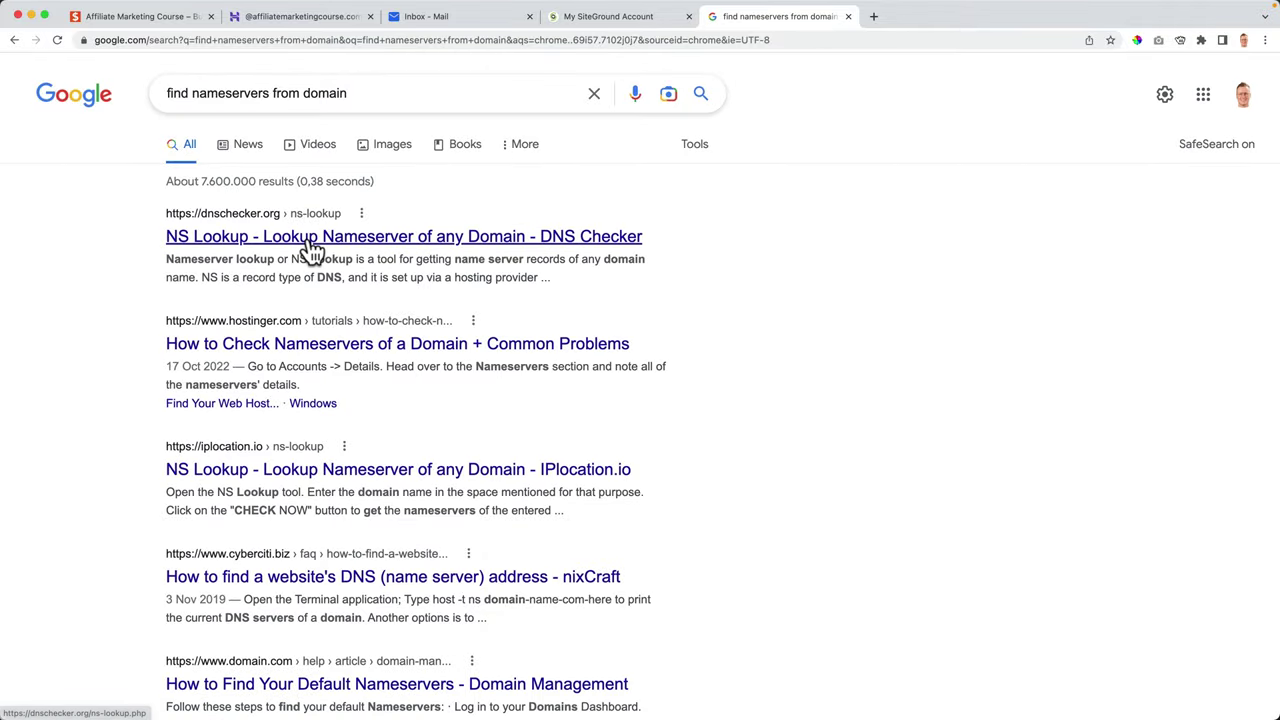
# Look up the NS records of affiliatemarketingcourse.com with DNS Checker's NS Lookup, and close that page
pyautogui.click(309, 238)
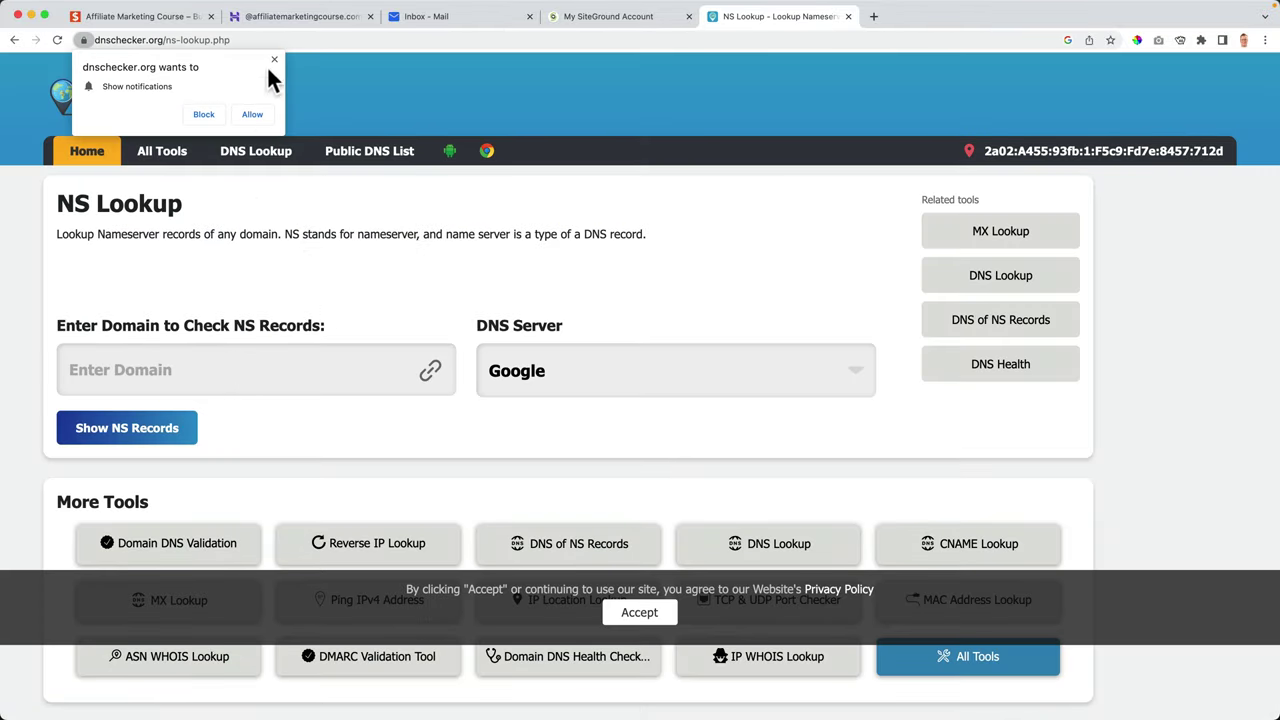
pyautogui.click(274, 60)
pyautogui.press('super+v')
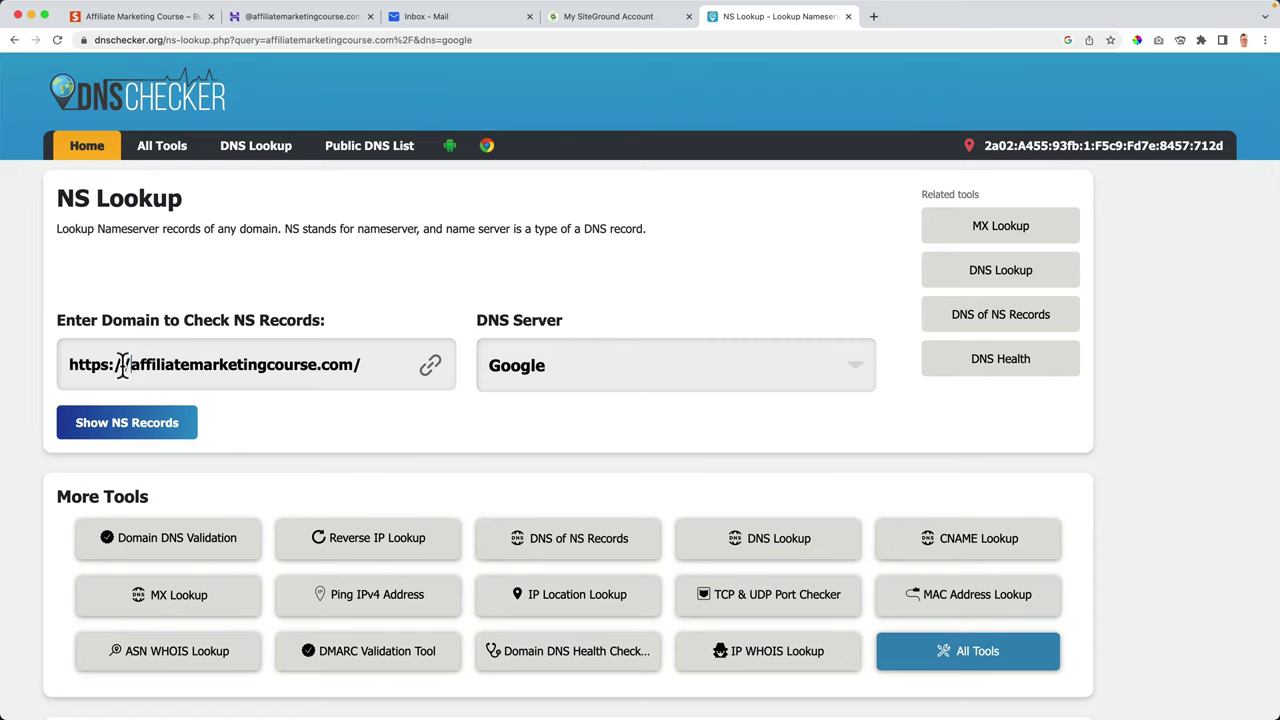
pyautogui.press('Return')
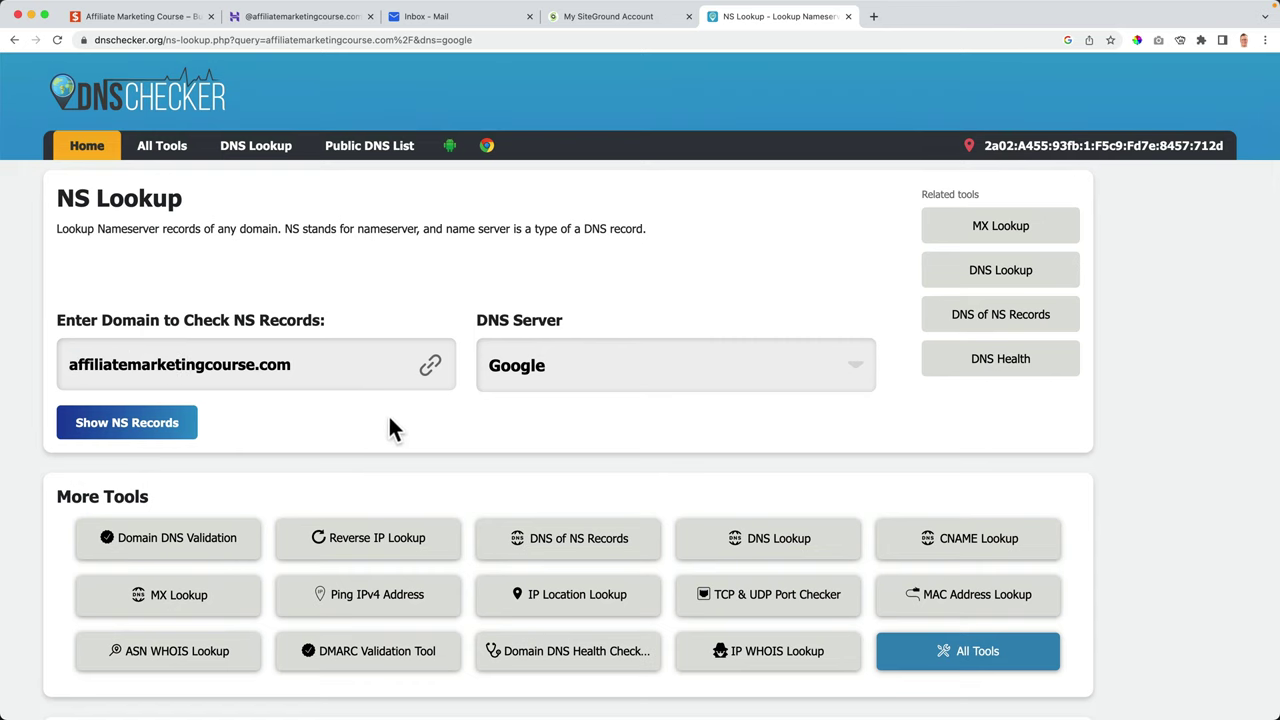
pyautogui.click(170, 428)
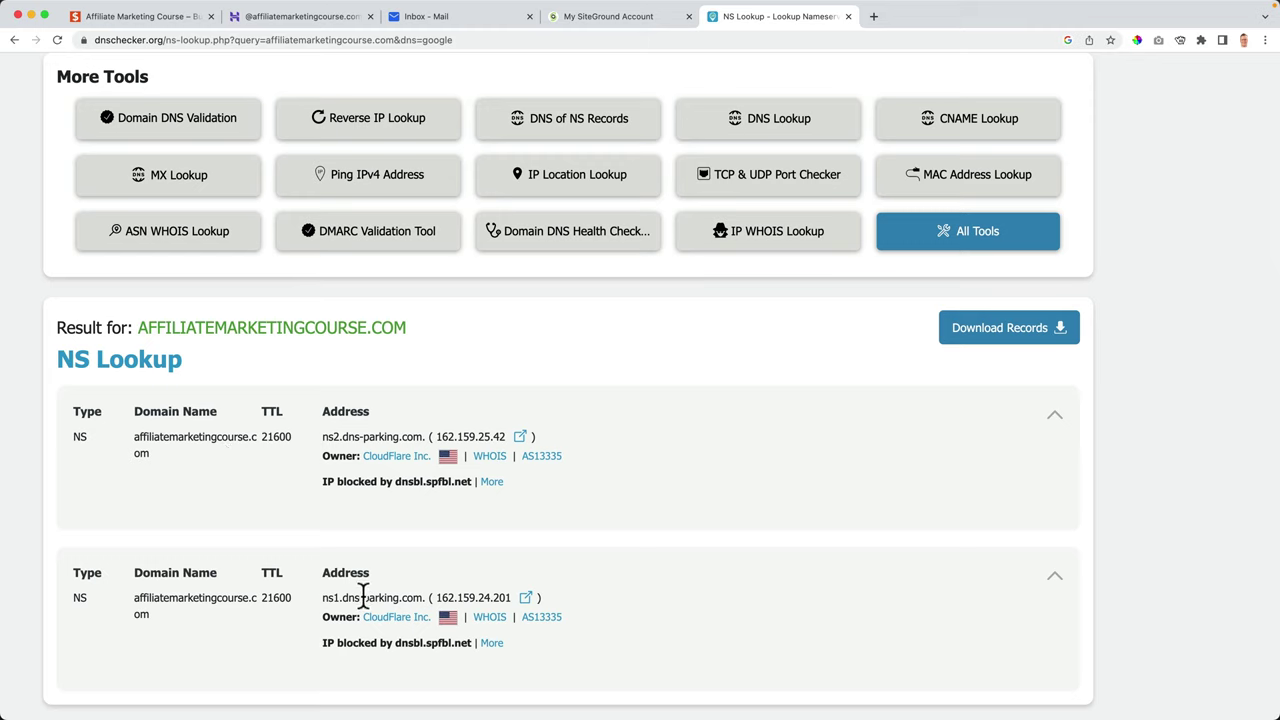
pyautogui.press('super+w')
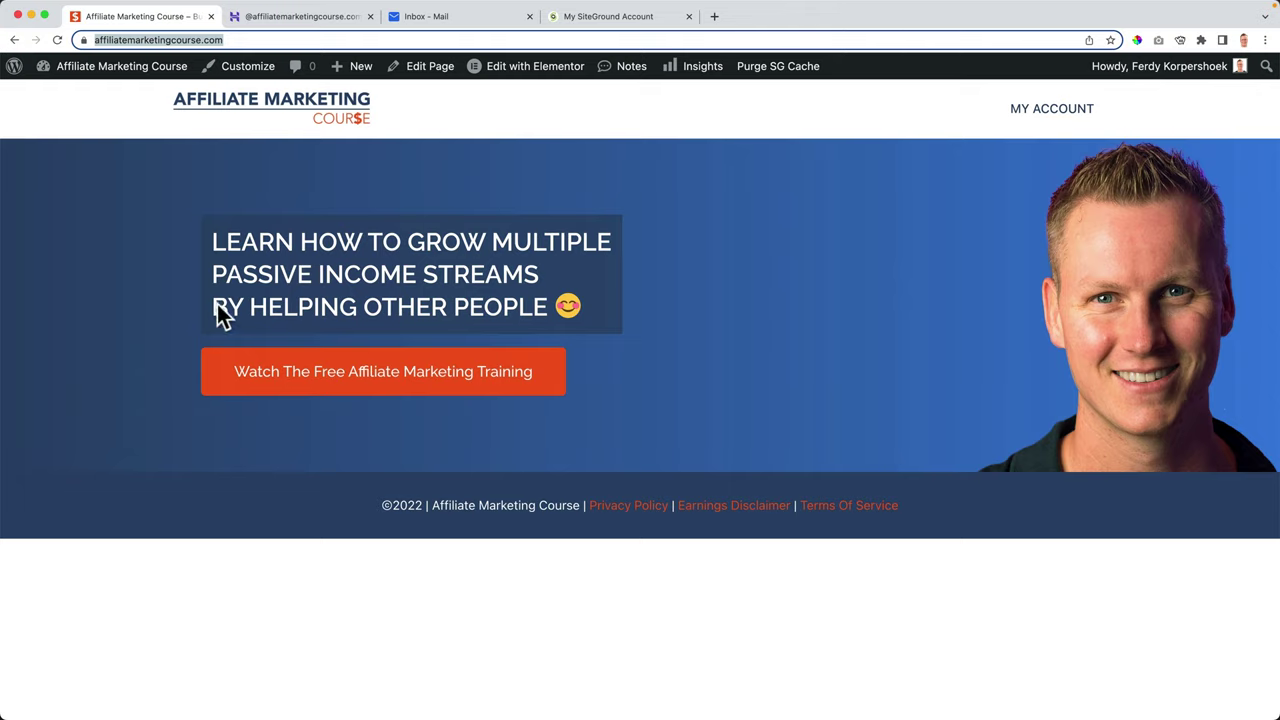
# Review the Hostinger email account and its inbox, and close every browser tab except the website's homepage
pyautogui.click(286, 22)
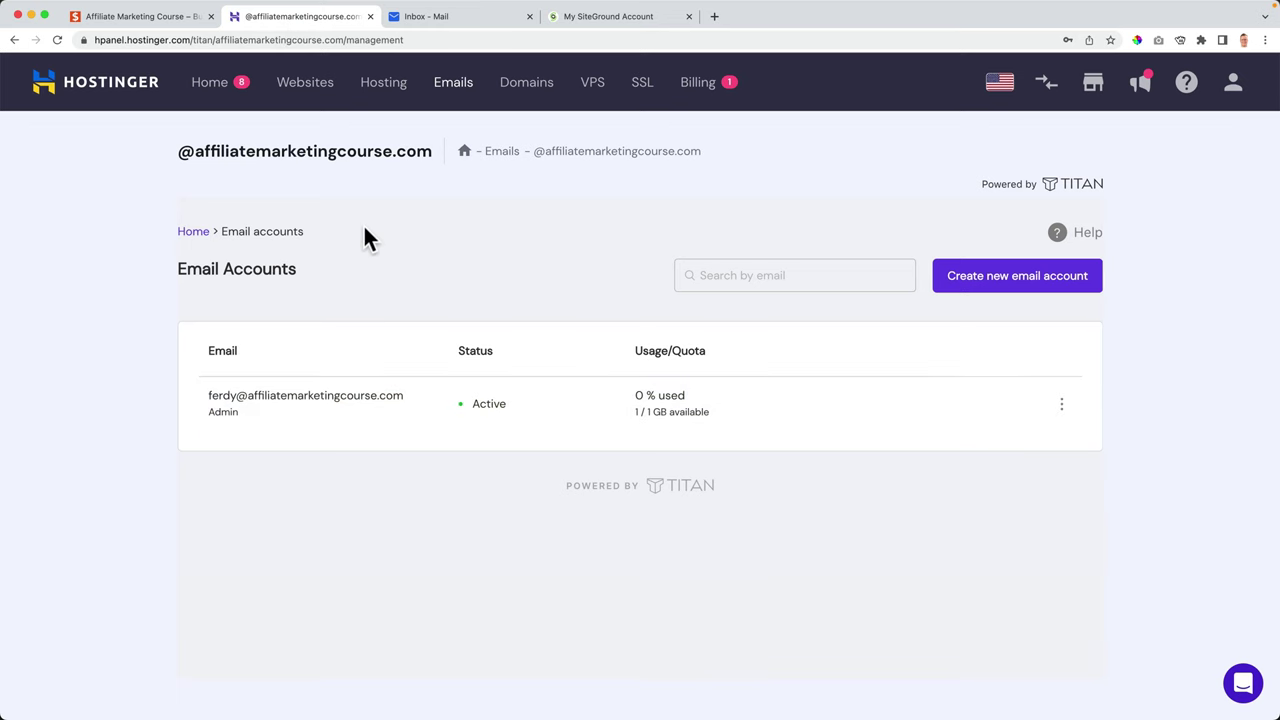
pyautogui.click(432, 19)
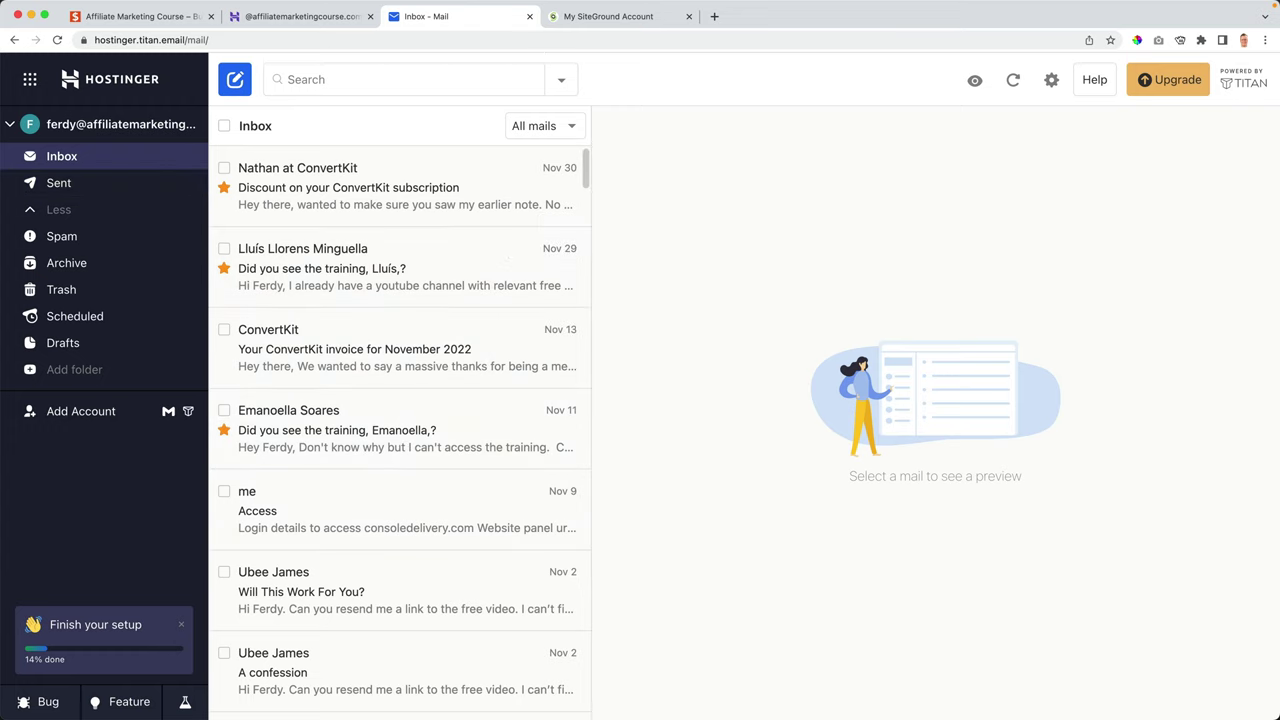
pyautogui.click(529, 16)
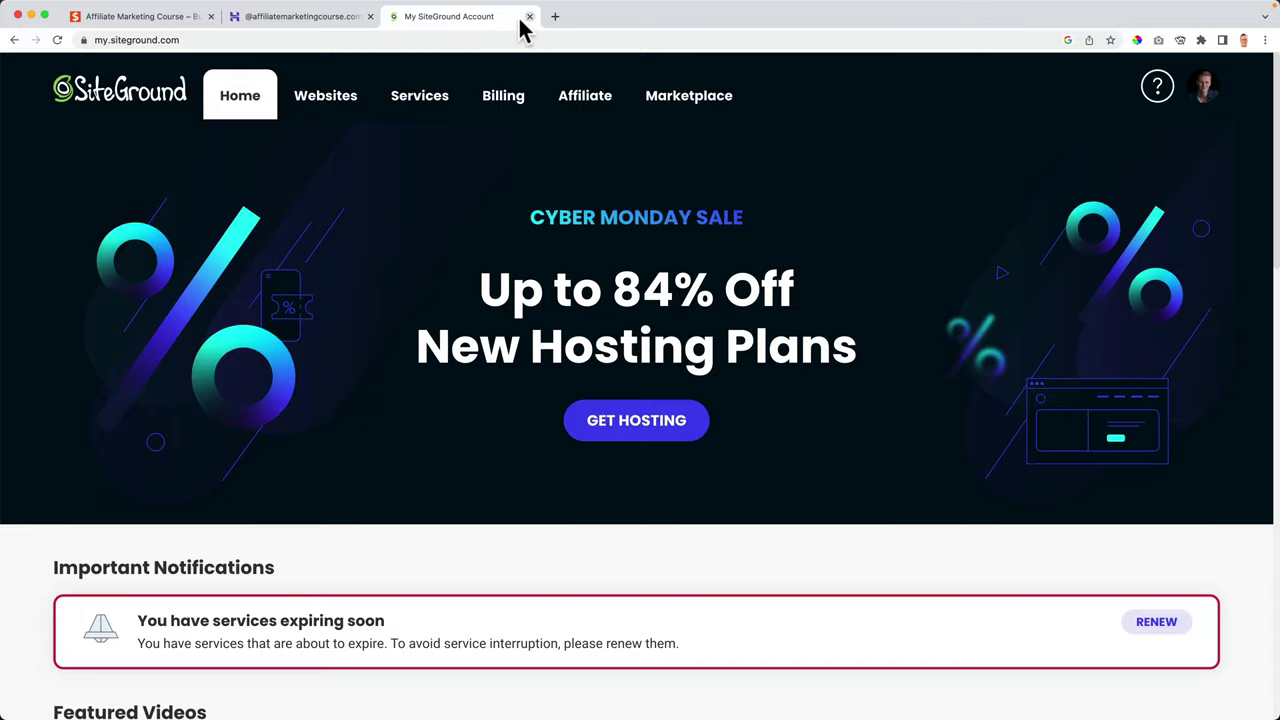
pyautogui.click(529, 16)
pyautogui.click(370, 16)
pyautogui.click(242, 174)
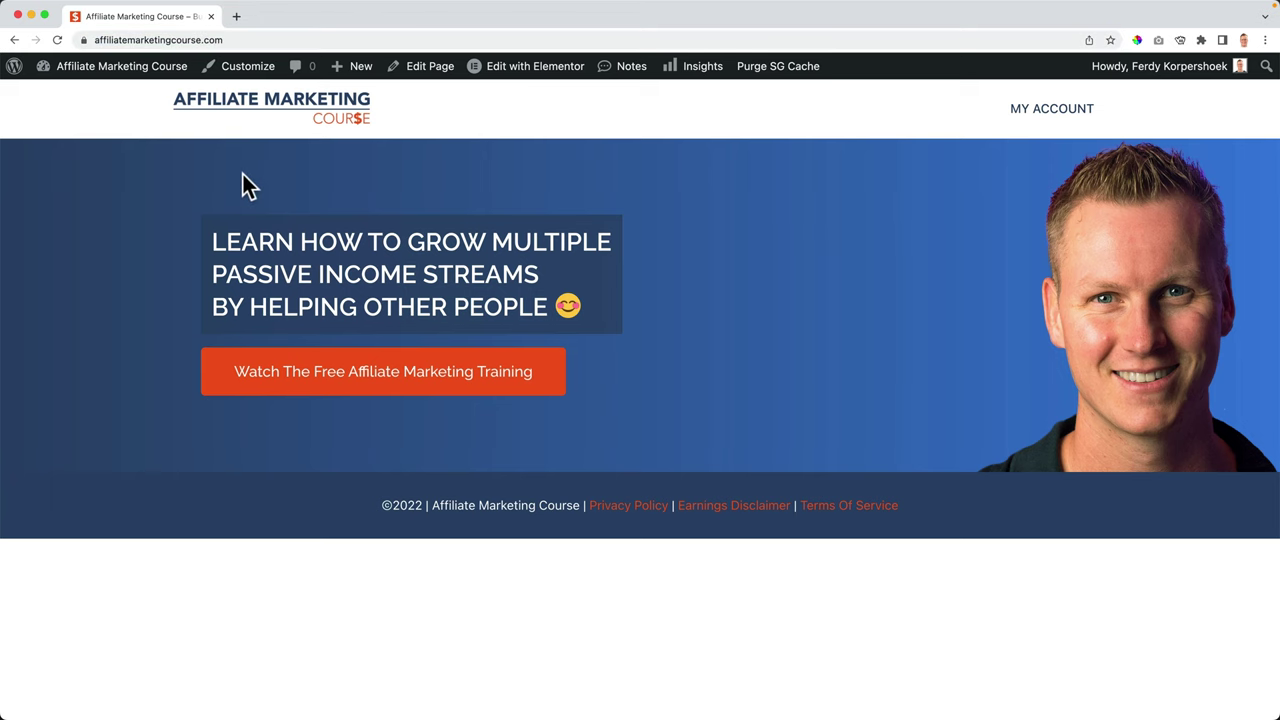
# Open the Affiliate Marketing Course from the My Account page of the migrated site
pyautogui.click(1037, 123)
pyautogui.scroll(-5, 483, 320)
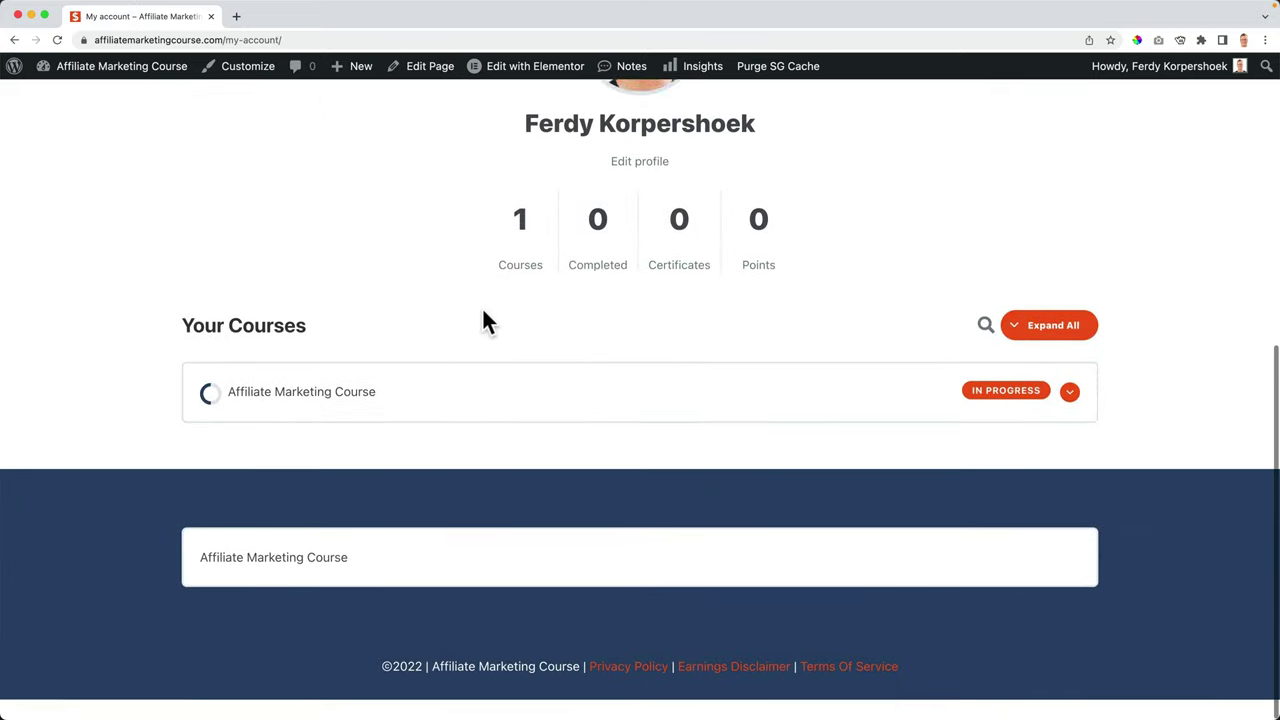
pyautogui.click(280, 582)
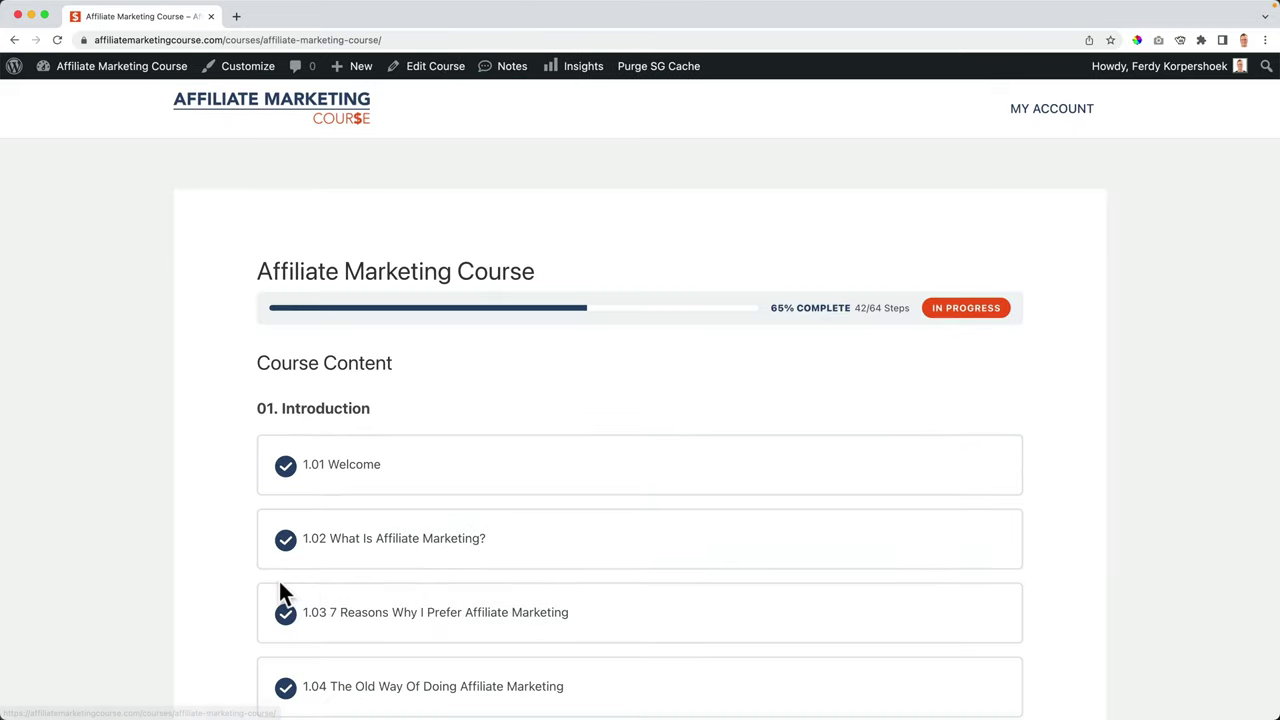
# Open lesson 4.05 Record Your First Video from the course content and play its video
pyautogui.scroll(-15, 277, 589)
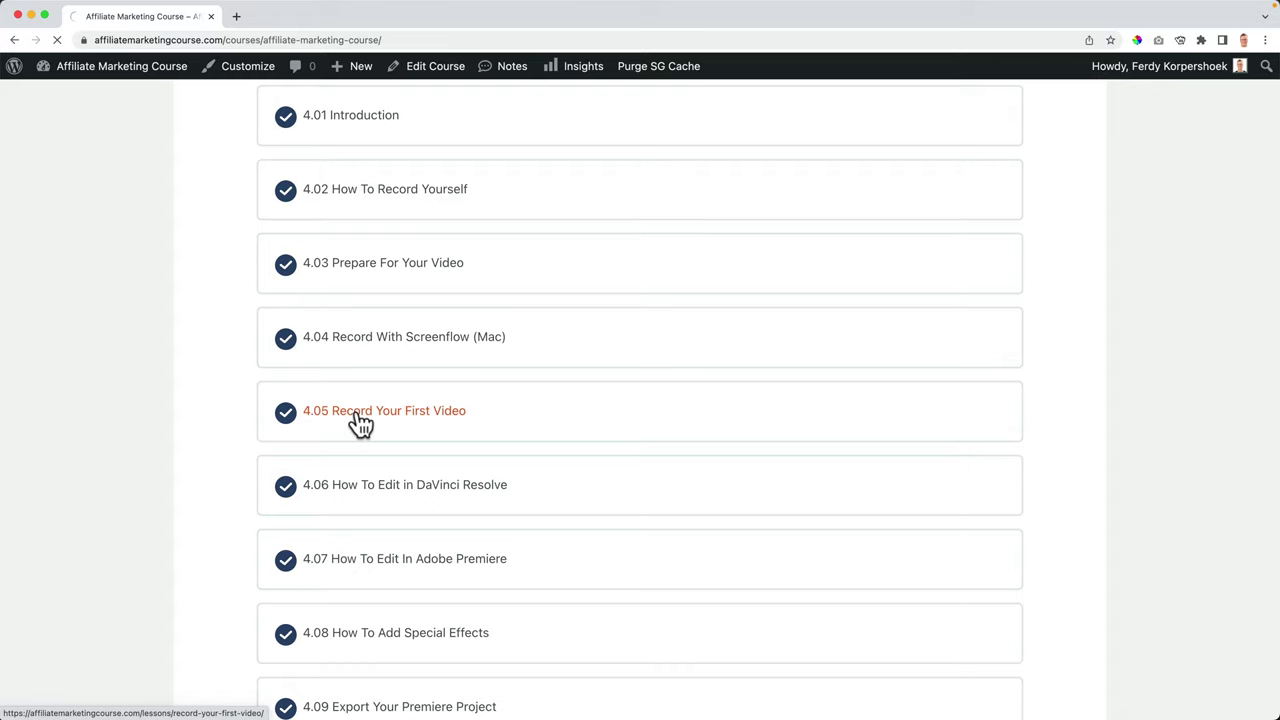
pyautogui.click(360, 420)
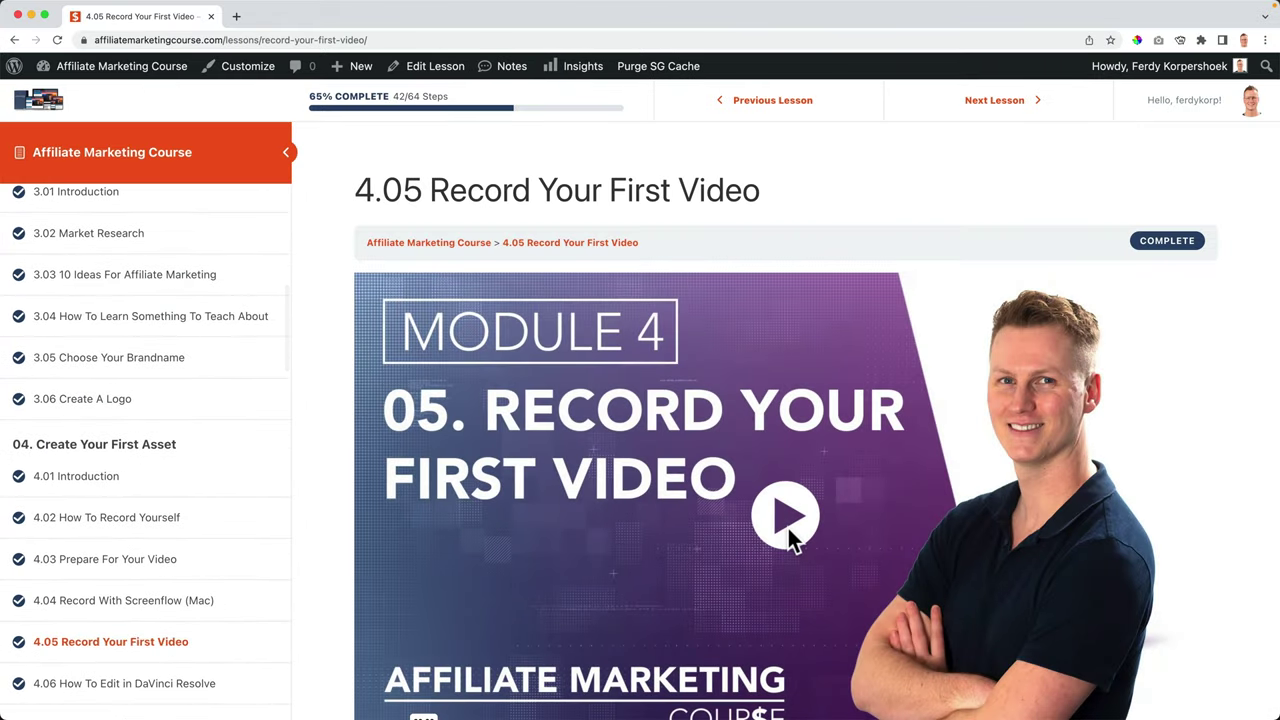
pyautogui.click(786, 516)
pyautogui.scroll(-2, 790, 538)
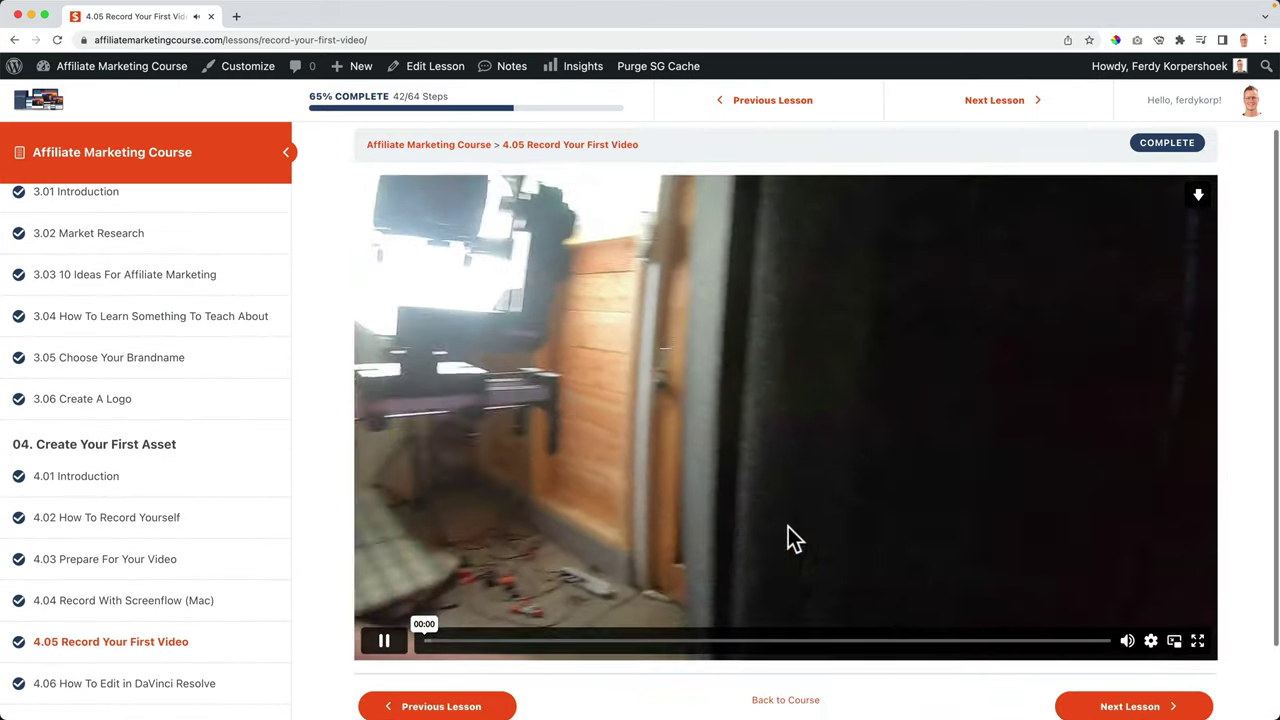